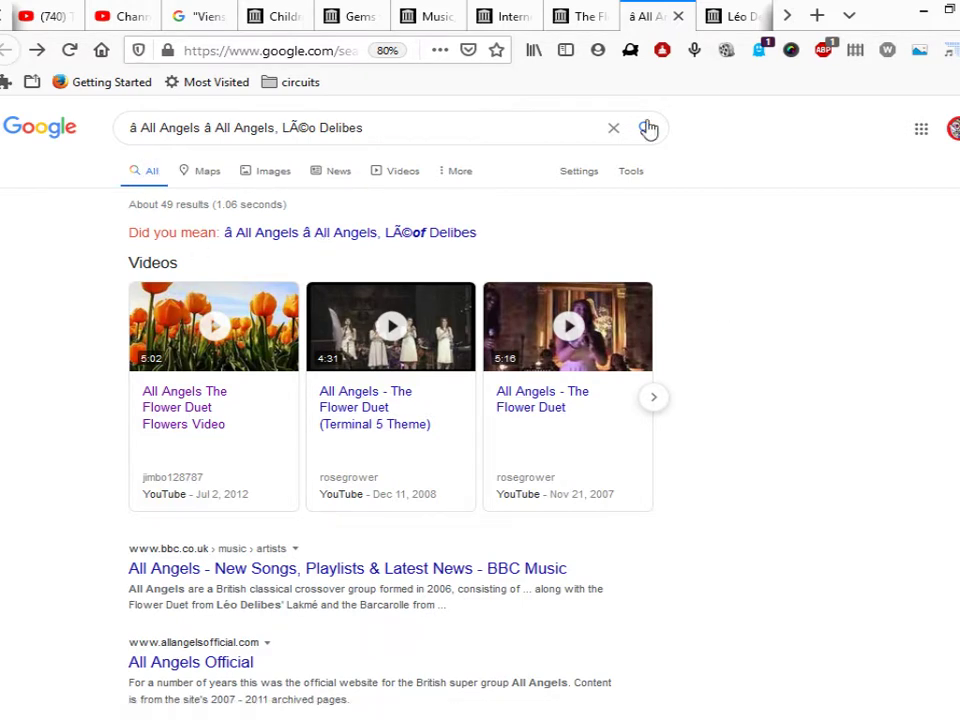
Step: Return to the copyright summary of the "ion love" video and review the list of claimed music tracks
left_click(3, 17)
left_click(203, 17)
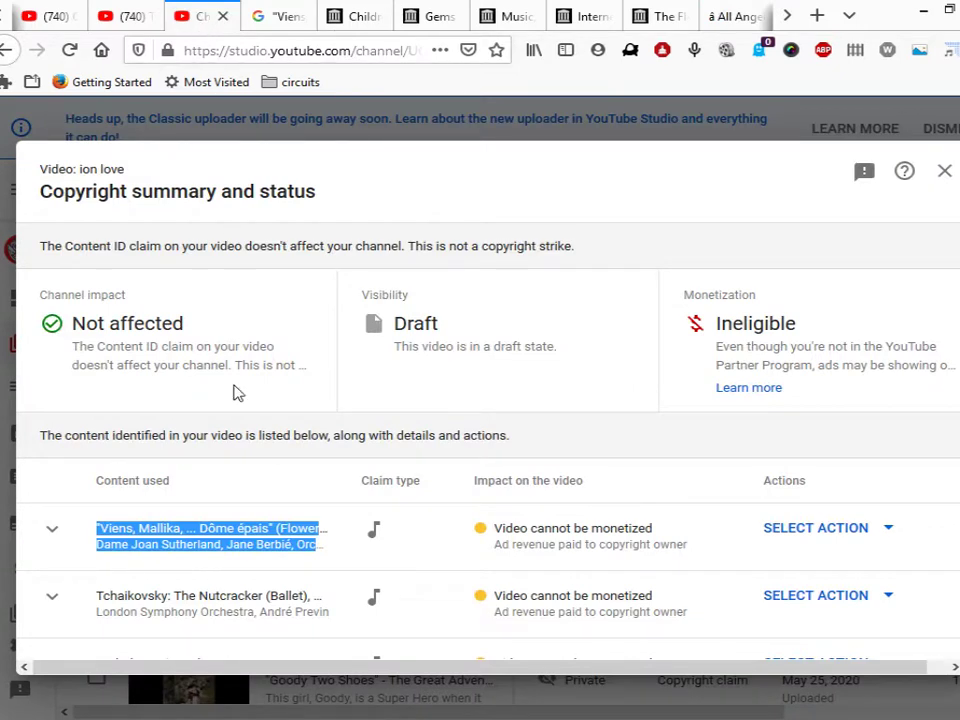
left_click(240, 483)
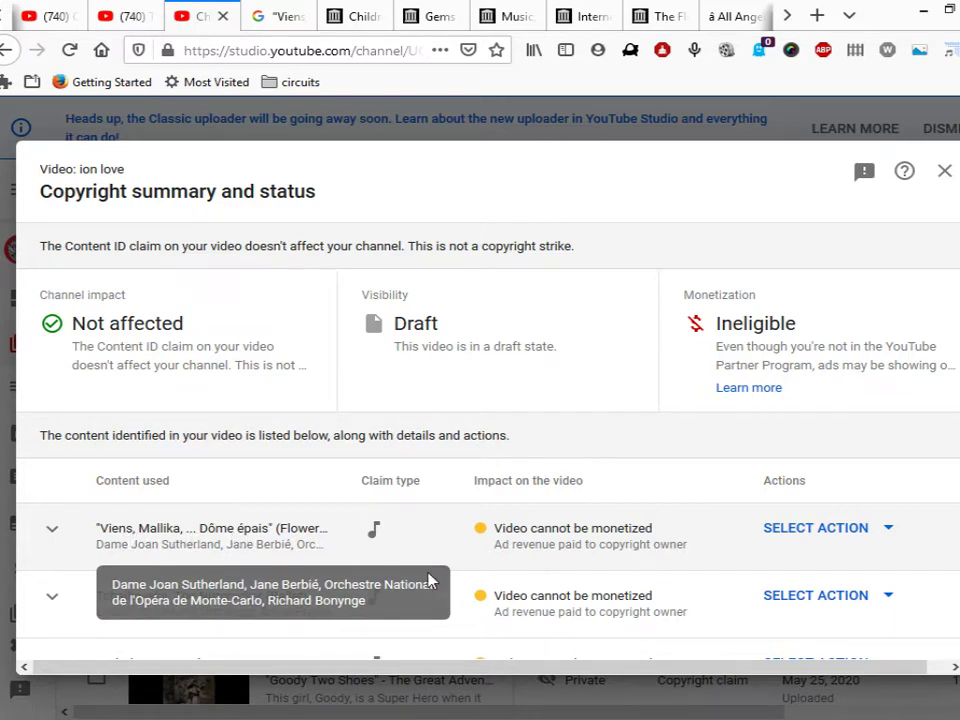
scroll(594, 527, "down", 1)
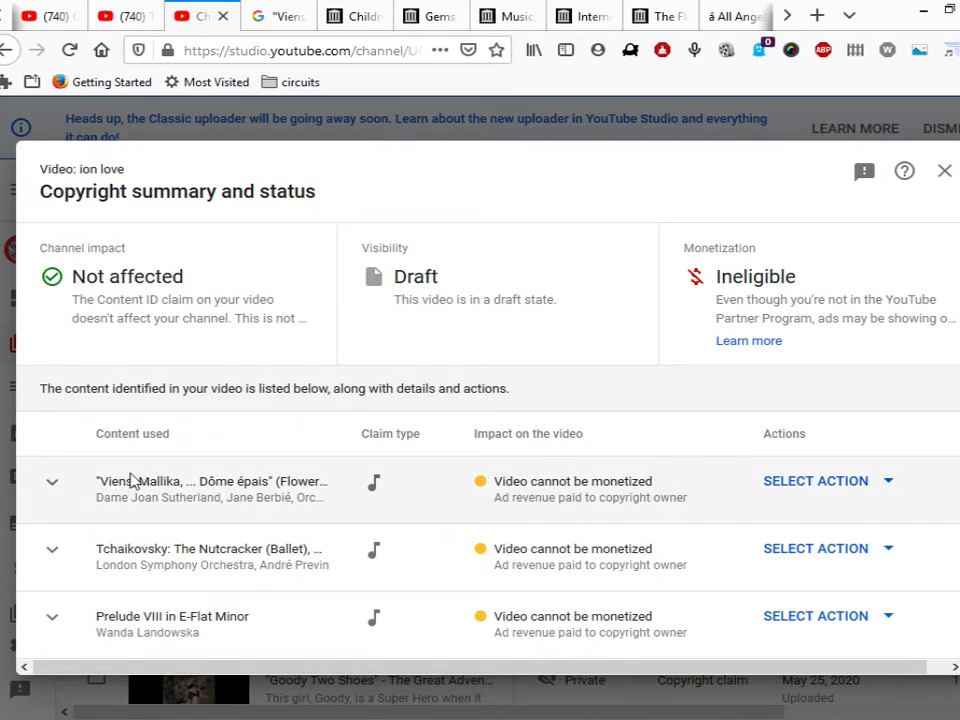
Step: Search Google for the title and performers of the first claimed track, "Viens, Mallika, ... Dôme épais" (Flower Duet)
left_click_drag(97, 490, 335, 505)
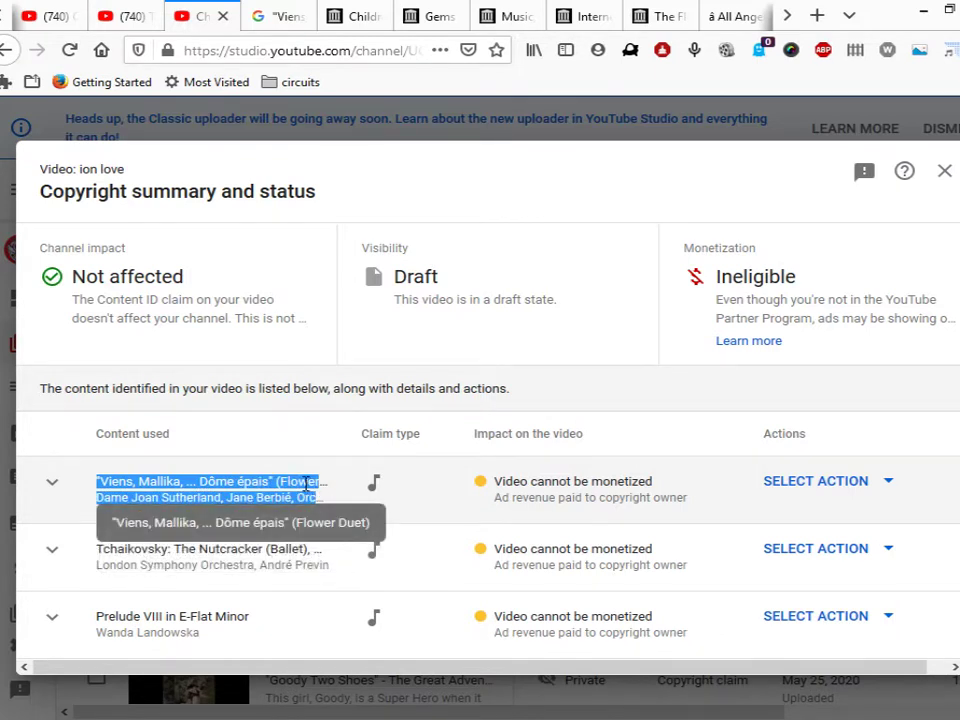
right_click(306, 482)
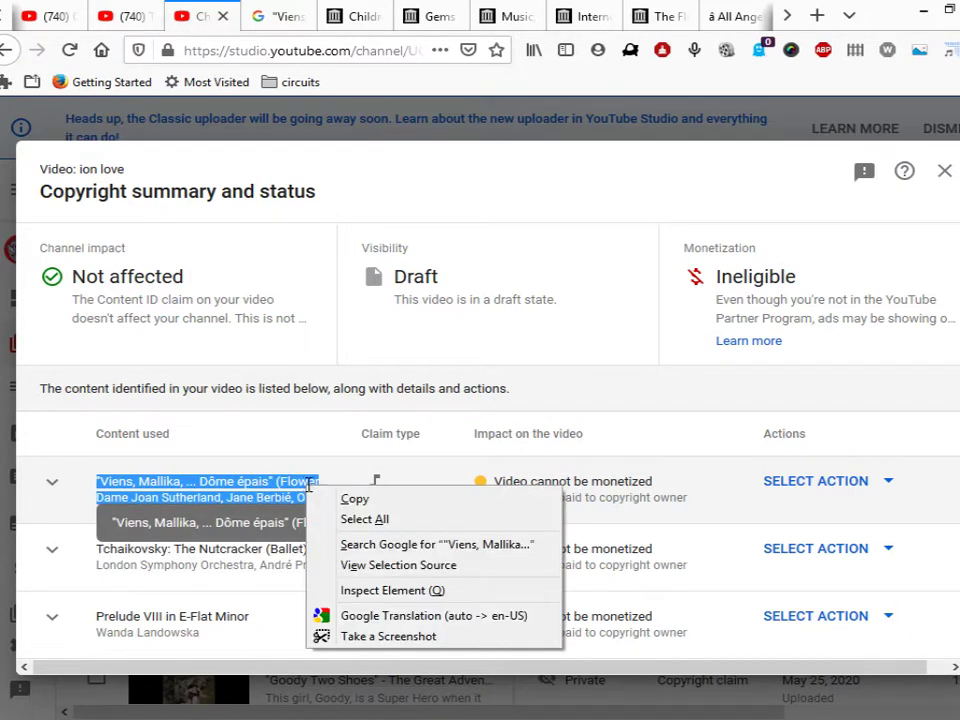
left_click(343, 545)
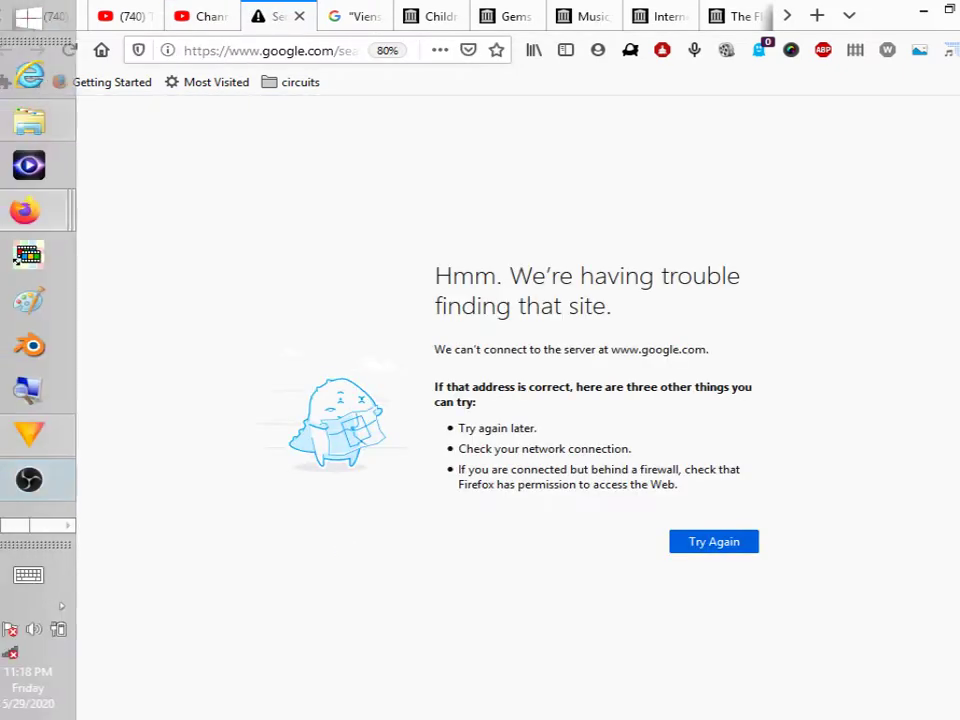
Step: Connect to the internet over USB with PdaNet and reload the failed Google search
left_click(58, 610)
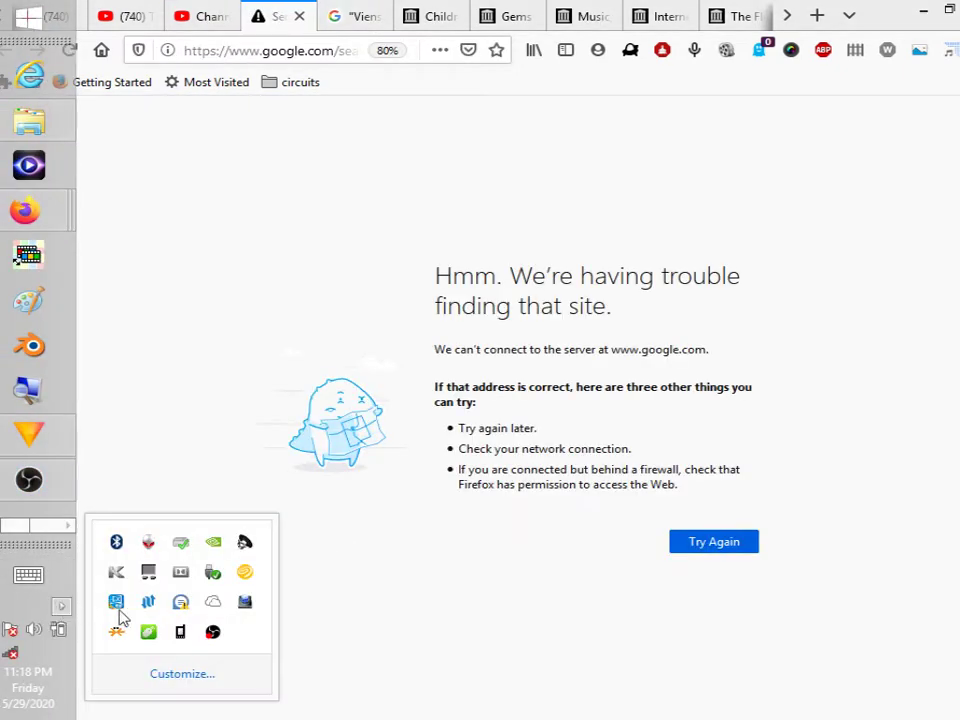
right_click(178, 632)
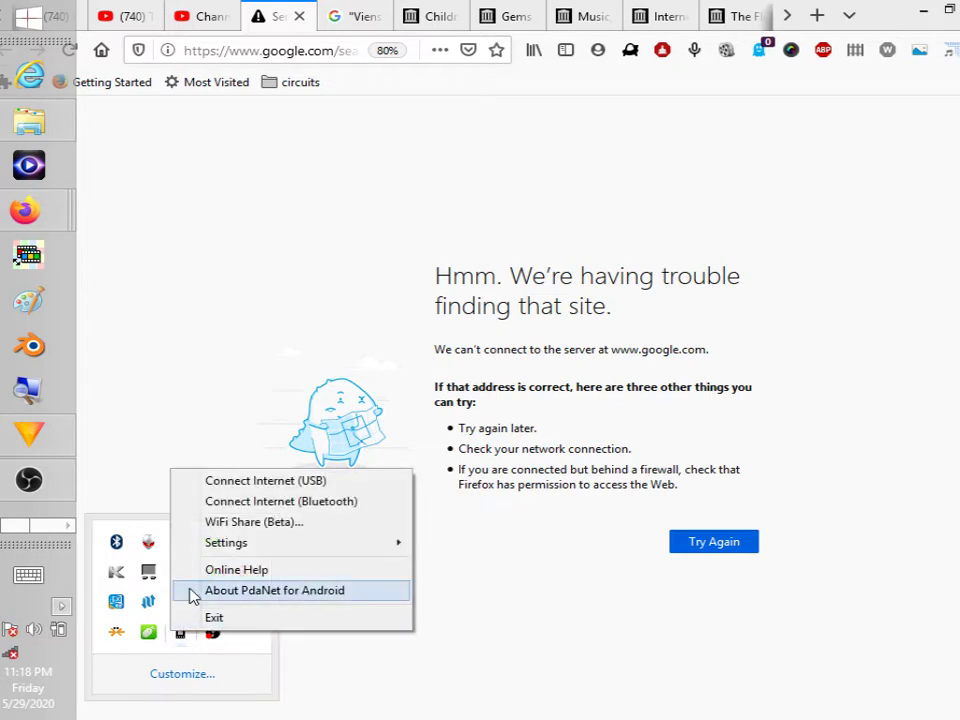
left_click(206, 484)
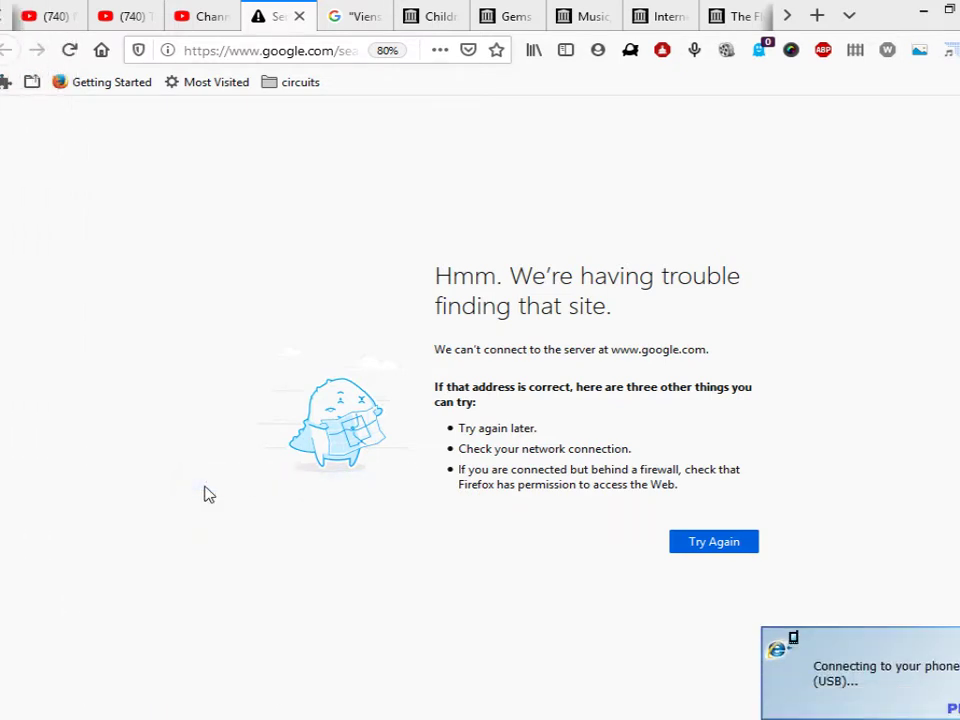
left_click(688, 549)
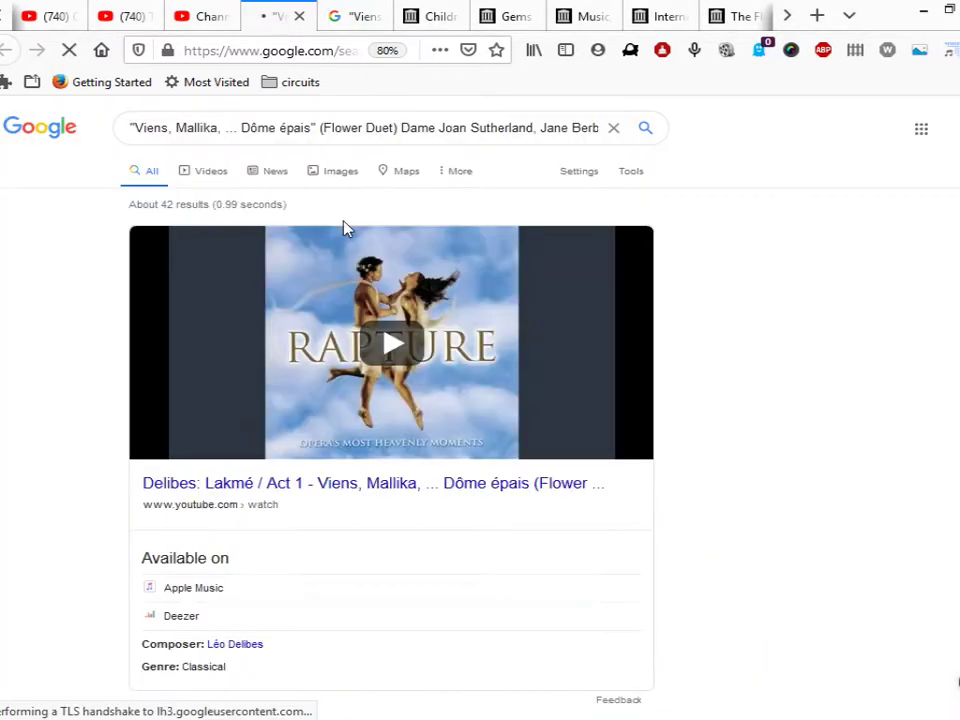
Step: Open the YouTube result for Delibes' Lakmé Flower Duet in a new tab, play its beginning and pause it
left_click(358, 483)
right_click(393, 359)
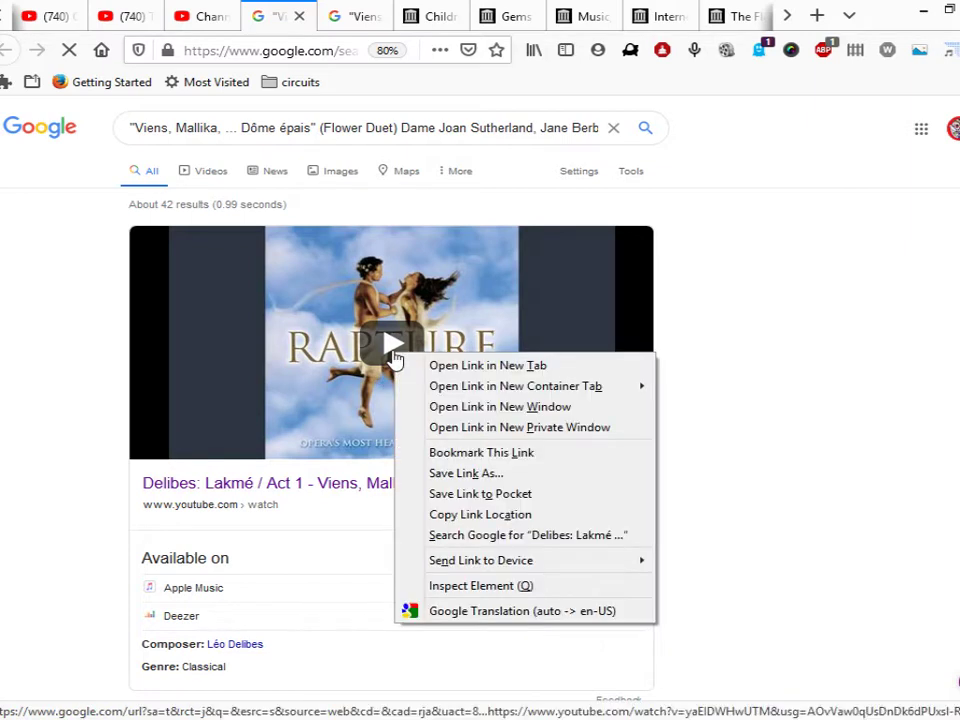
left_click(433, 371)
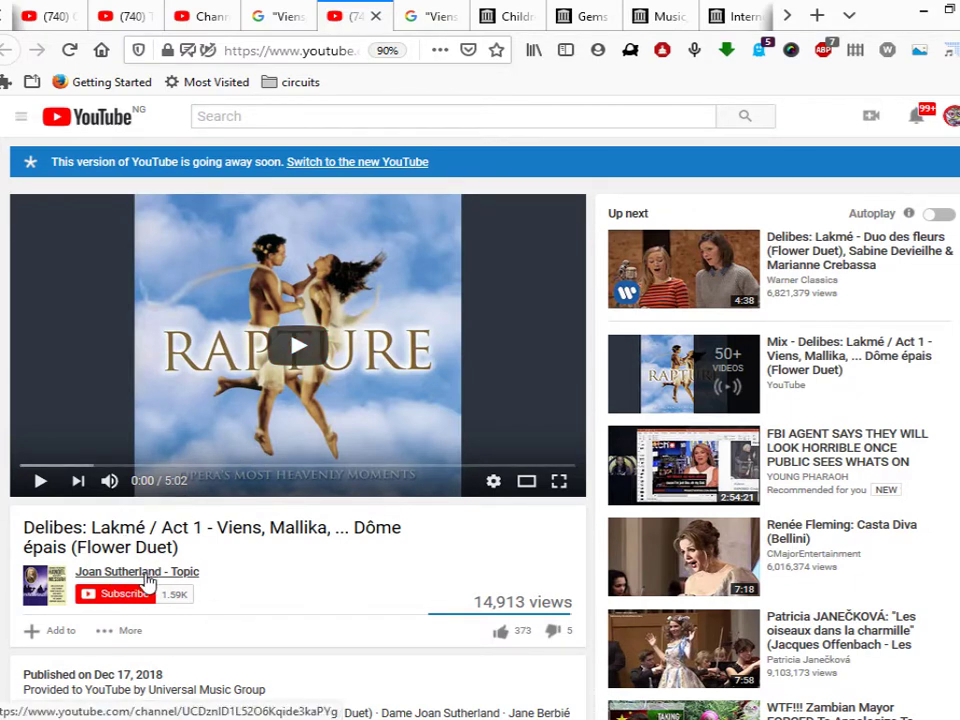
left_click(296, 347)
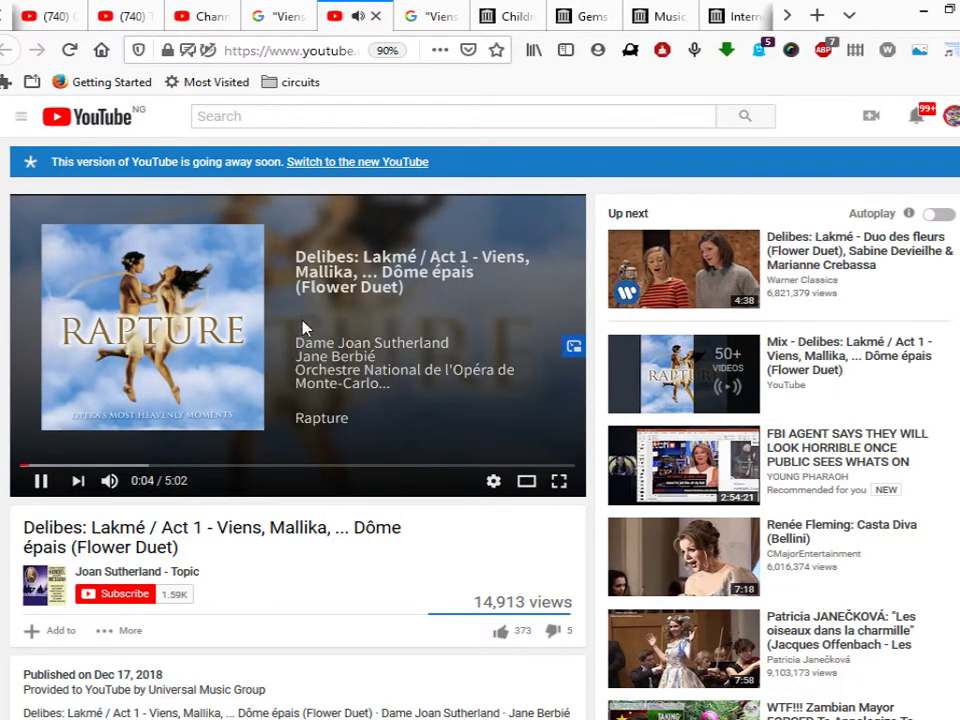
left_click(43, 482)
Step: Open the "Joan Sutherland - Topic" channel that published the video and look over its tracks and albums
left_click(133, 578)
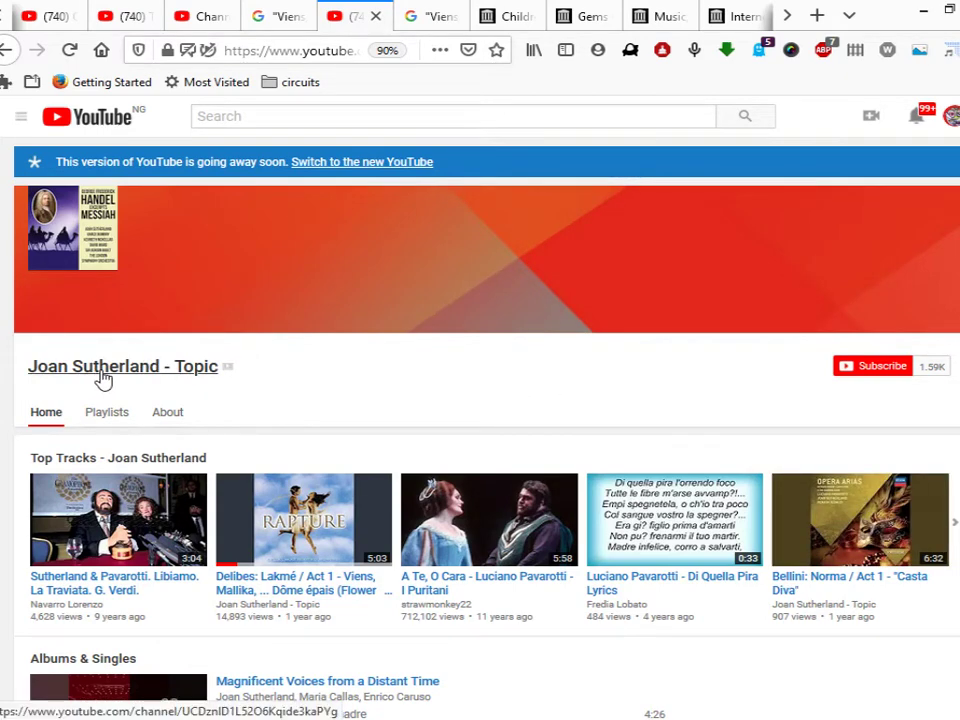
scroll(519, 399, "down", 2)
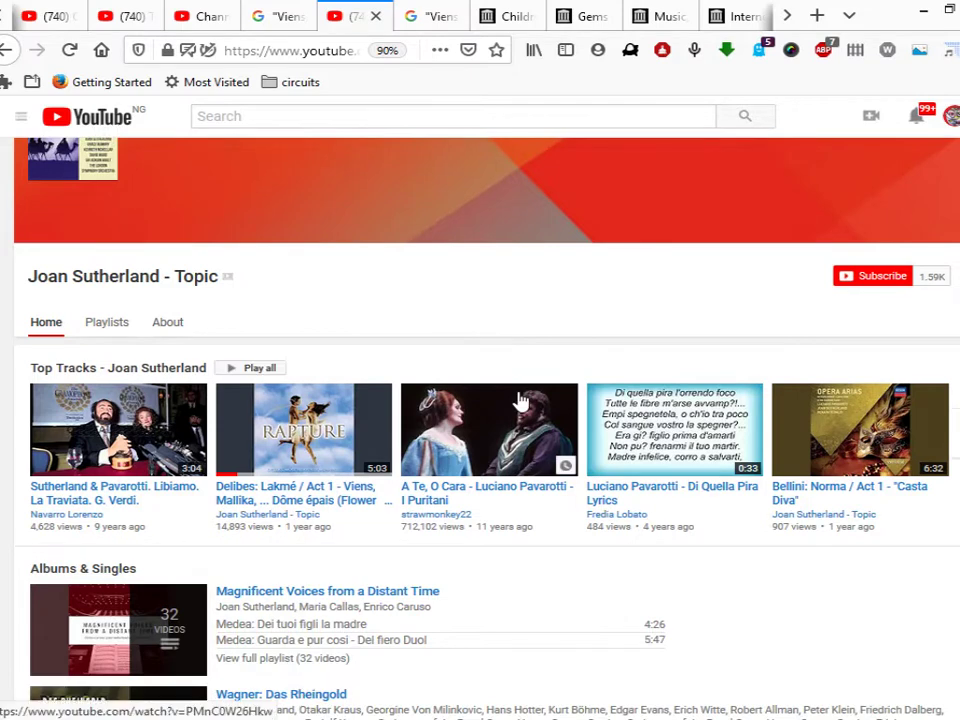
scroll(490, 362, "up", 2)
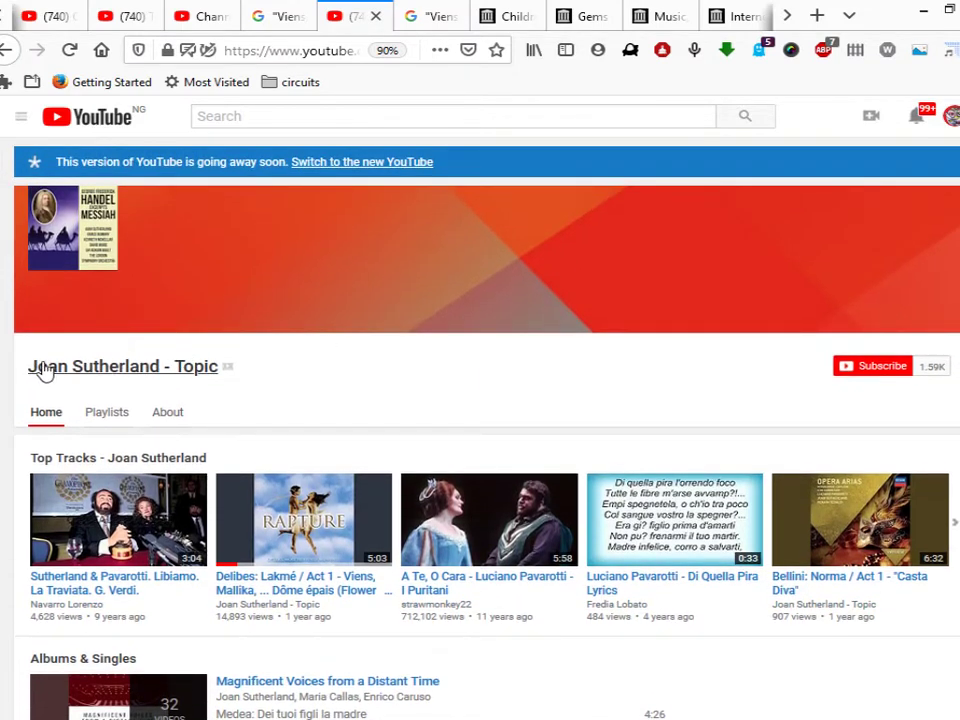
Step: Search Google for the channel's name, "Joan Sutherland - Topic"
left_click_drag(28, 371, 219, 371)
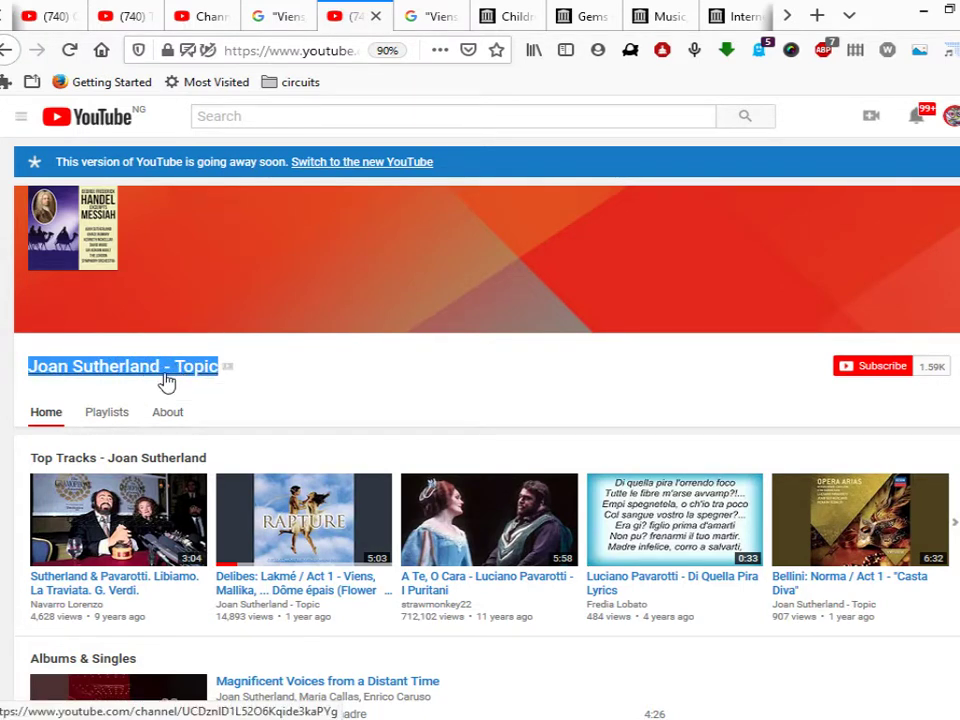
right_click(163, 375)
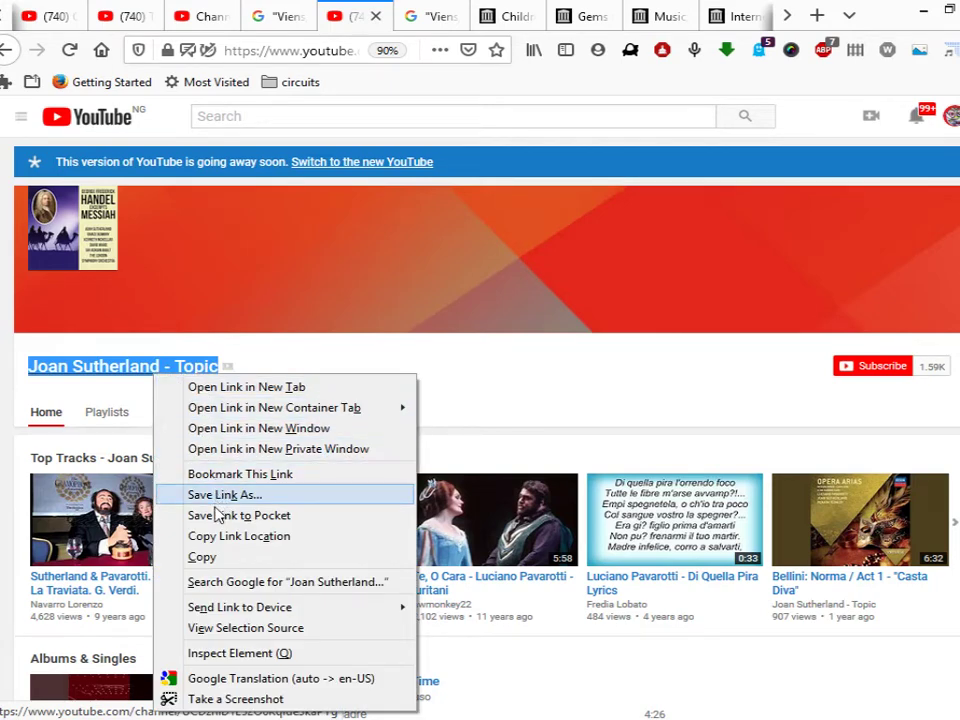
left_click(210, 588)
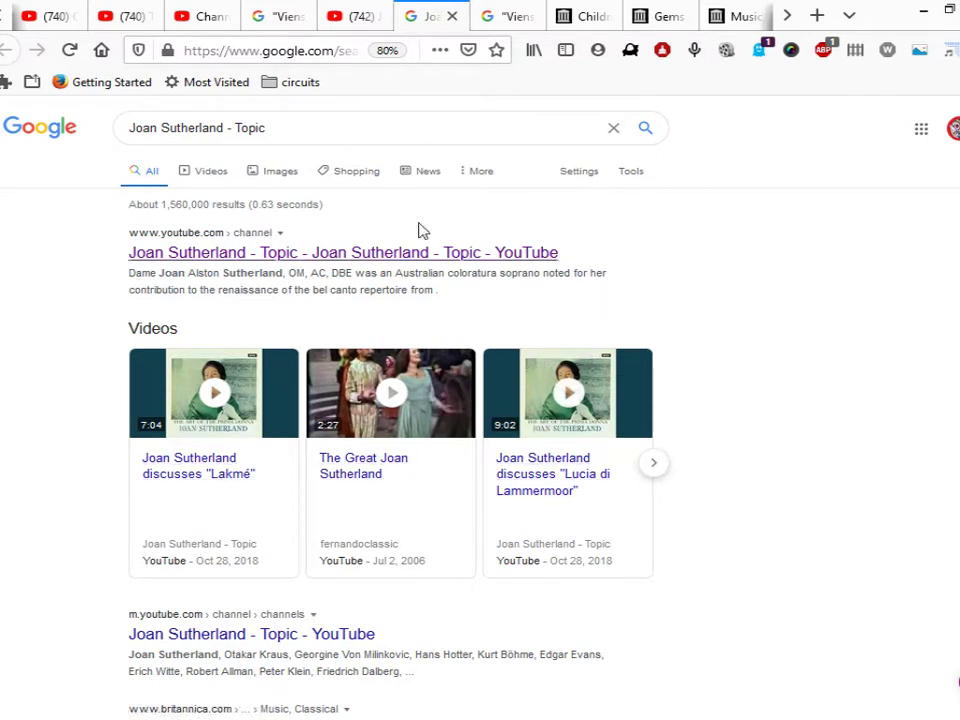
Step: Shorten the Google query to "Joan Sutherland" and run the search again
left_click(324, 127)
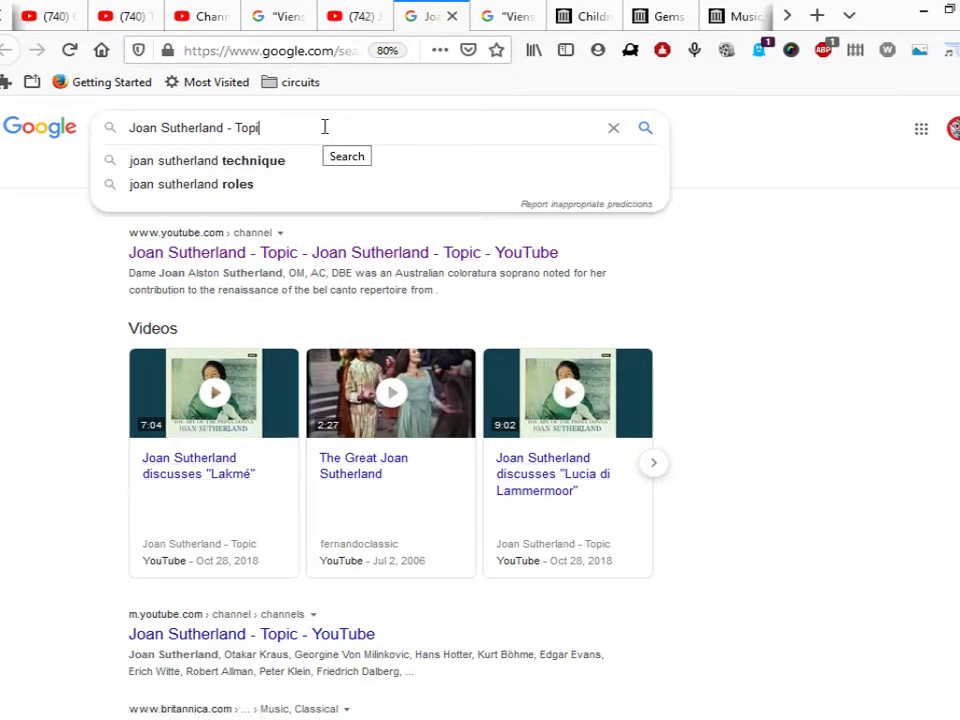
key("BackSpace")
key("BackSpace")
key("BackSpace")
key("BackSpace")
key("BackSpace")
key("BackSpace")
key("BackSpace")
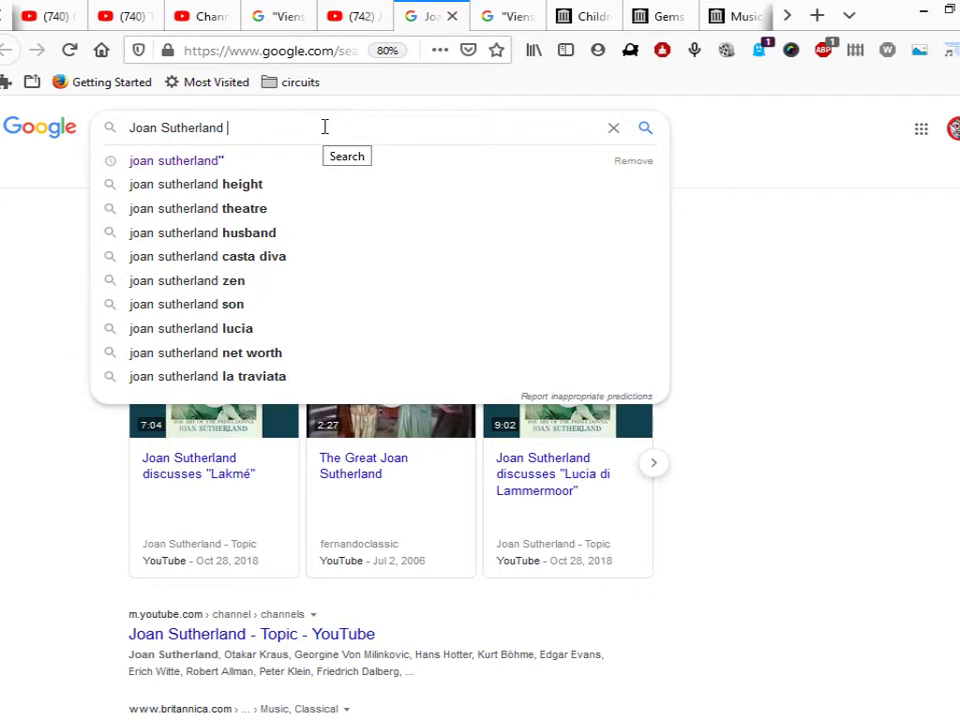
key("Return")
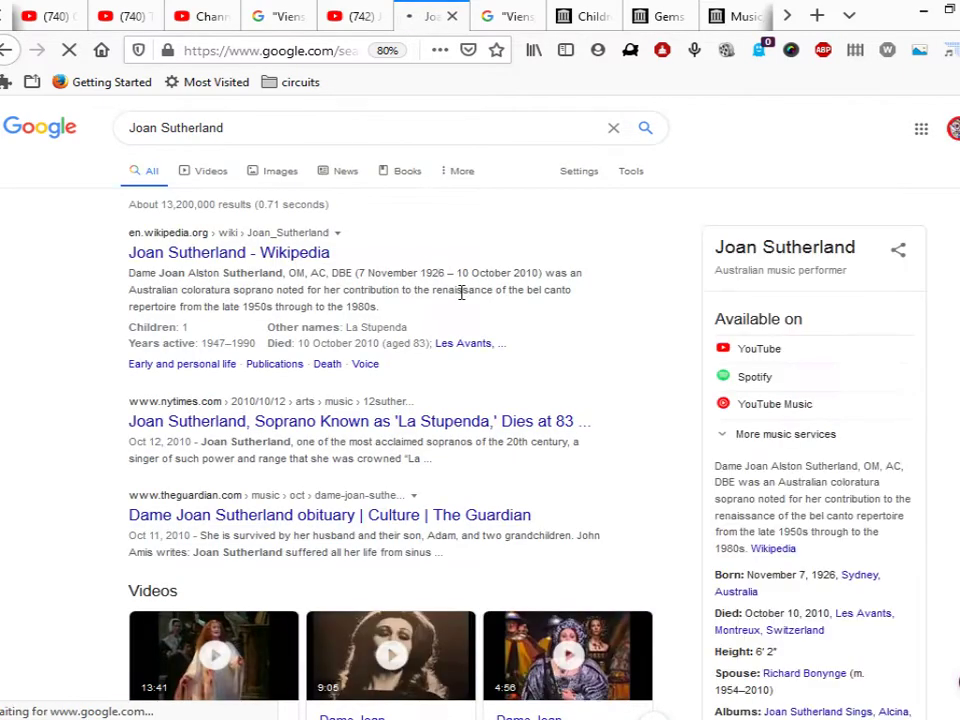
Step: Examine the search results and biographical summary about Joan Sutherland, and return to her YouTube channel page
scroll(553, 369, "down", 3)
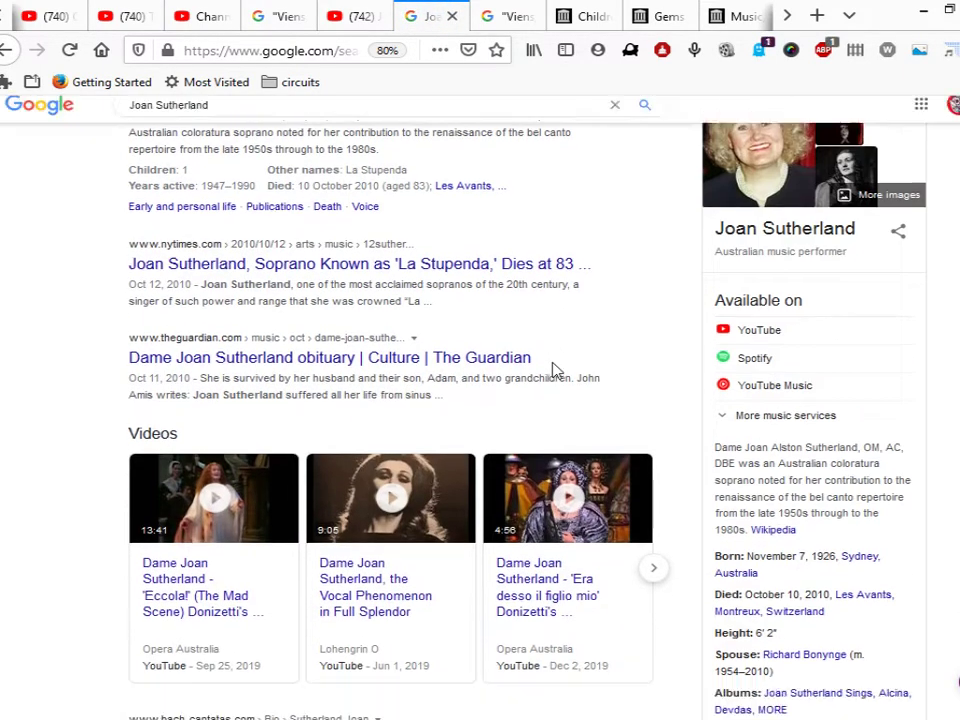
scroll(615, 291, "up", 3)
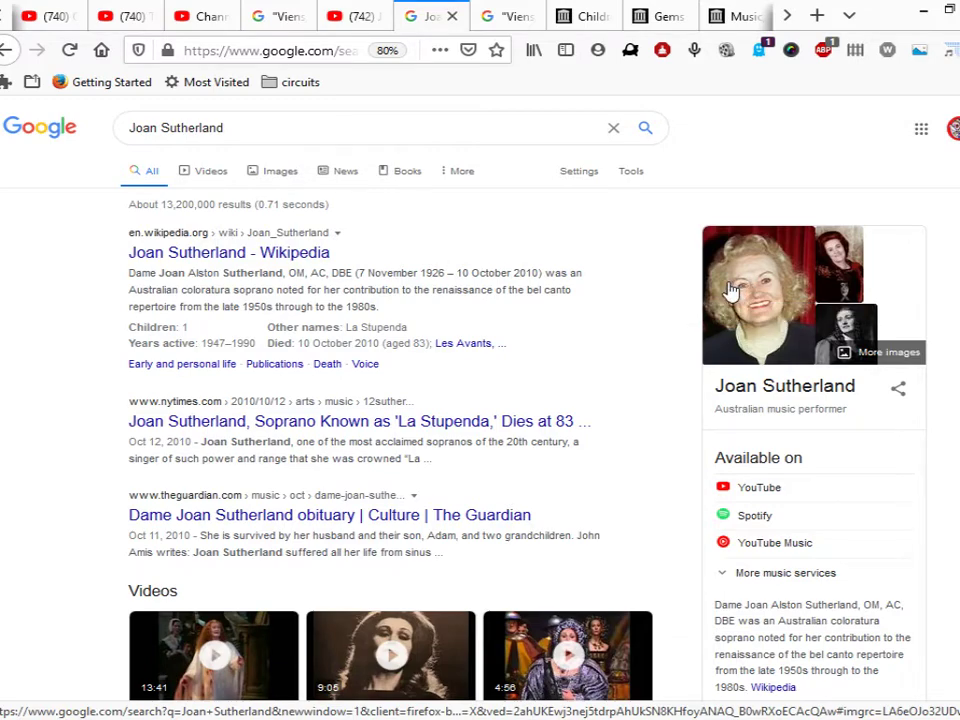
scroll(551, 326, "down", 3)
scroll(553, 328, "up", 3)
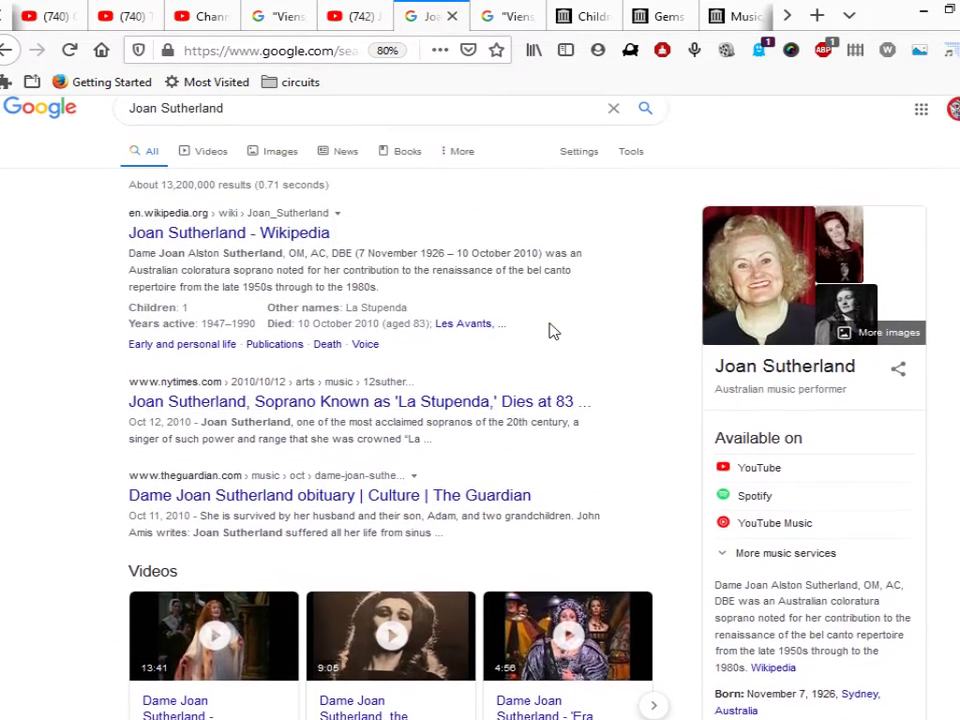
scroll(551, 331, "down", 3)
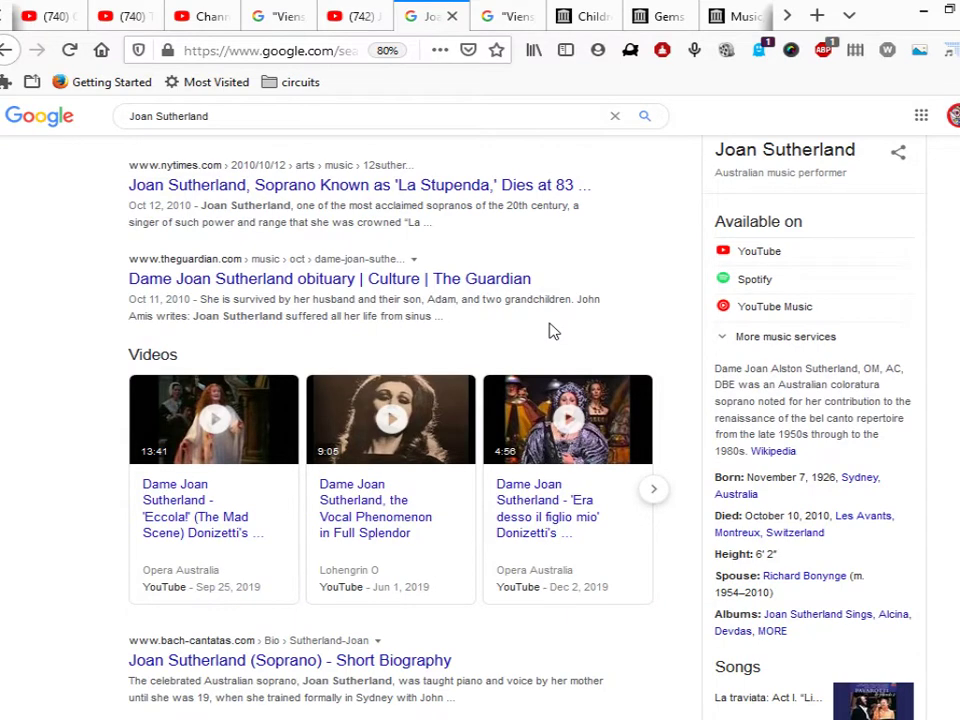
scroll(551, 329, "up", 3)
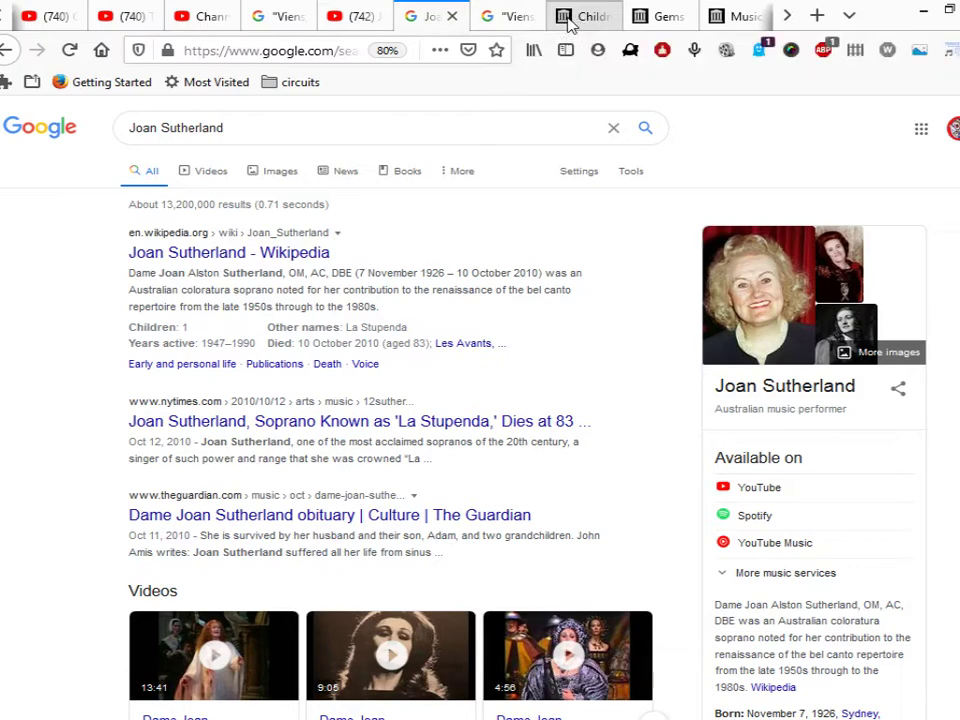
left_click(343, 20)
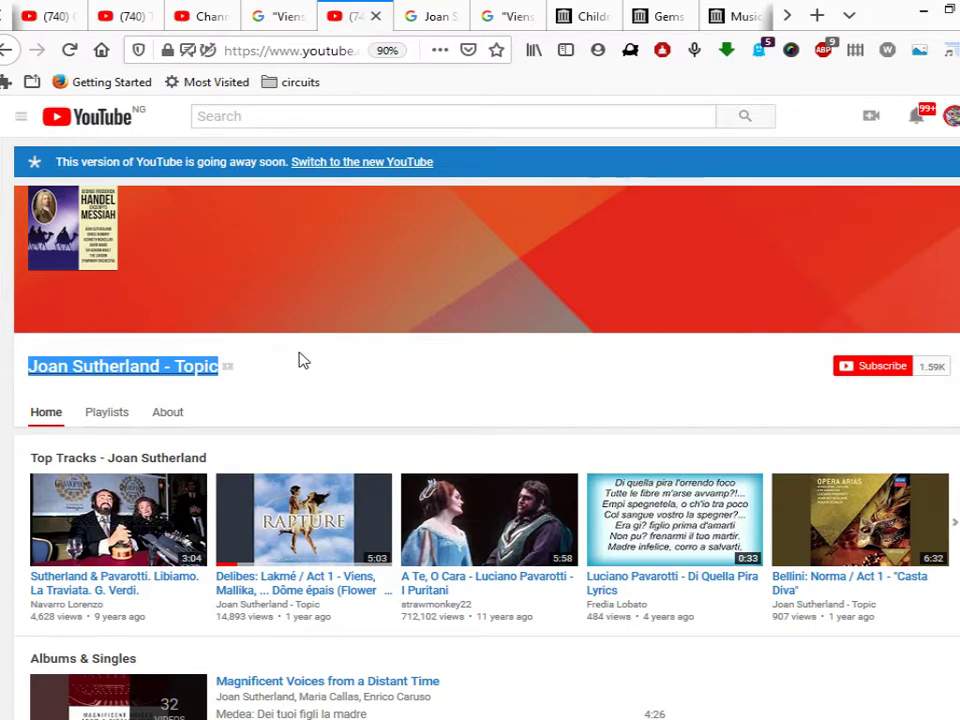
Step: Switch to HitFilm Express and look through the project media down to the Flower Duet clip among the music recordings
mouse_move(62, 604)
mouse_move(5, 440)
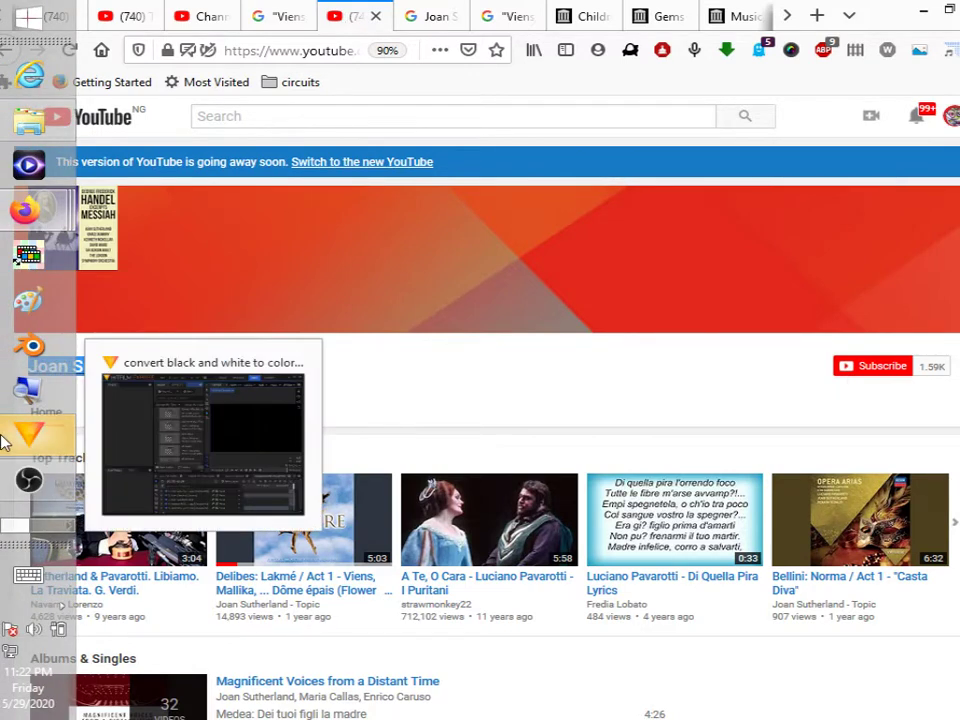
left_click(6, 441)
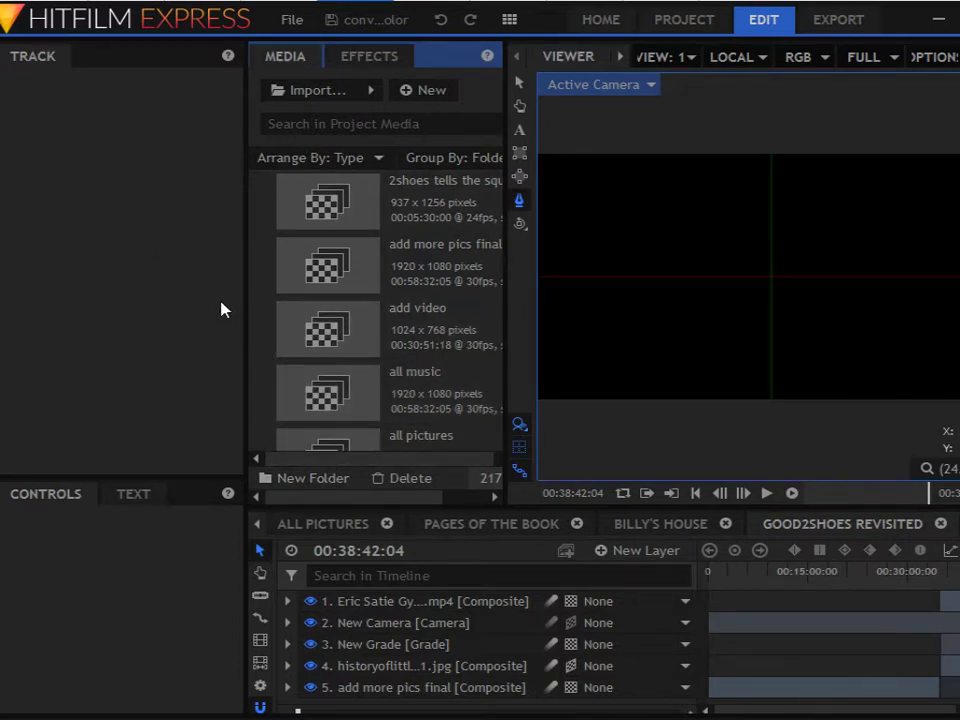
left_click(352, 337)
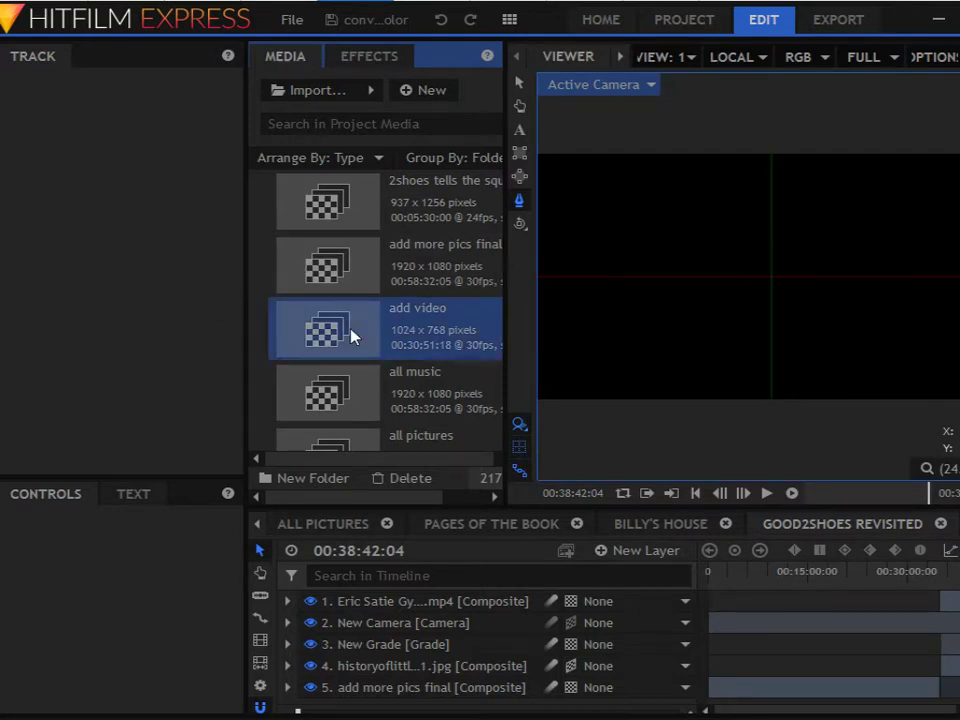
scroll(352, 337, "down", 10)
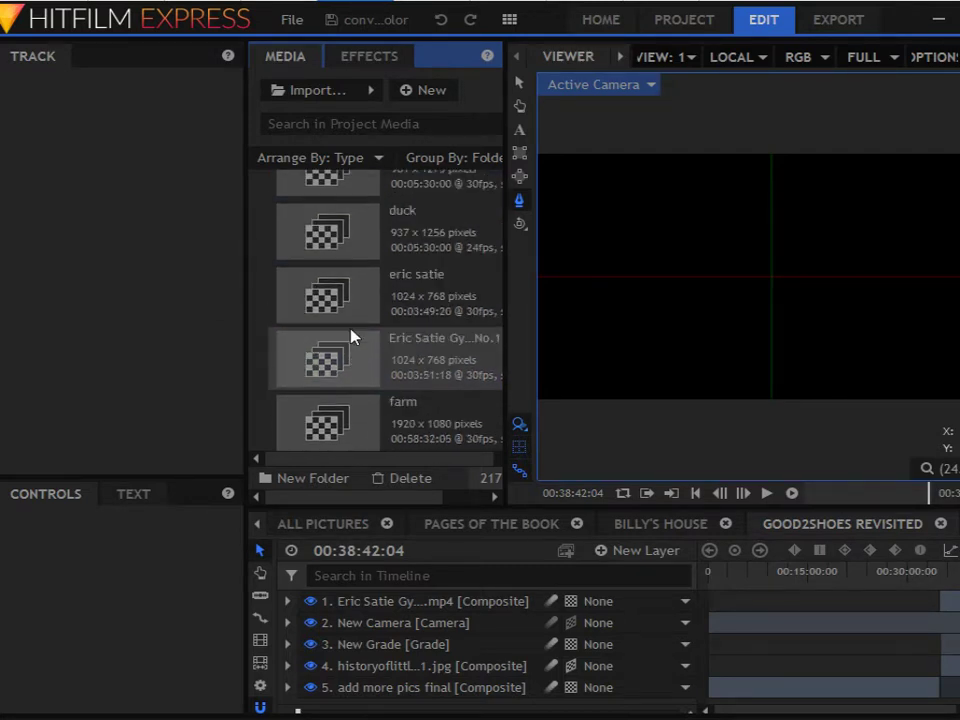
scroll(352, 337, "down", 15)
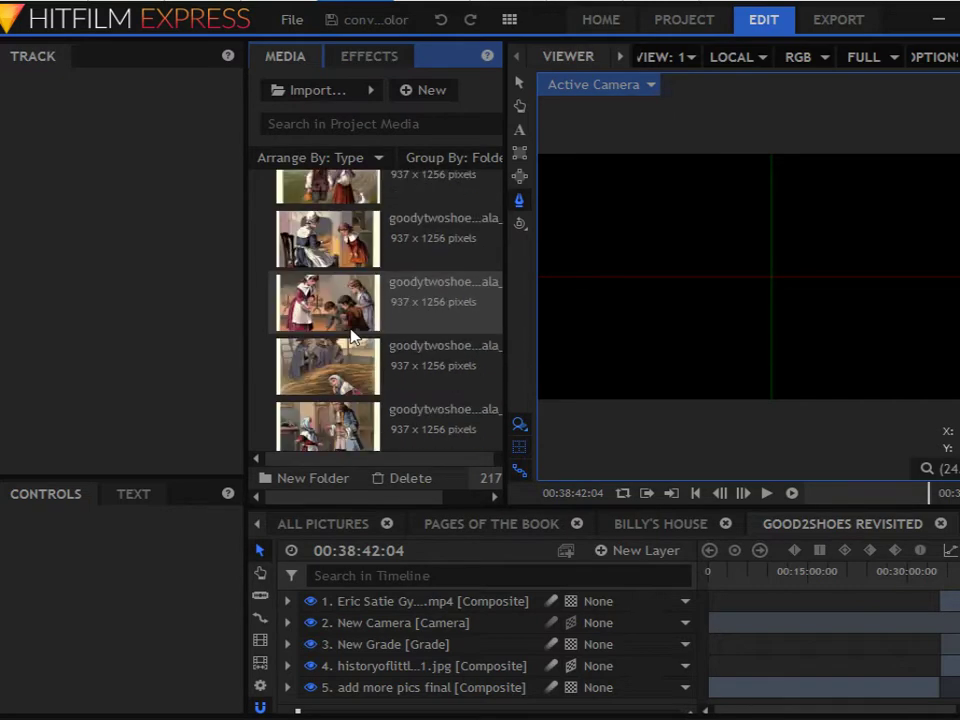
scroll(352, 337, "down", 15)
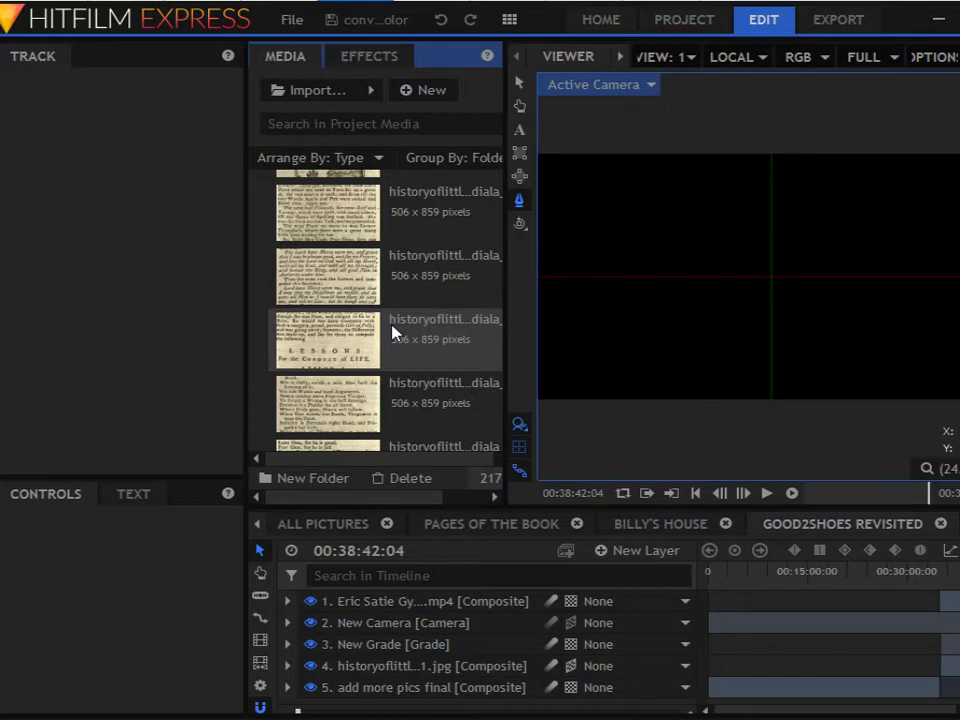
scroll(393, 333, "down", 15)
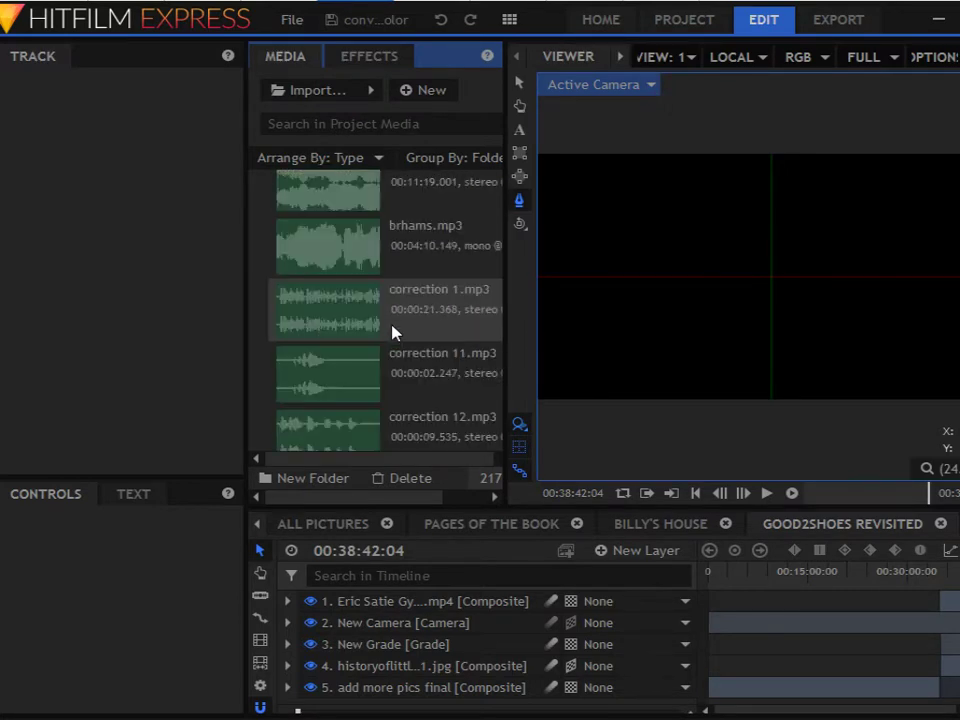
scroll(393, 333, "down", 15)
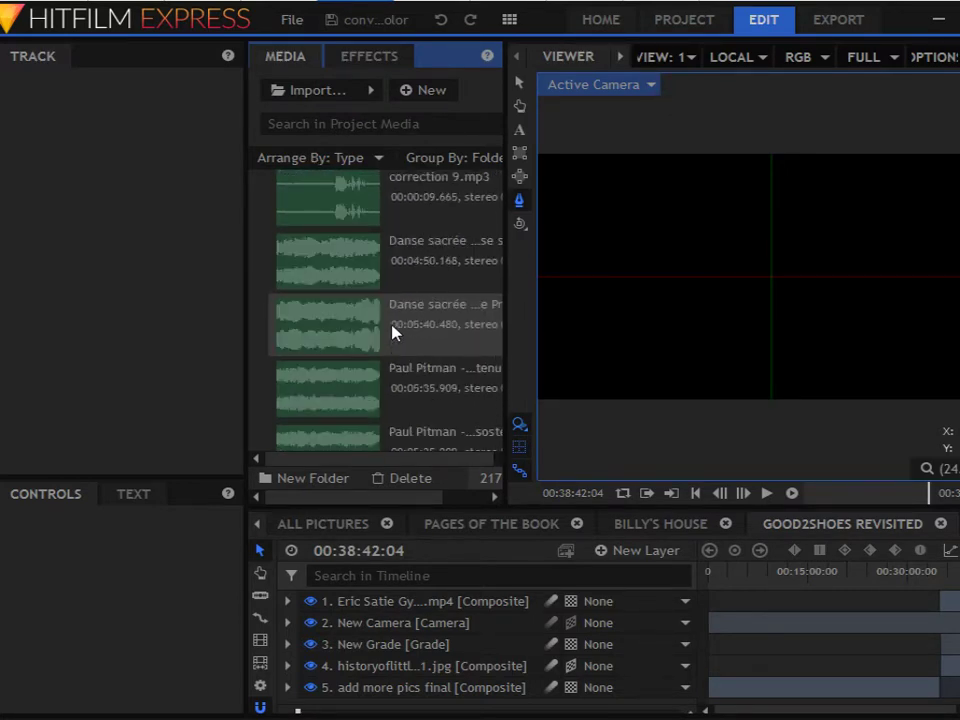
scroll(393, 333, "down", 8)
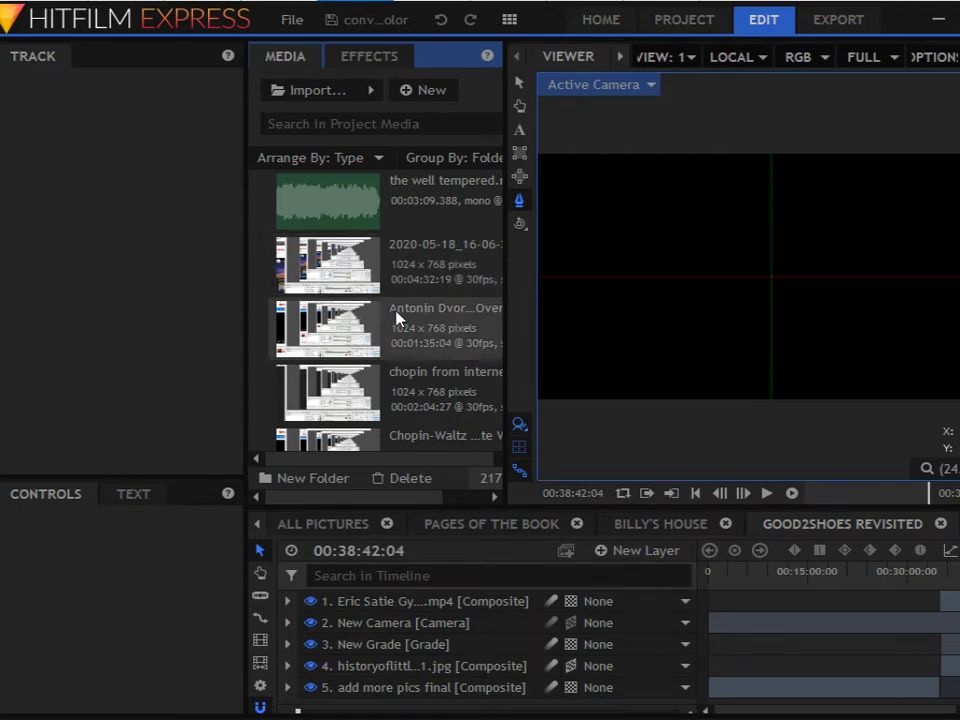
scroll(281, 317, "down", 6)
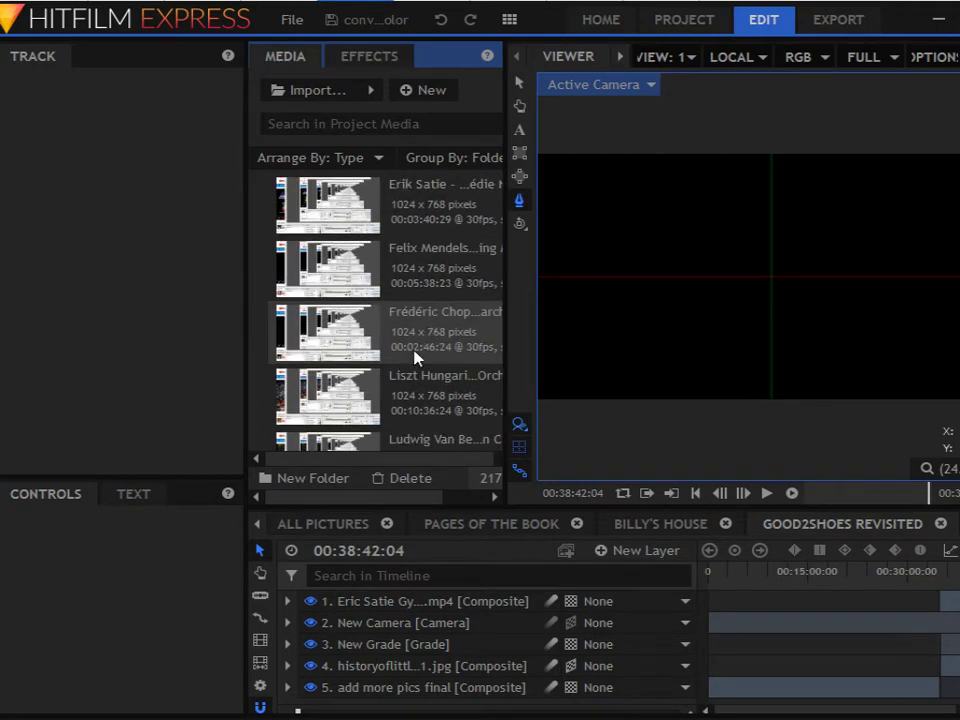
scroll(393, 326, "down", 3)
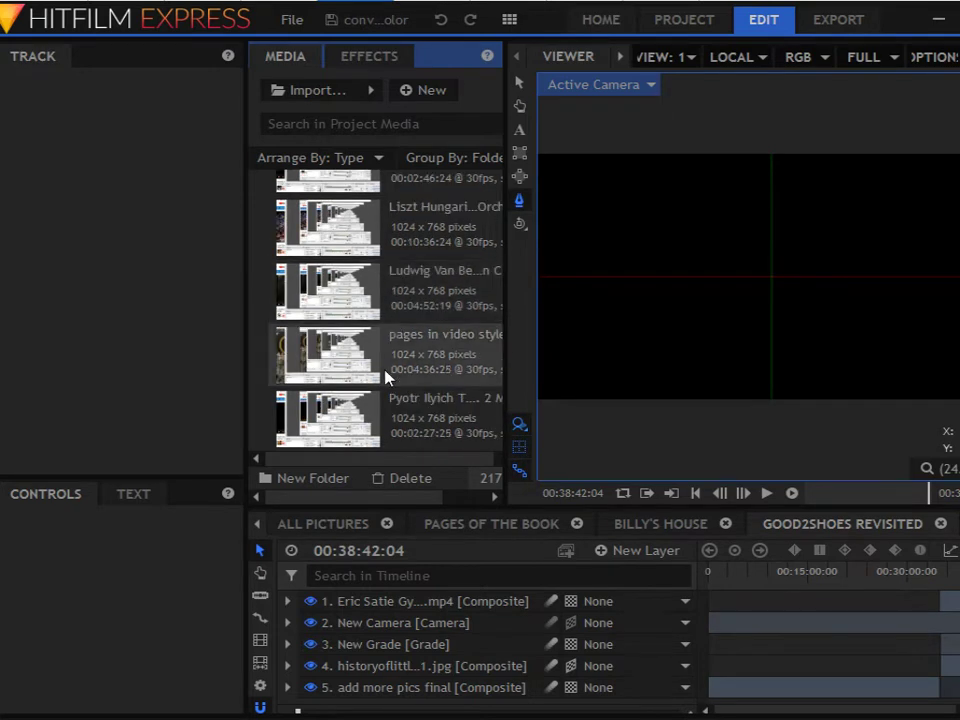
scroll(388, 376, "down", 4)
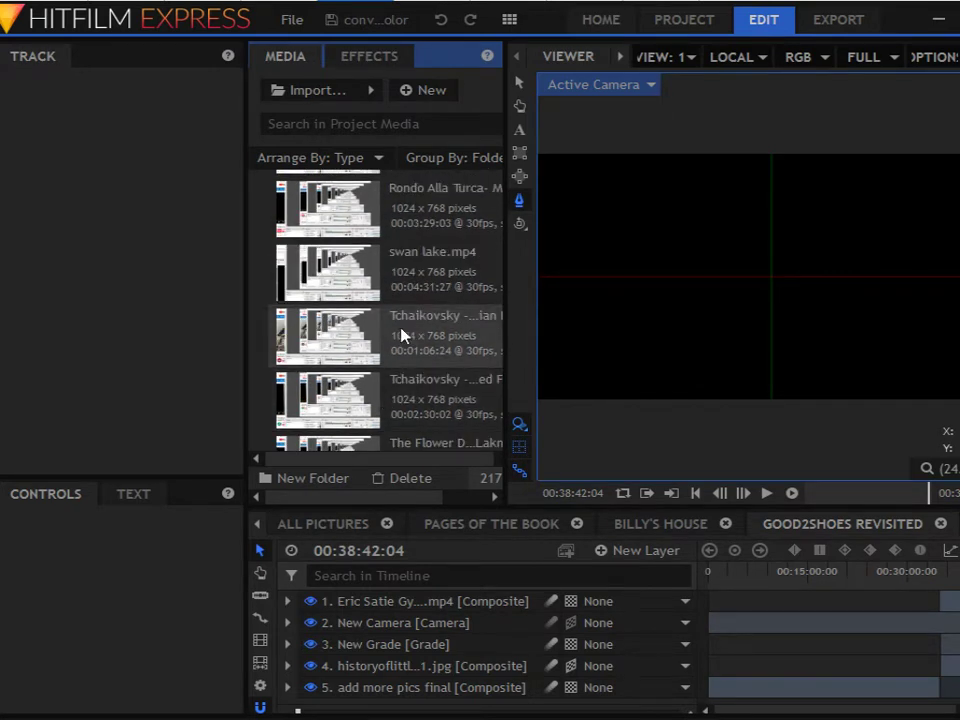
scroll(403, 336, "down", 2)
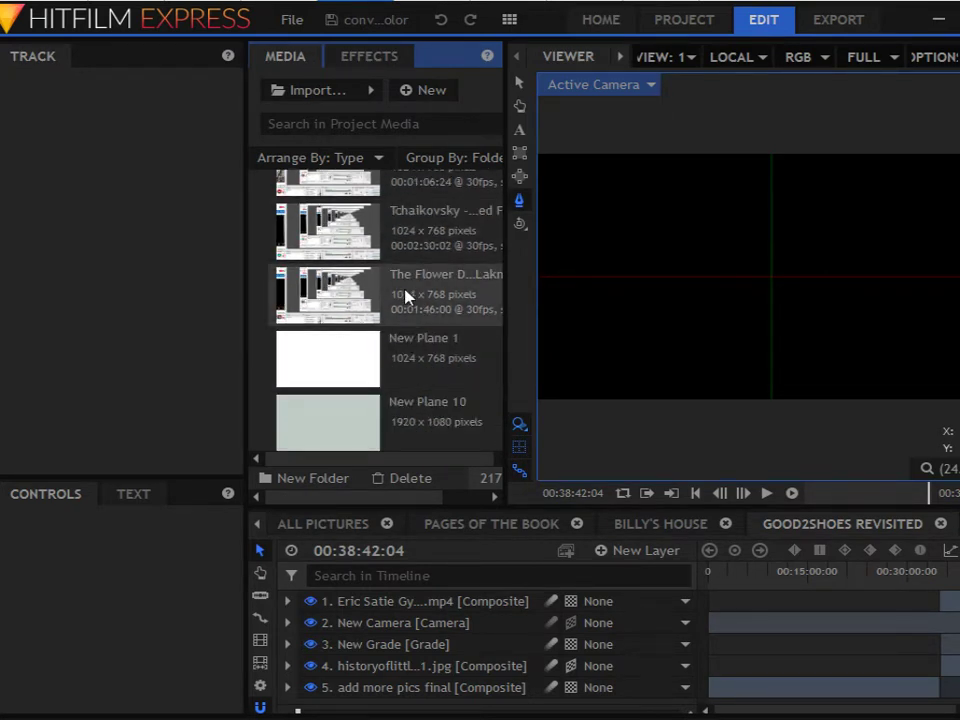
Step: Go back over the classical music video clips in the project media, from the Dvořák recording to the Flower Duet
scroll(407, 296, "up", 3)
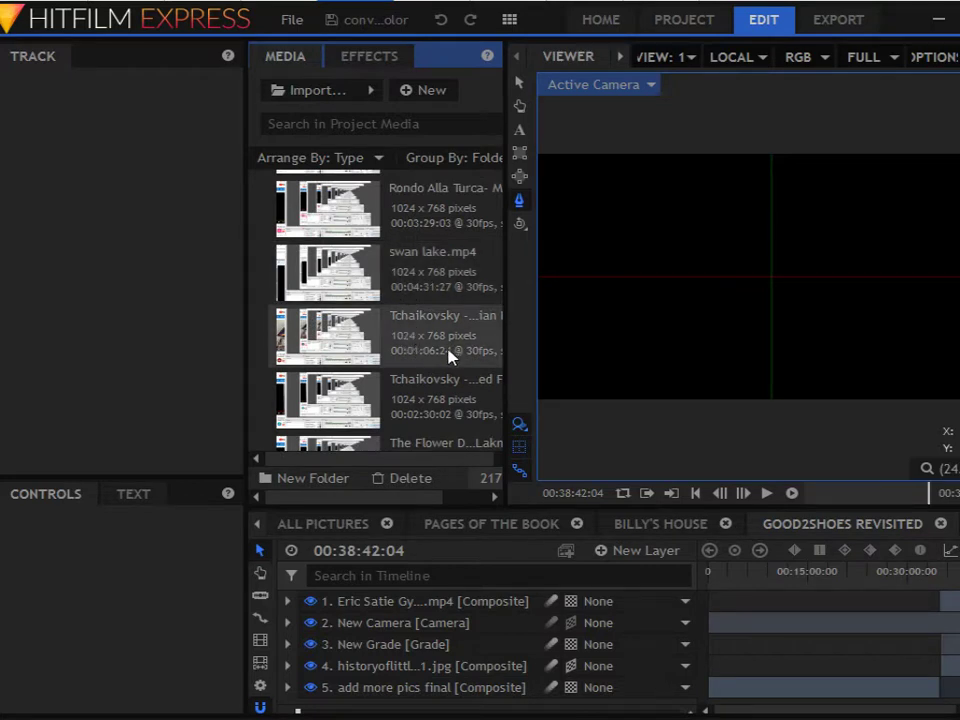
scroll(420, 350, "up", 3)
scroll(440, 355, "up", 5)
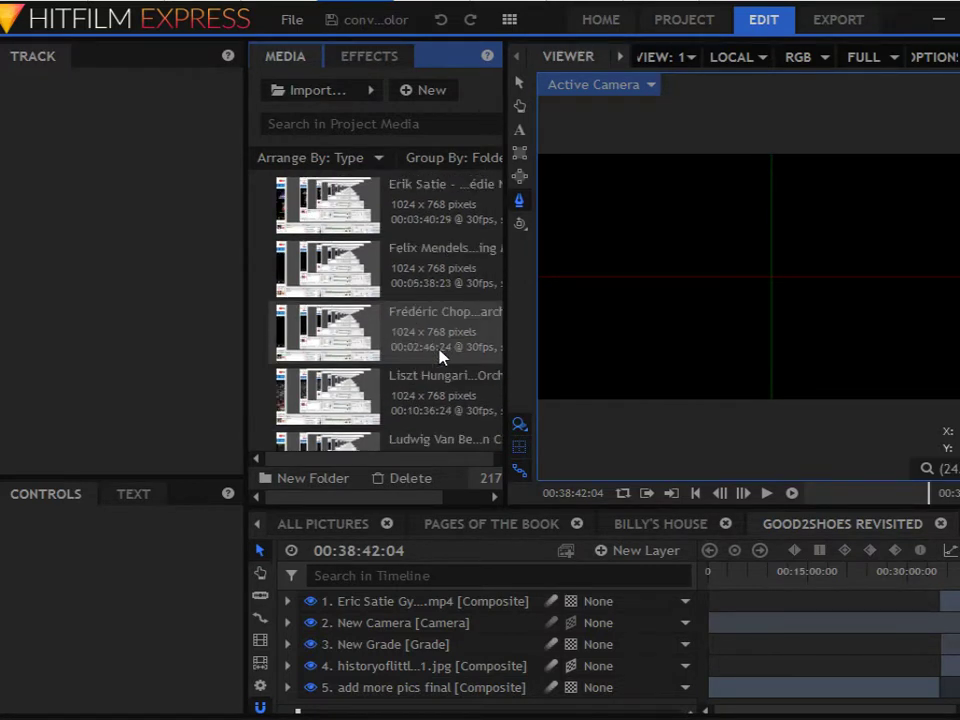
scroll(440, 355, "up", 3)
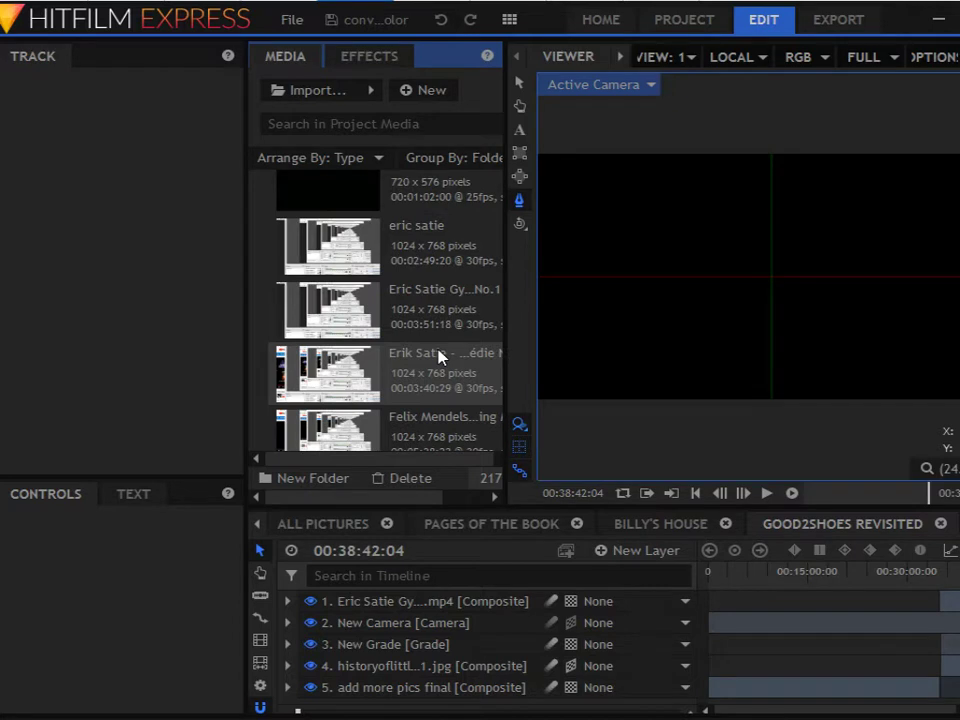
scroll(440, 355, "up", 5)
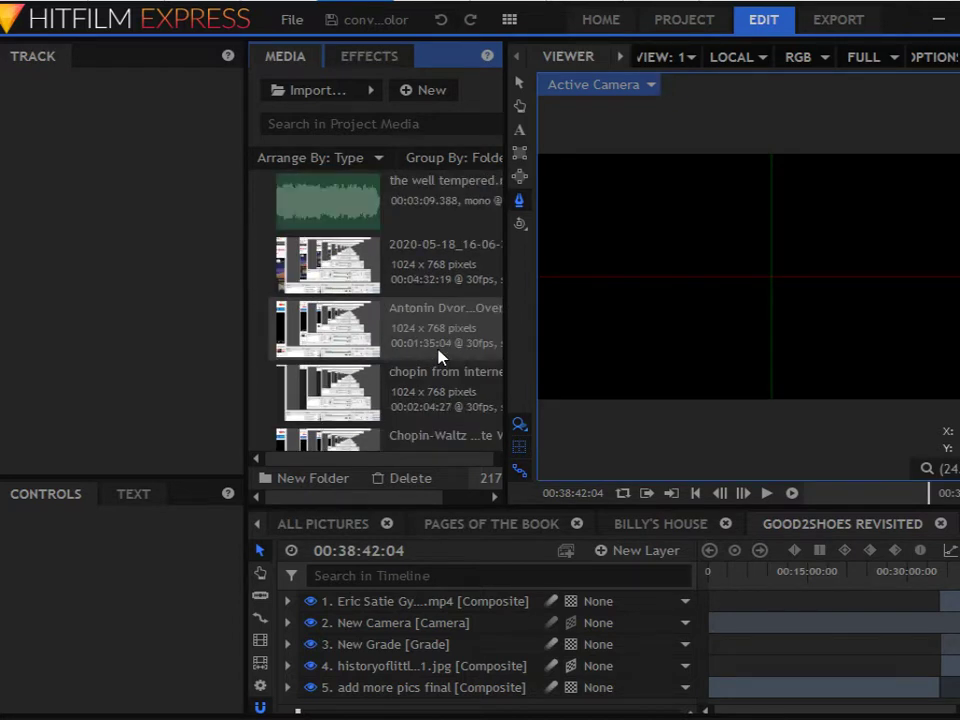
scroll(448, 366, "down", 3)
scroll(455, 374, "down", 3)
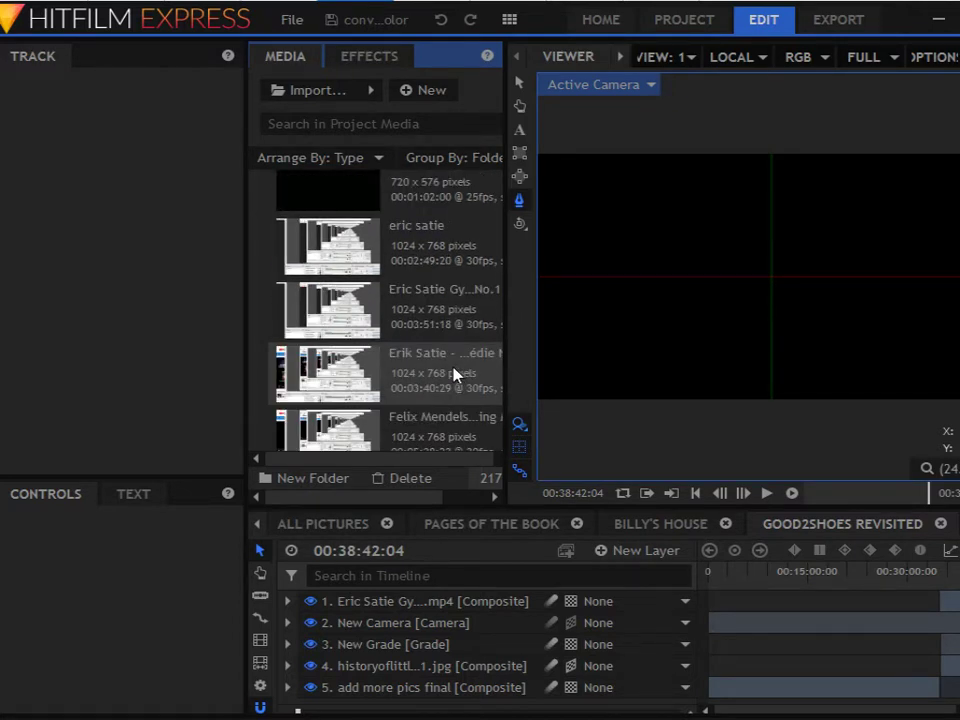
scroll(455, 374, "down", 5)
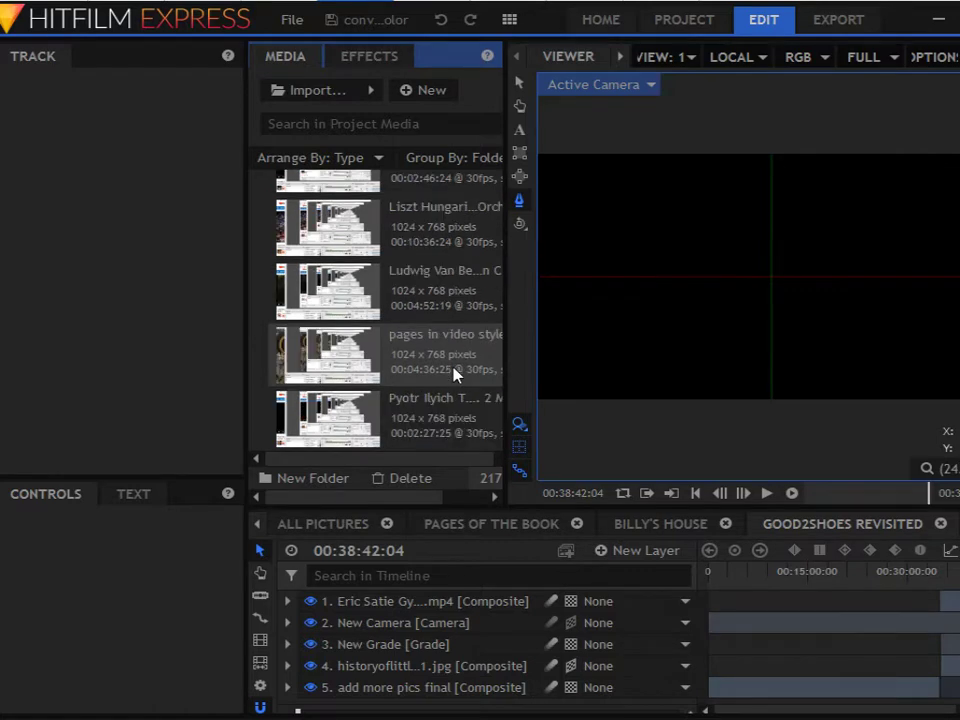
scroll(455, 374, "down", 3)
scroll(455, 374, "down", 3)
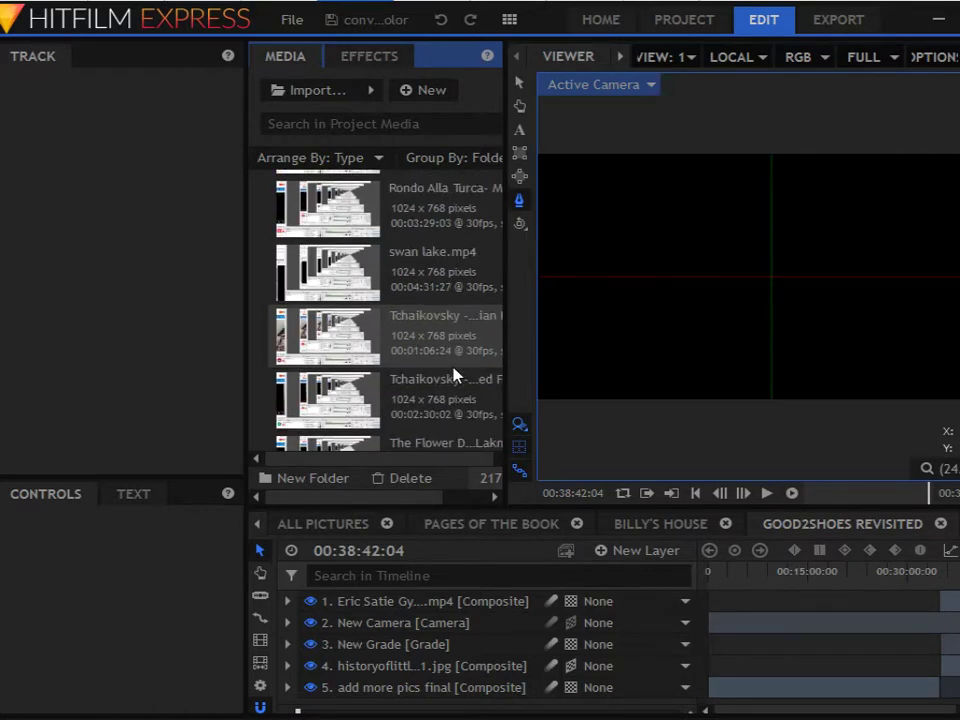
scroll(455, 374, "down", 2)
Step: Open the Videos folder in File Explorer and play "The Flower Duet (Lakmé) 1" to check the recording's source
left_click(28, 120)
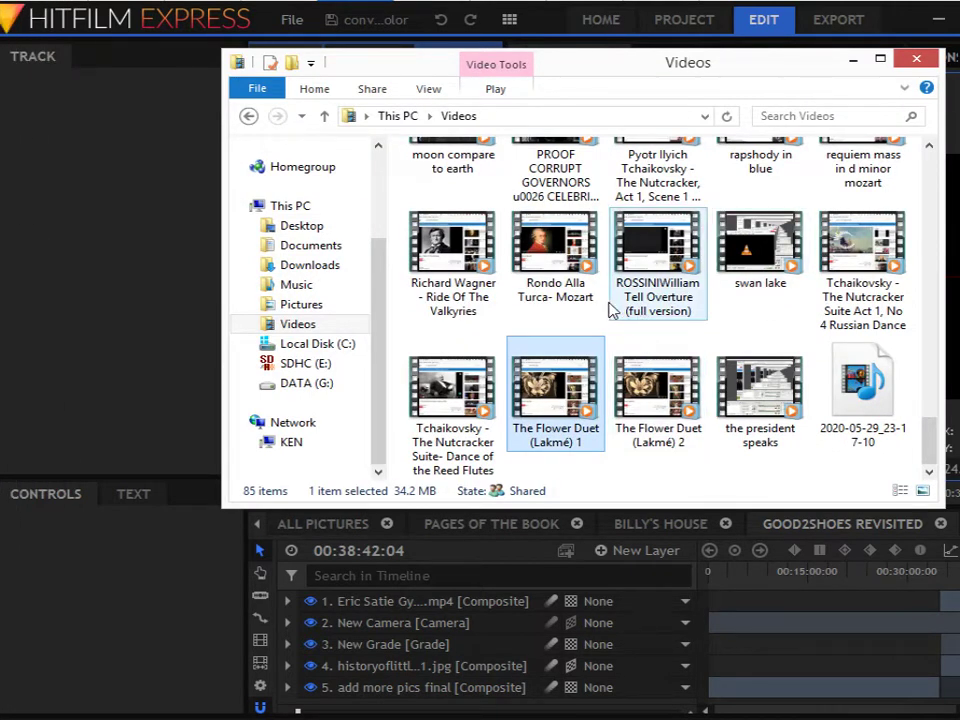
double_click(558, 398)
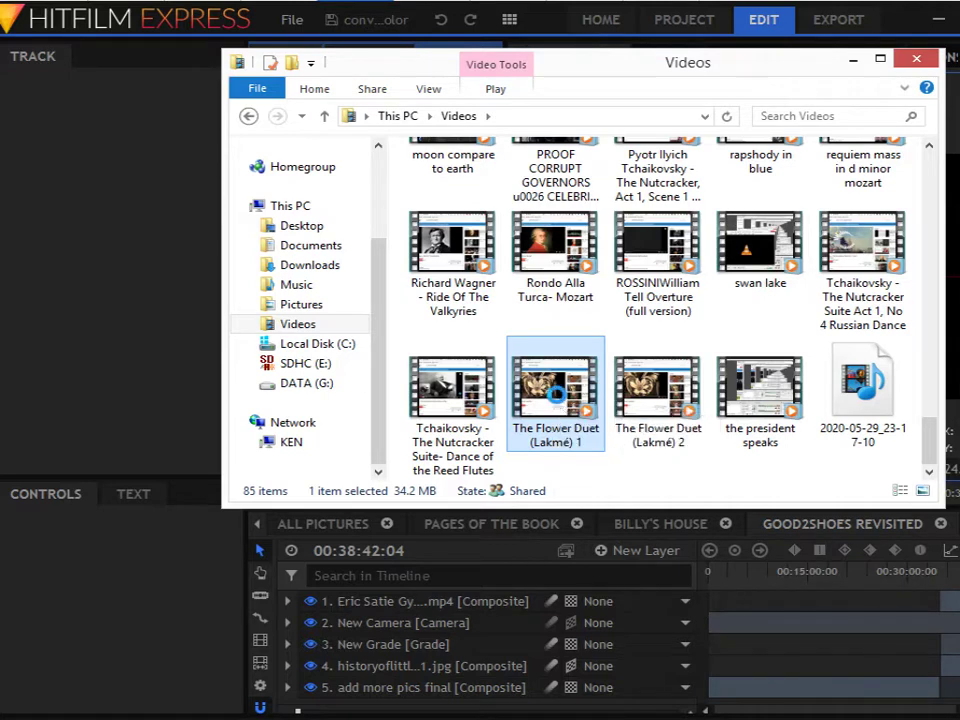
right_click(557, 394)
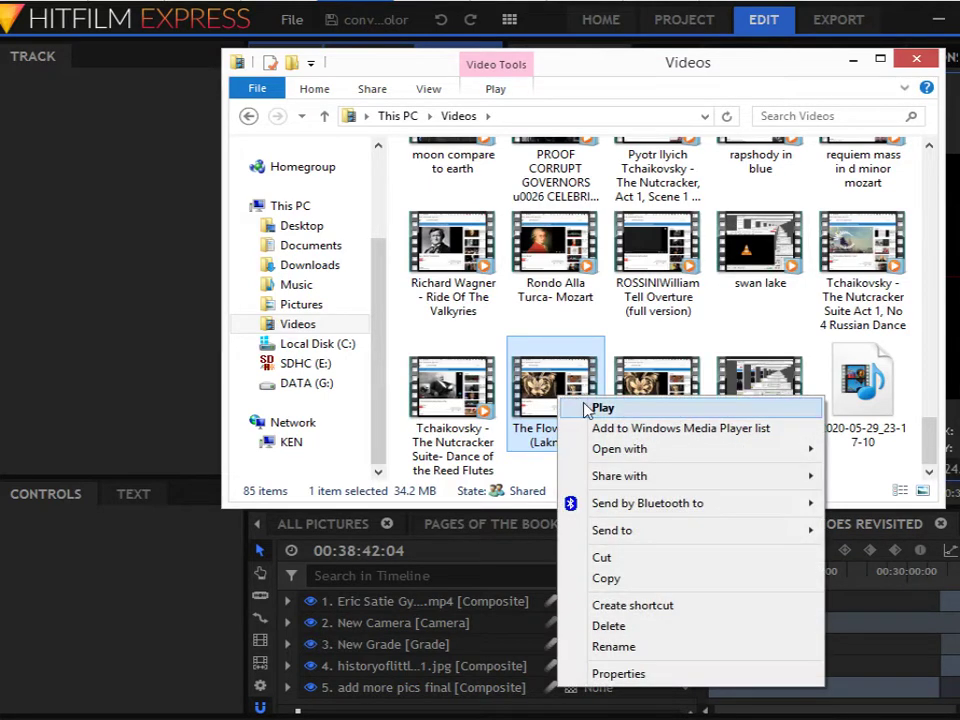
left_click(586, 405)
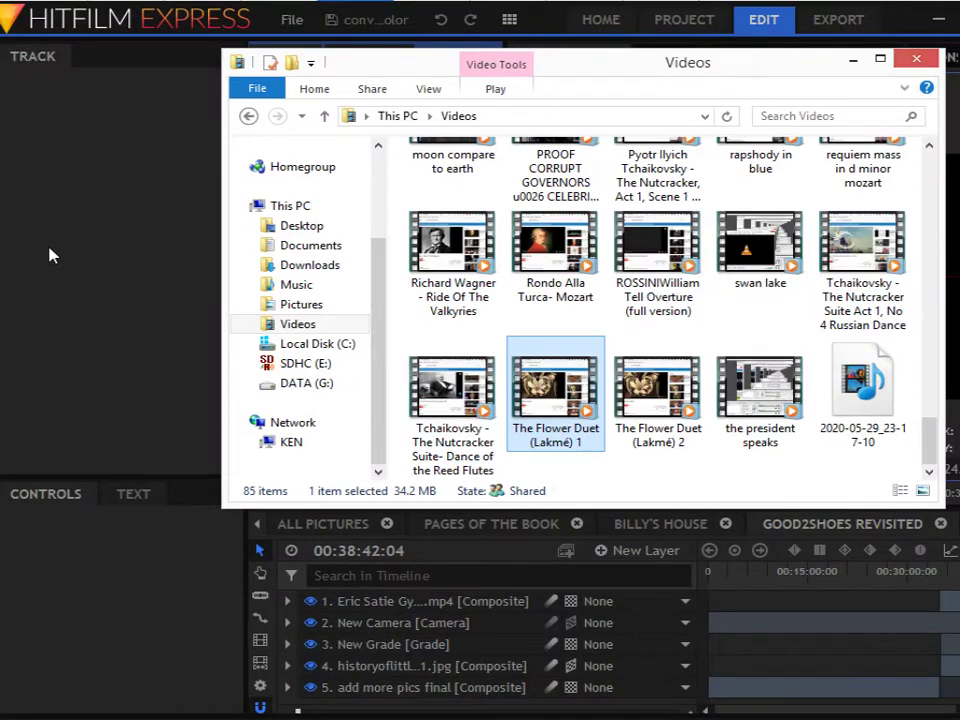
Step: Switch back to the Joan Sutherland YouTube page in Firefox and search YouTube for "opusboa"
mouse_move(14, 487)
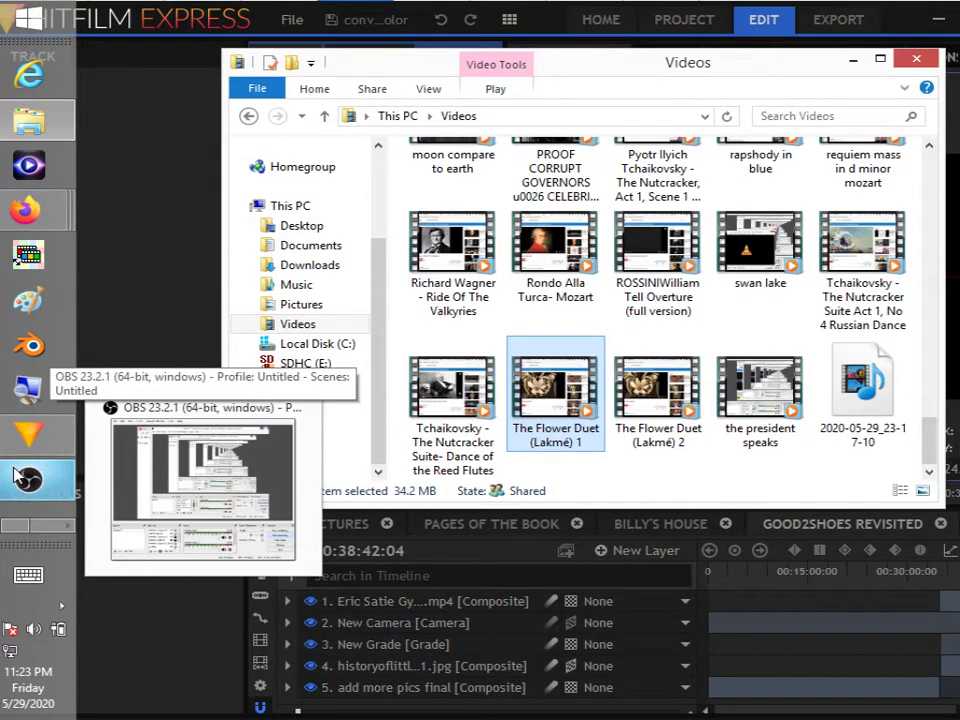
mouse_move(20, 455)
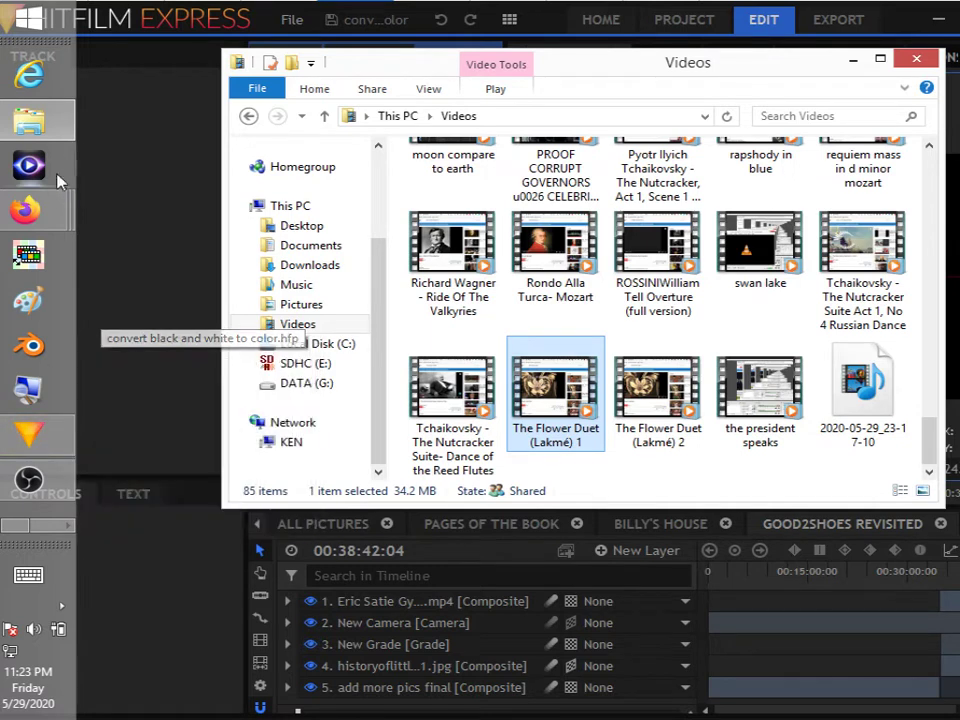
mouse_move(46, 208)
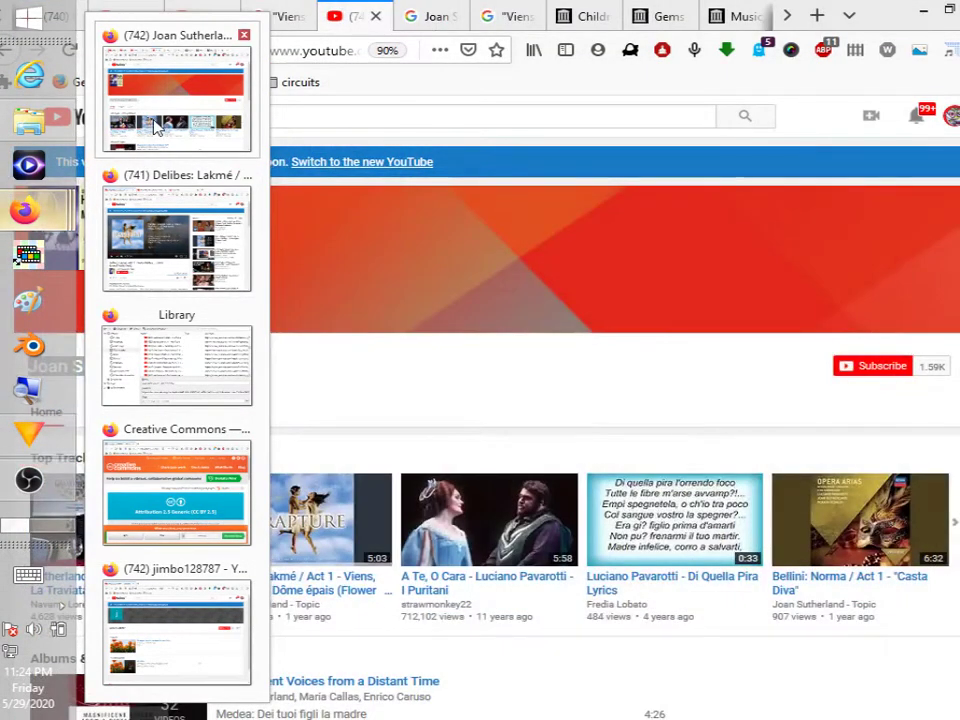
left_click(155, 125)
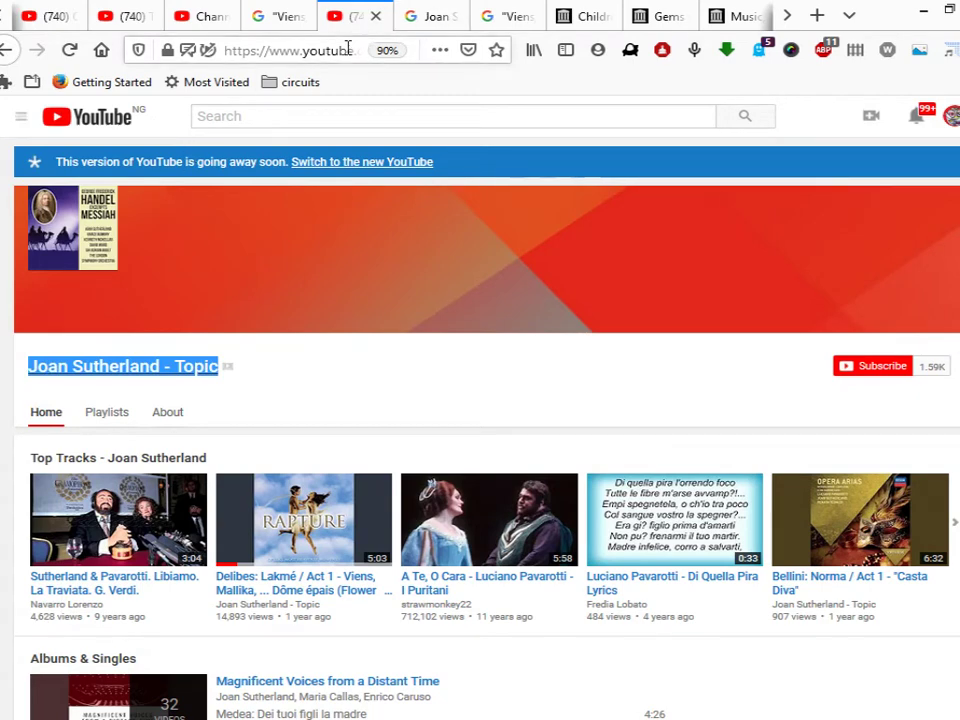
left_click(360, 116)
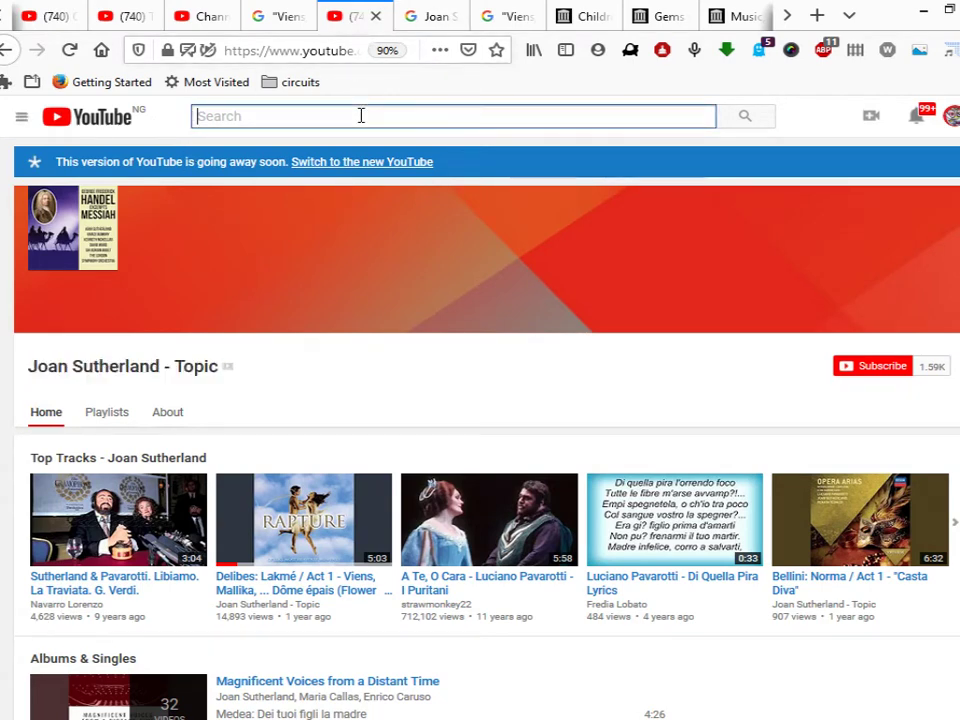
type("jp")
type("o")
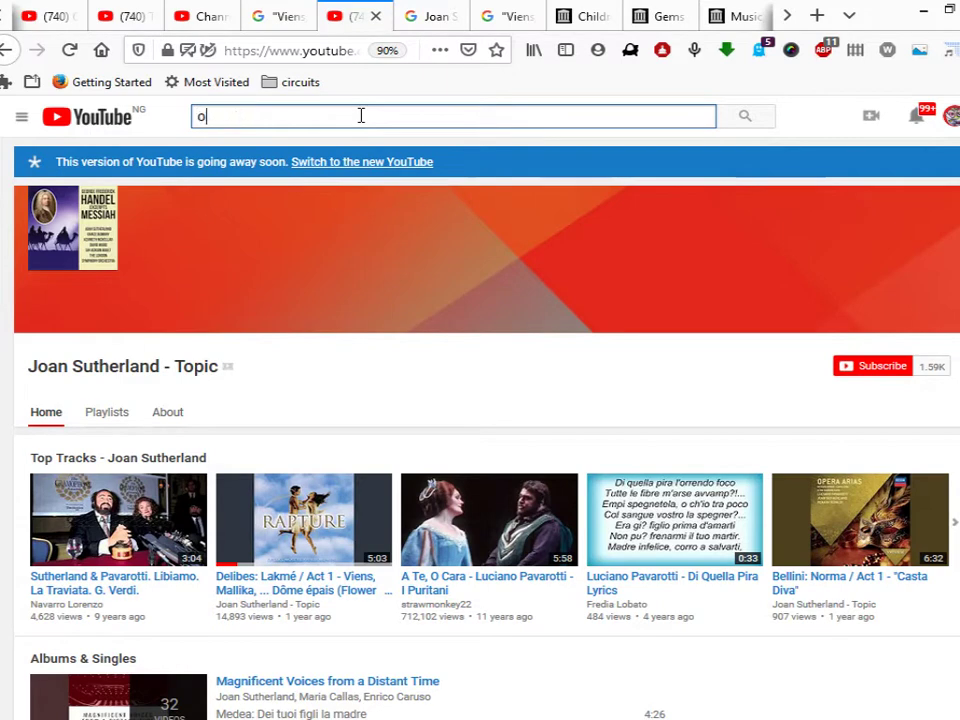
type("pusboa")
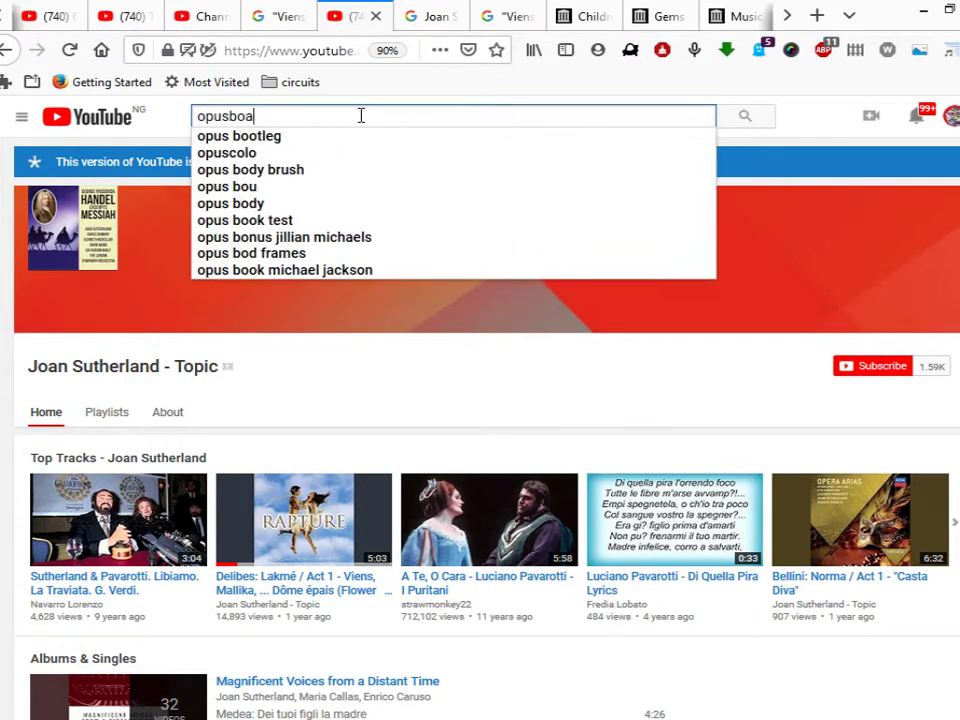
key("Return")
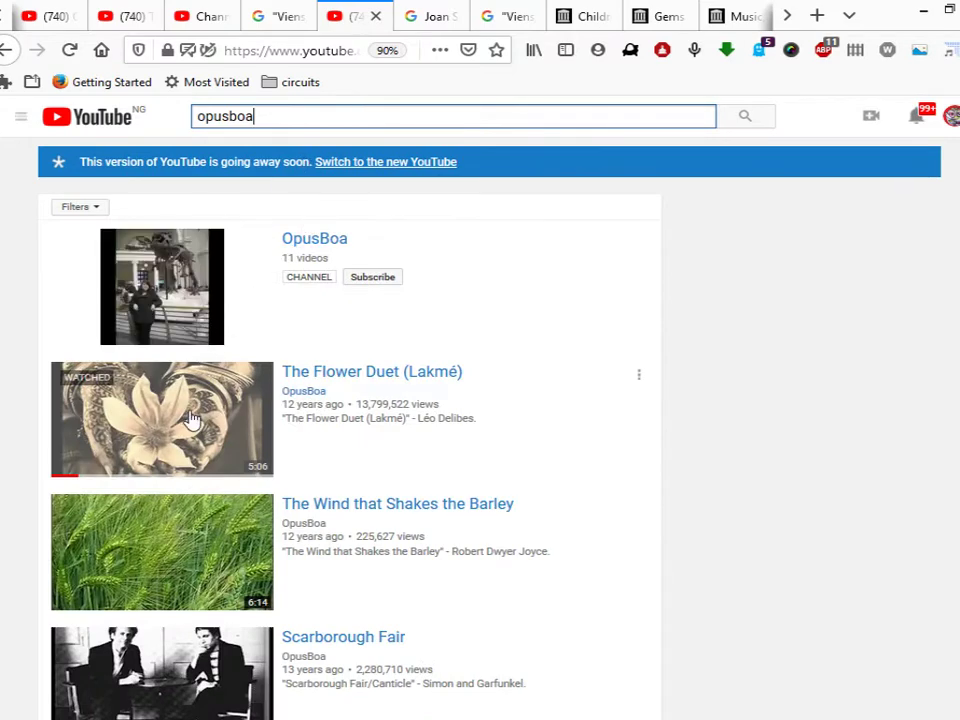
Step: Open OpusBoa's video "The Flower Duet (Lakmé)", pause it, and open the uploader's channel page
left_click(330, 380)
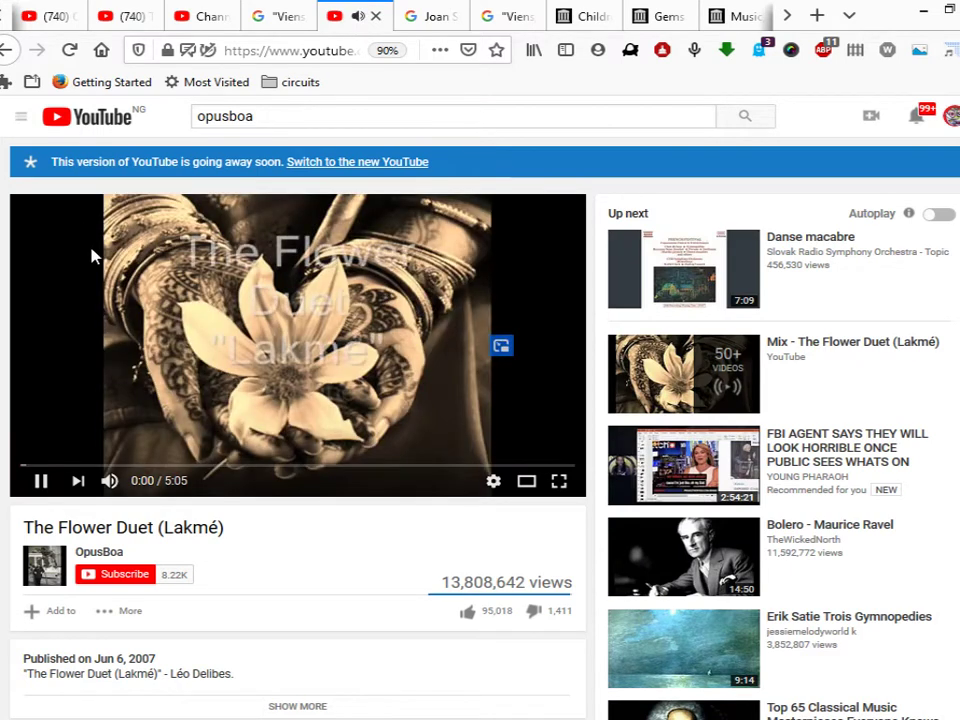
left_click(41, 481)
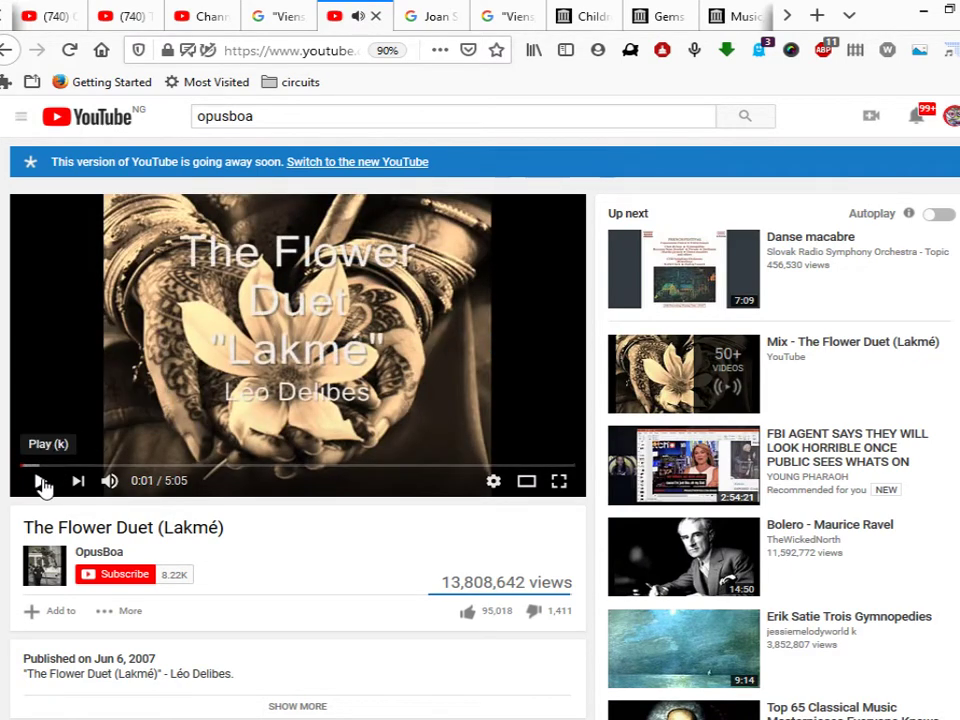
left_click(97, 558)
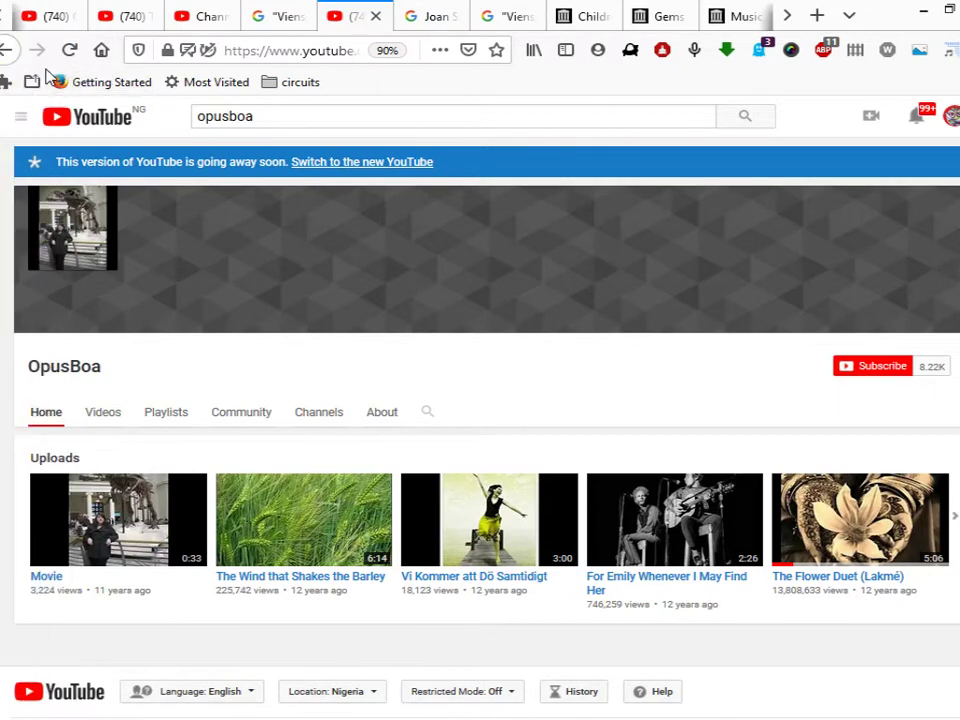
Step: Go back to OpusBoa's "The Flower Duet (Lakmé)", pause it, expand its description and open the credited song "Viens, Mallika, ... Dôme épais"
left_click(6, 52)
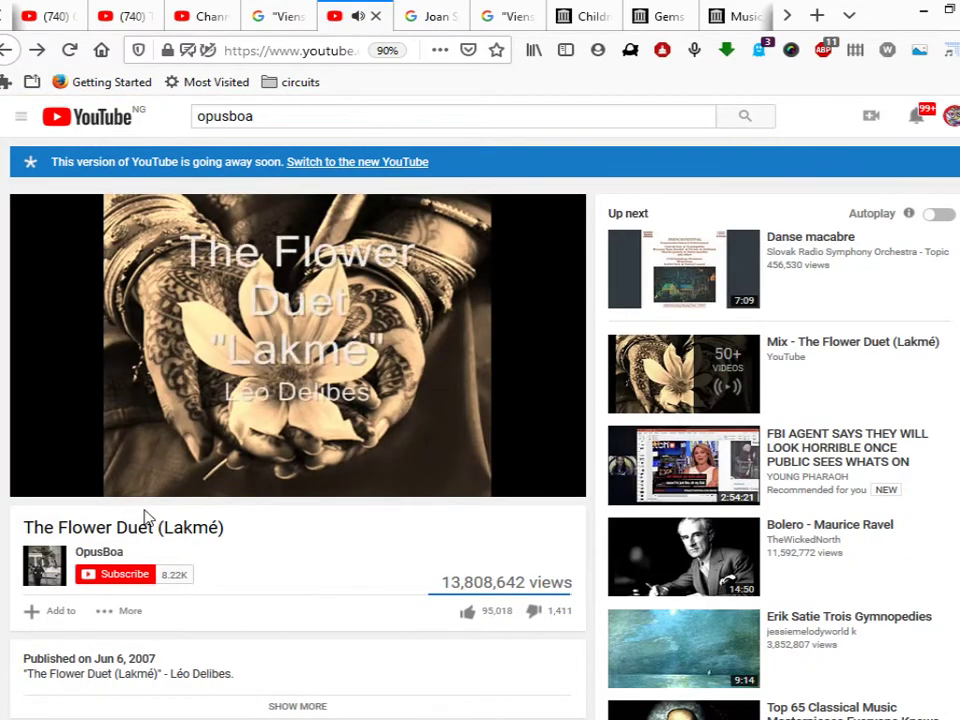
left_click(40, 481)
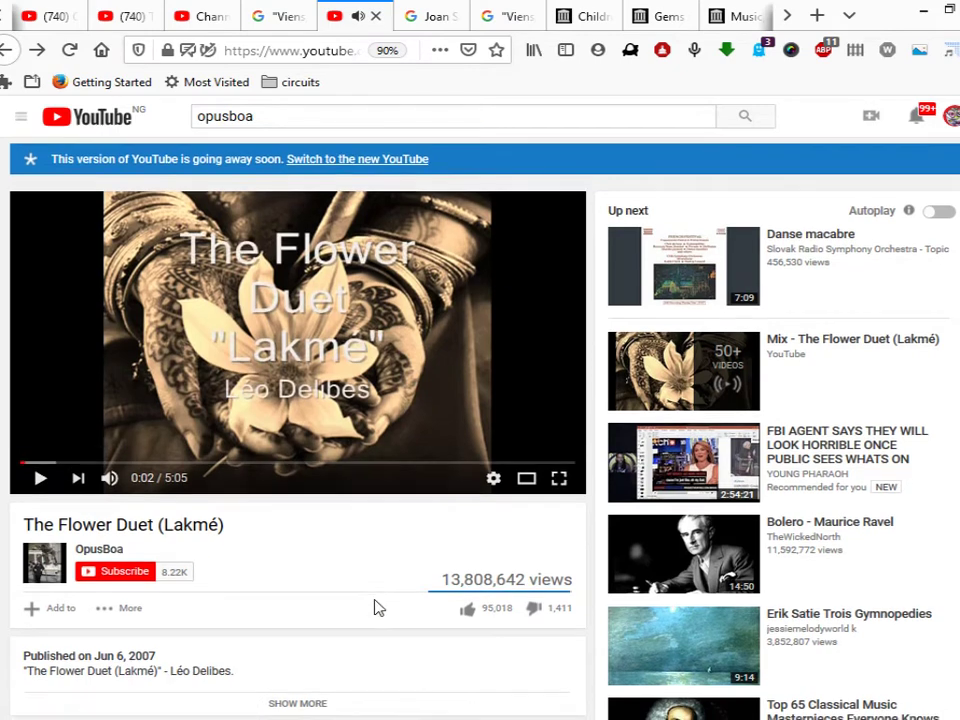
scroll(378, 607, "down", 3)
left_click(309, 446)
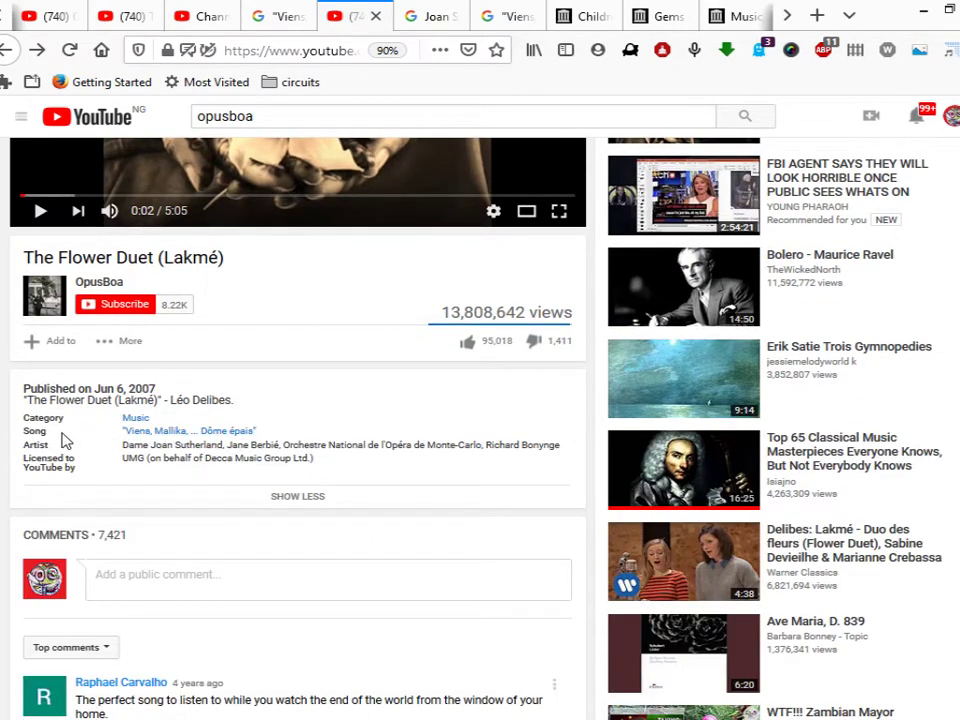
left_click(163, 436)
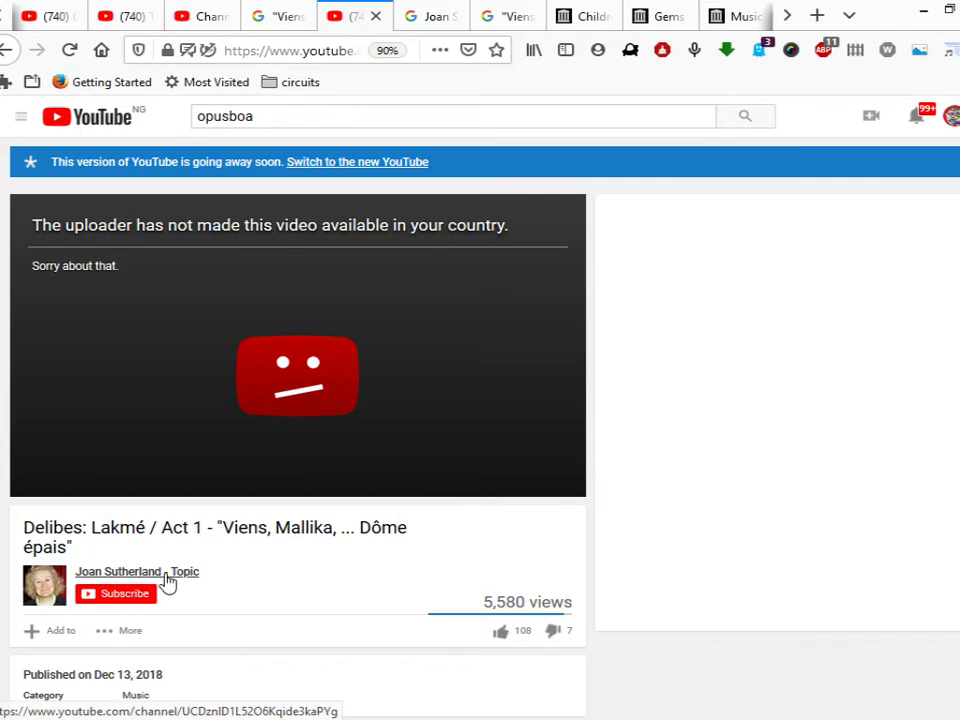
mouse_move(4, 365)
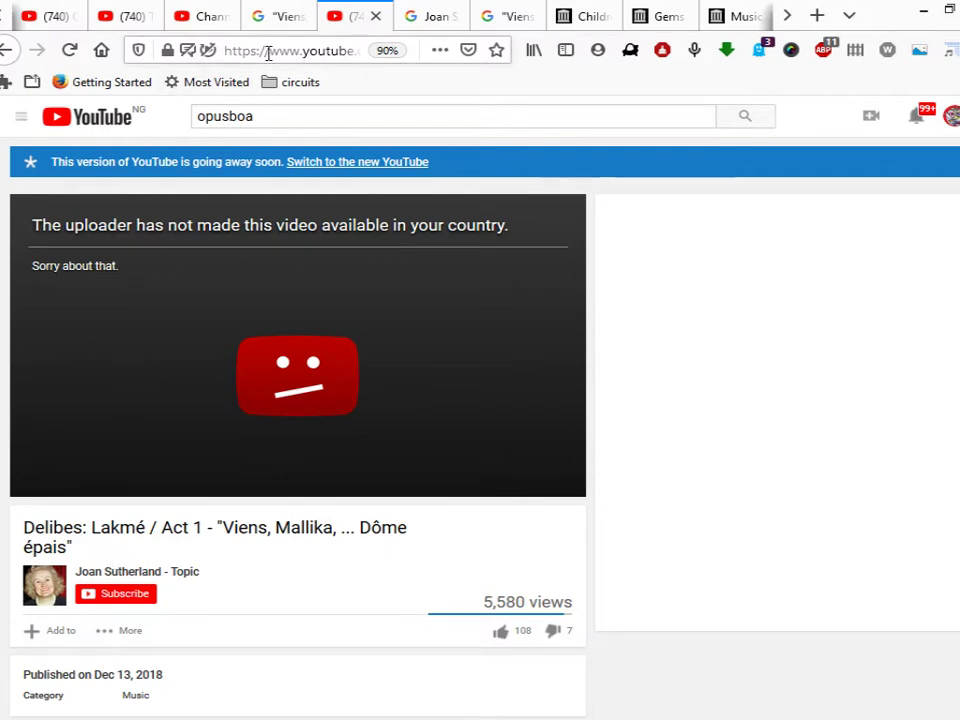
Step: Review the Flower Duet claim in the YouTube Studio copyright summary and revisit the Google results for Joan Sutherland
left_click(216, 18)
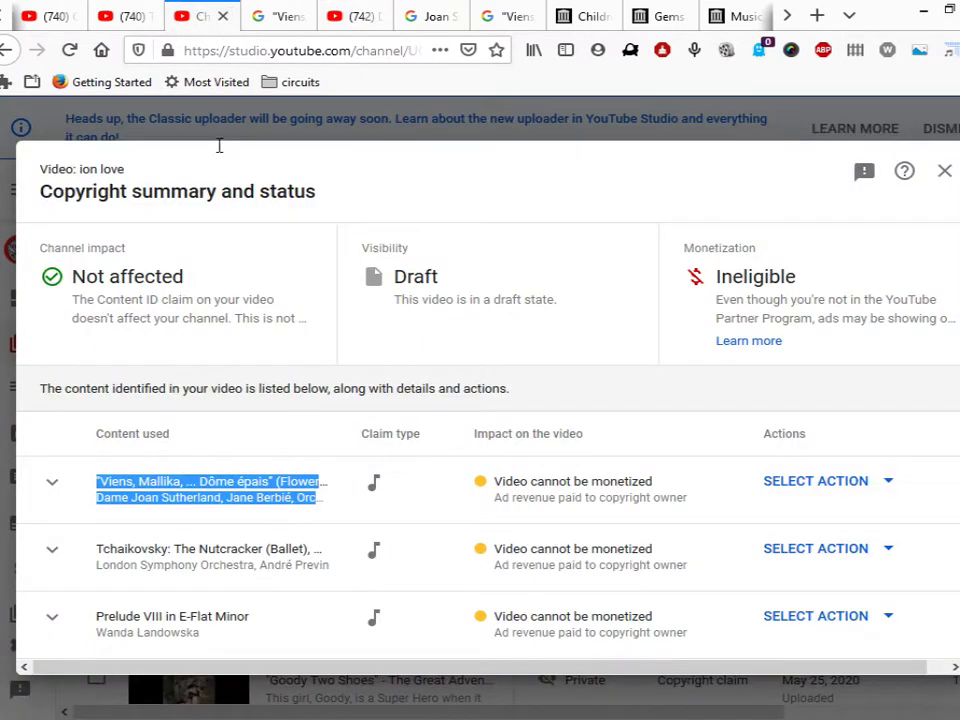
left_click(338, 455)
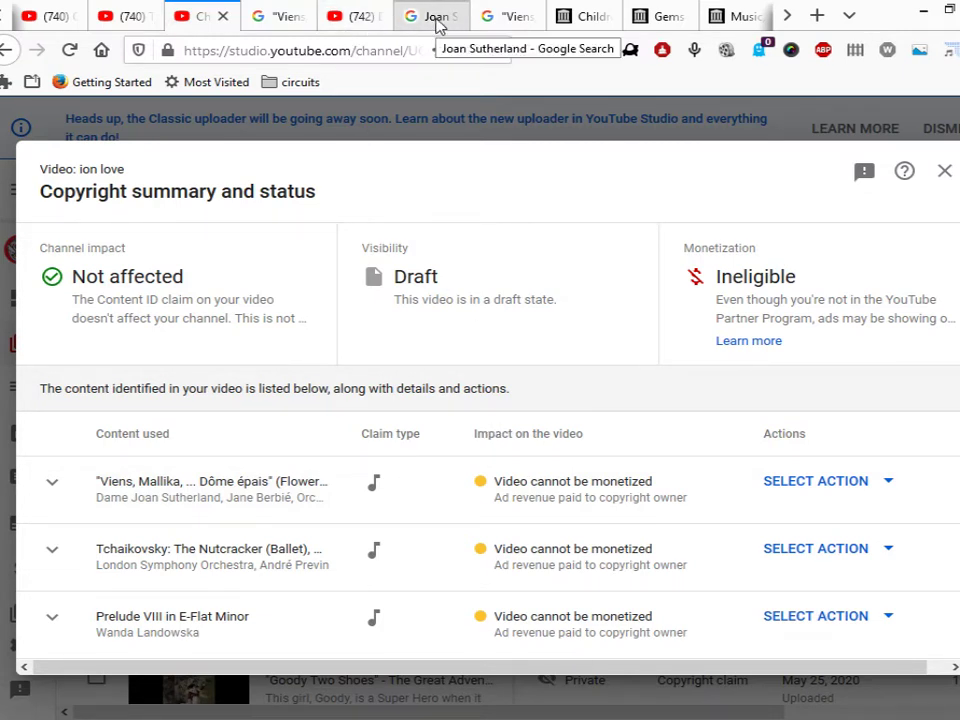
left_click(436, 24)
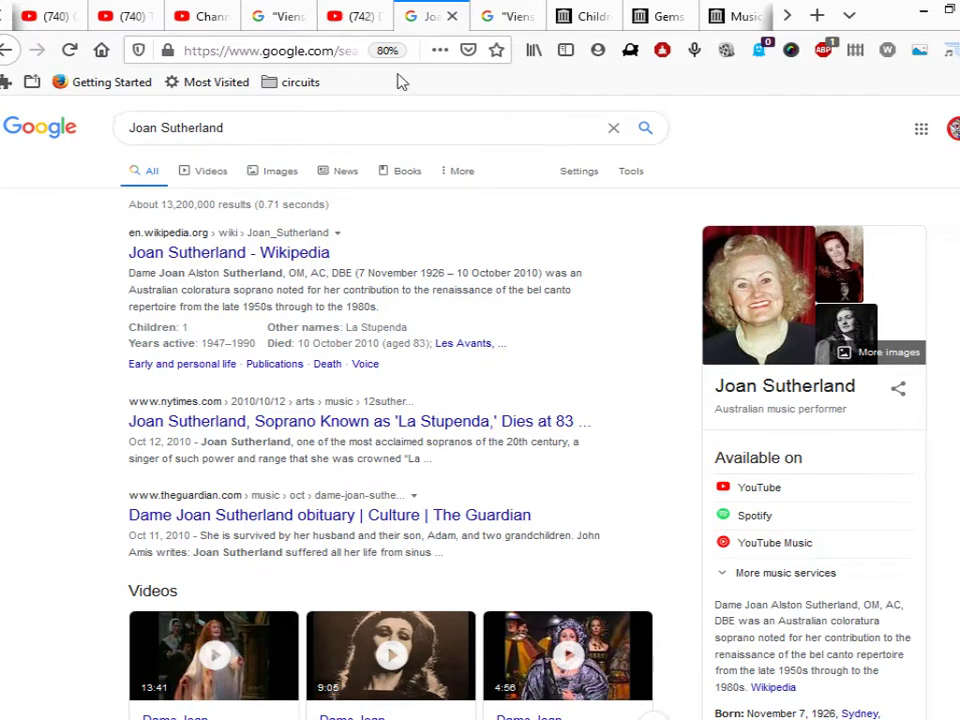
Step: Go through the open Internet Archive pages to the music collection and browse its recordings
left_click(590, 20)
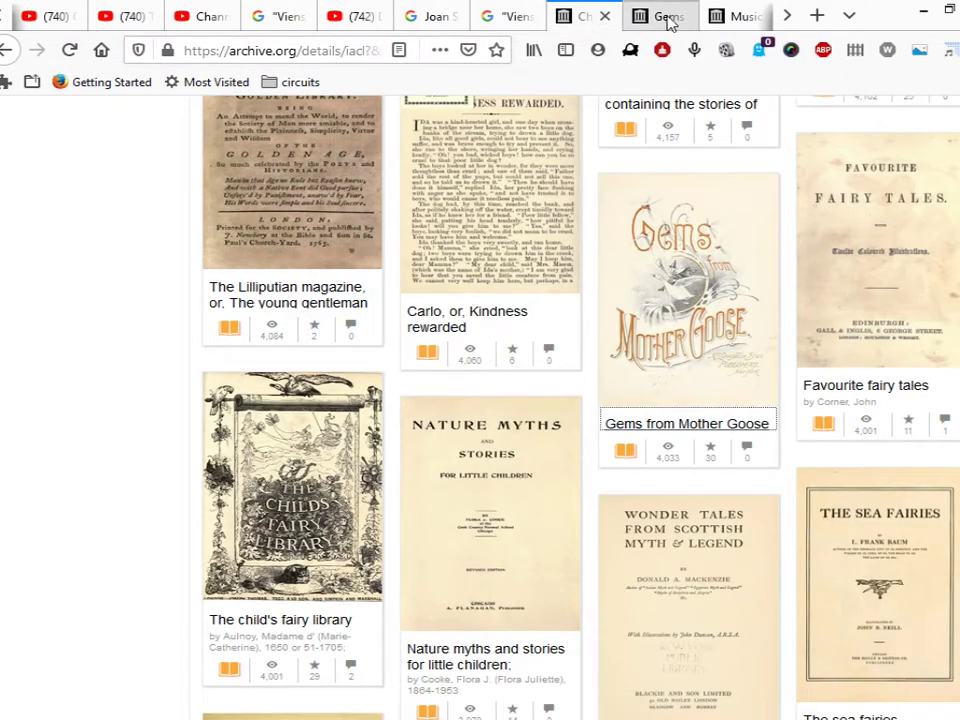
left_click(666, 18)
left_click(732, 18)
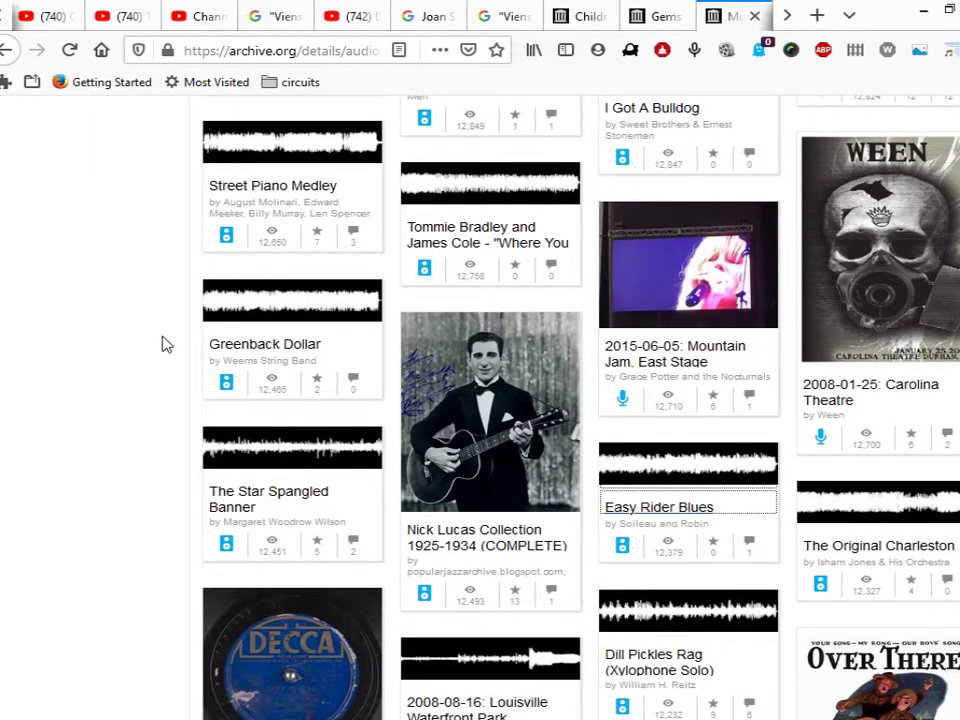
scroll(166, 344, "up", 10)
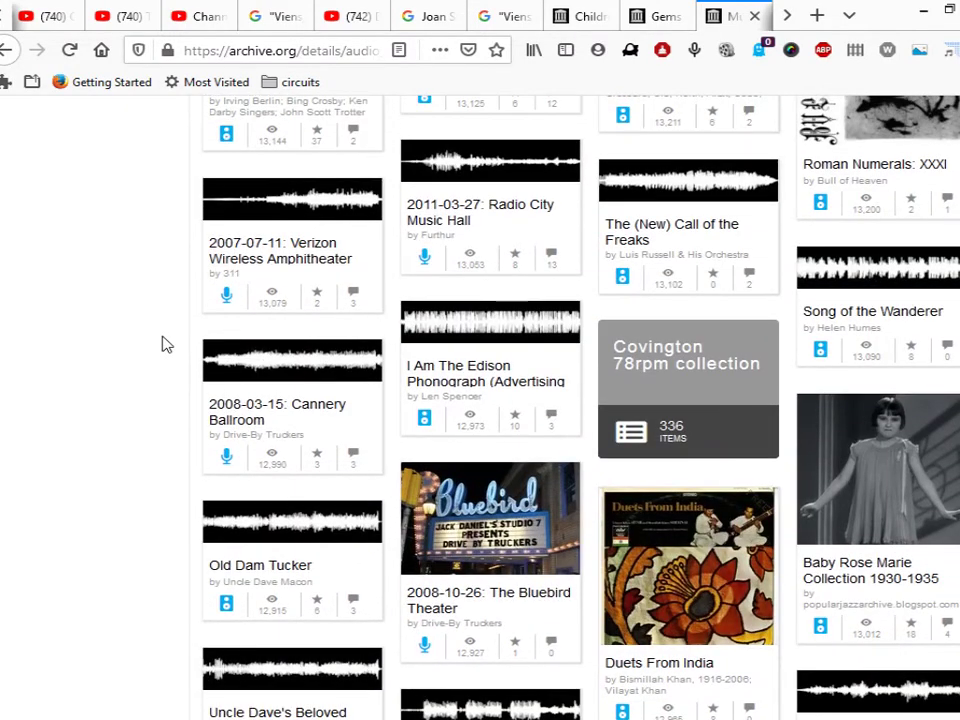
scroll(166, 344, "up", 4)
scroll(166, 344, "up", 4)
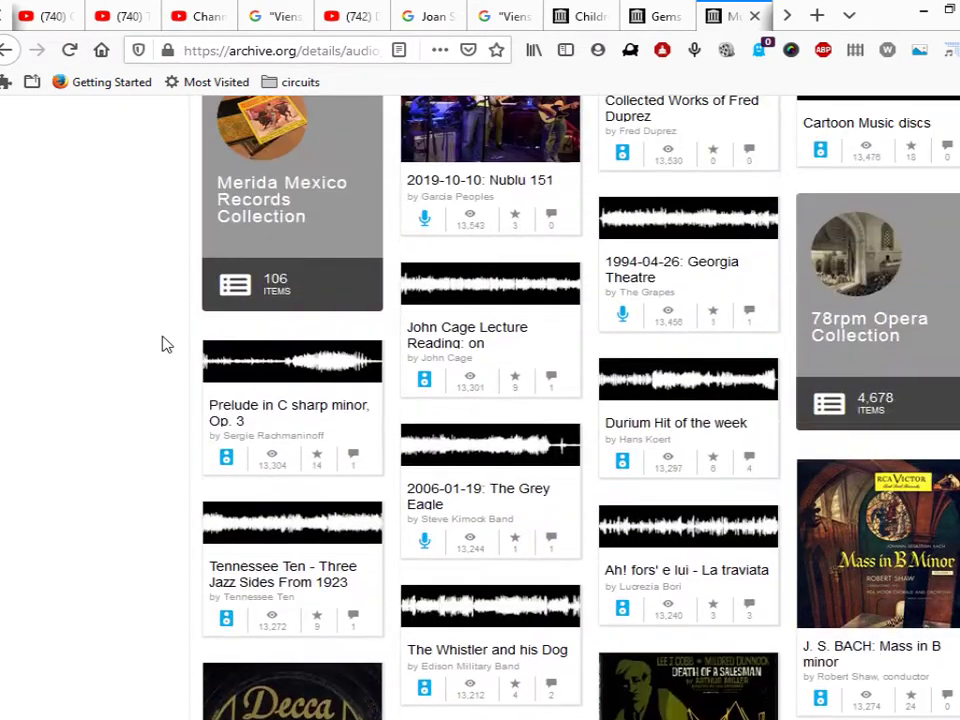
scroll(166, 344, "up", 9)
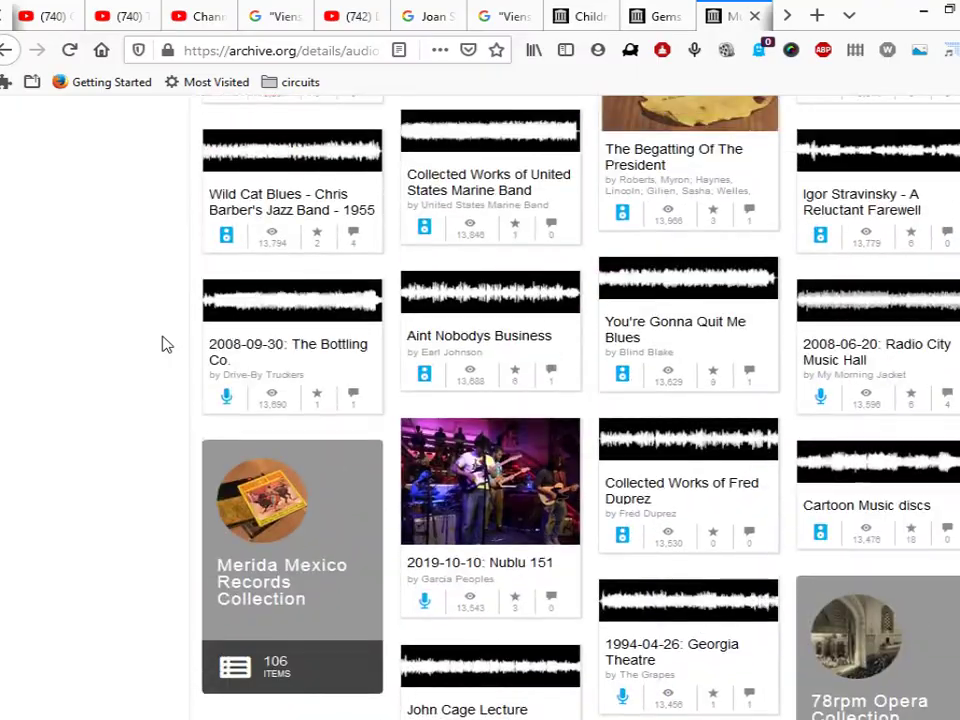
scroll(166, 344, "up", 10)
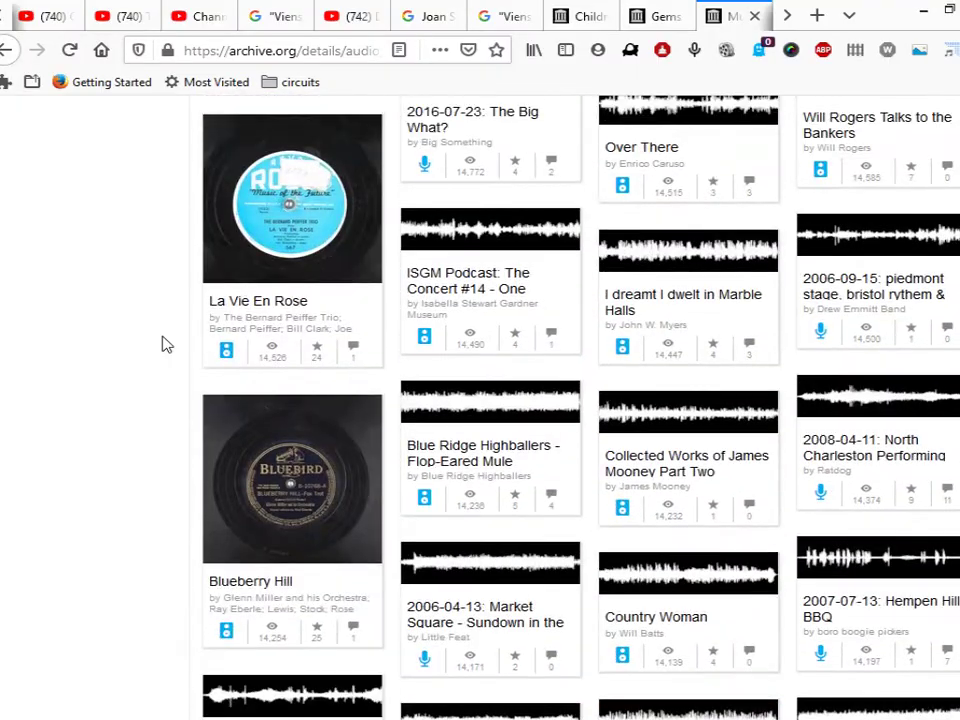
scroll(166, 344, "up", 11)
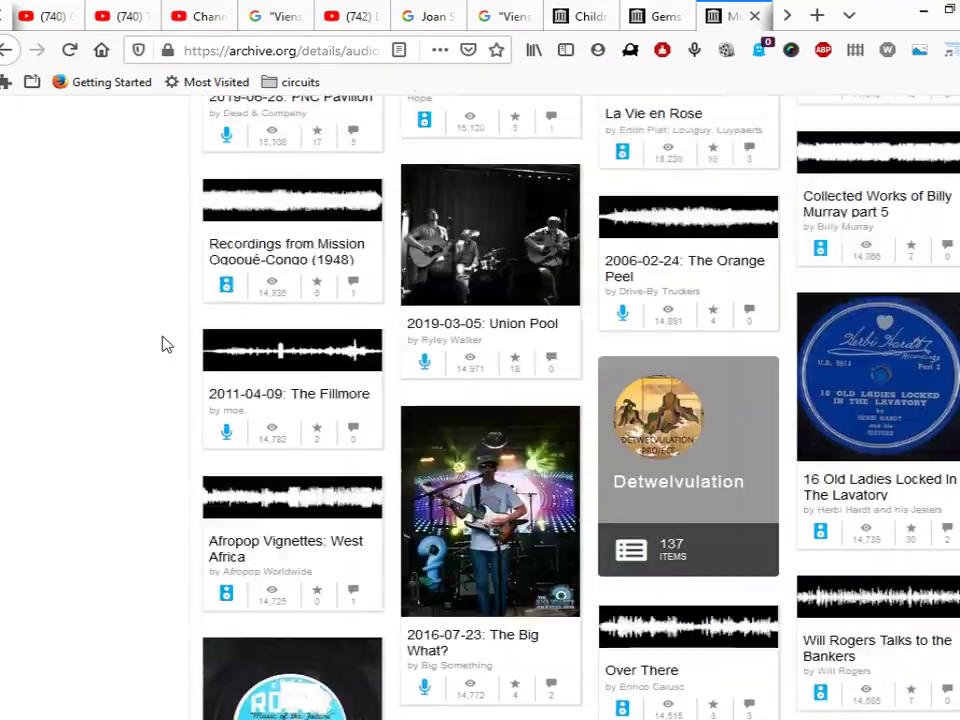
scroll(166, 344, "down", 20)
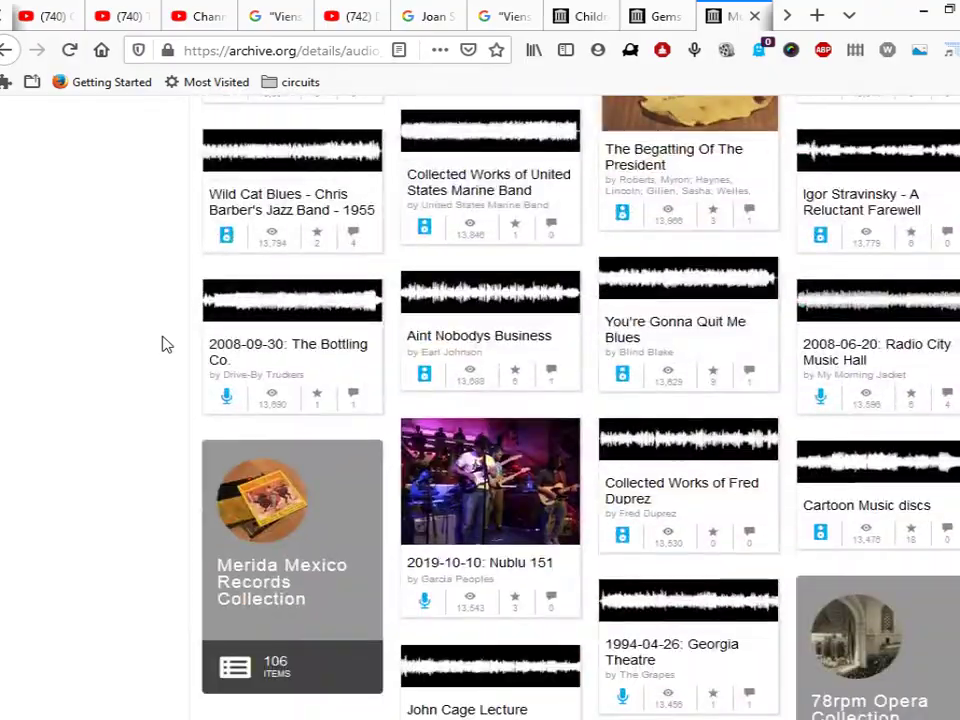
scroll(166, 344, "up", 1)
scroll(64, 270, "down", 6)
scroll(70, 275, "up", 2)
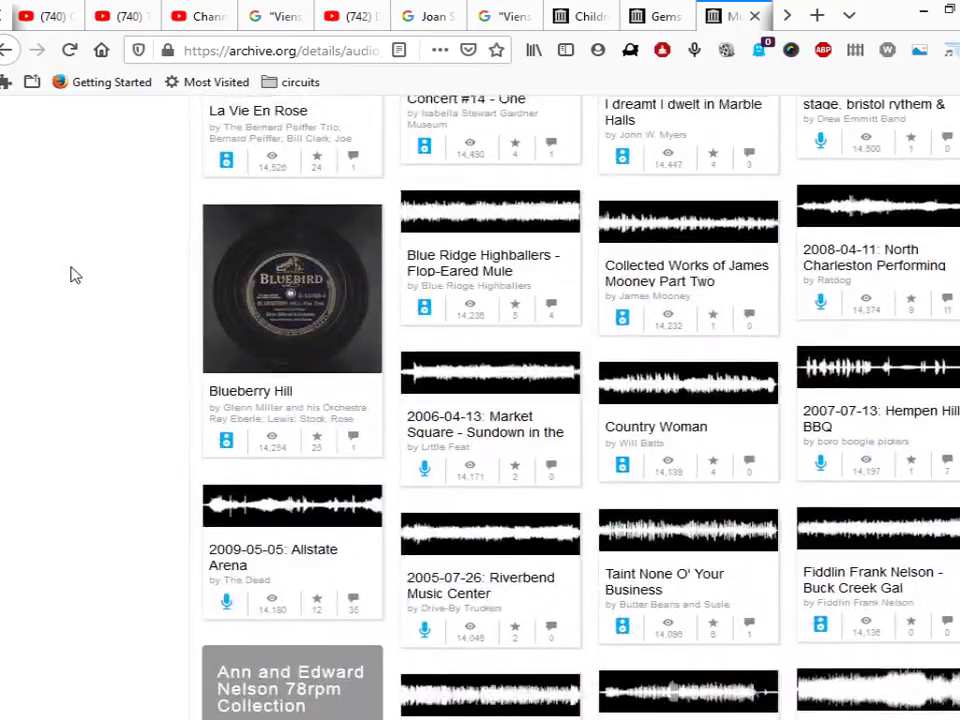
scroll(70, 275, "up", 4)
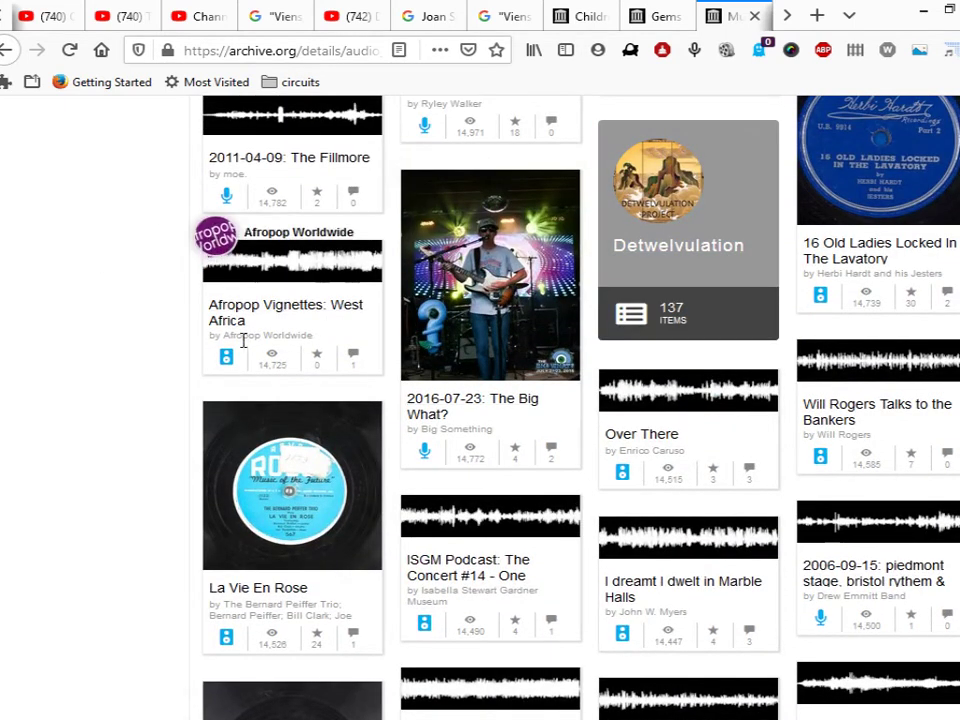
Step: View the open Internet Archive pages "Léo Delibes (Lakmé) - Dôme épais le jasmin (Flower Duet)" and "13 Leo Delibes Lakmé Flower Duet, 1882"
left_click(786, 16)
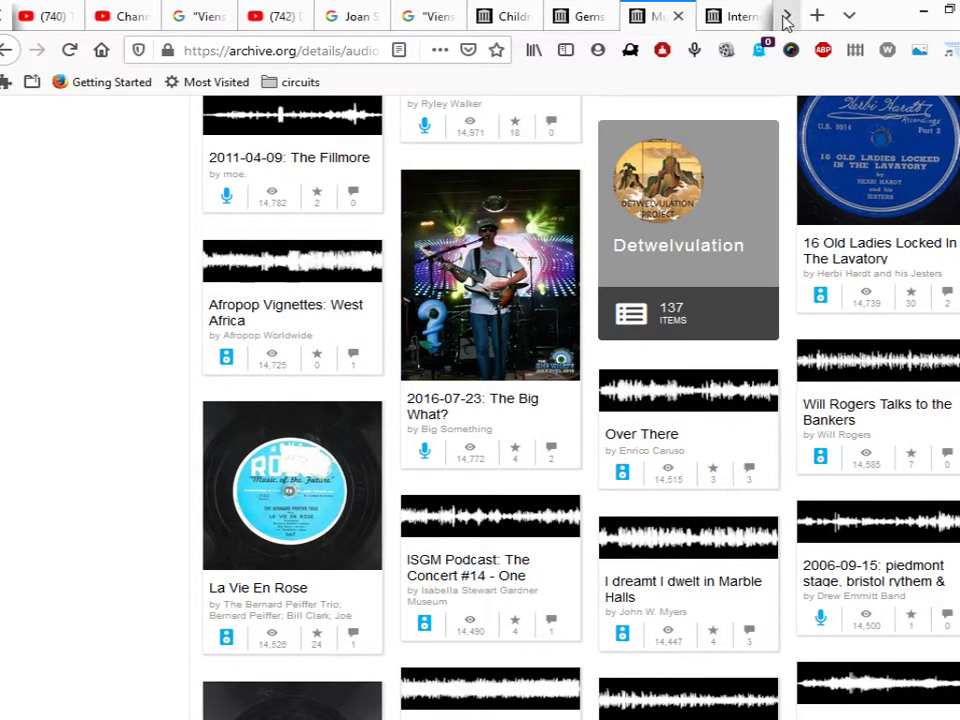
left_click(786, 16)
left_click(786, 16)
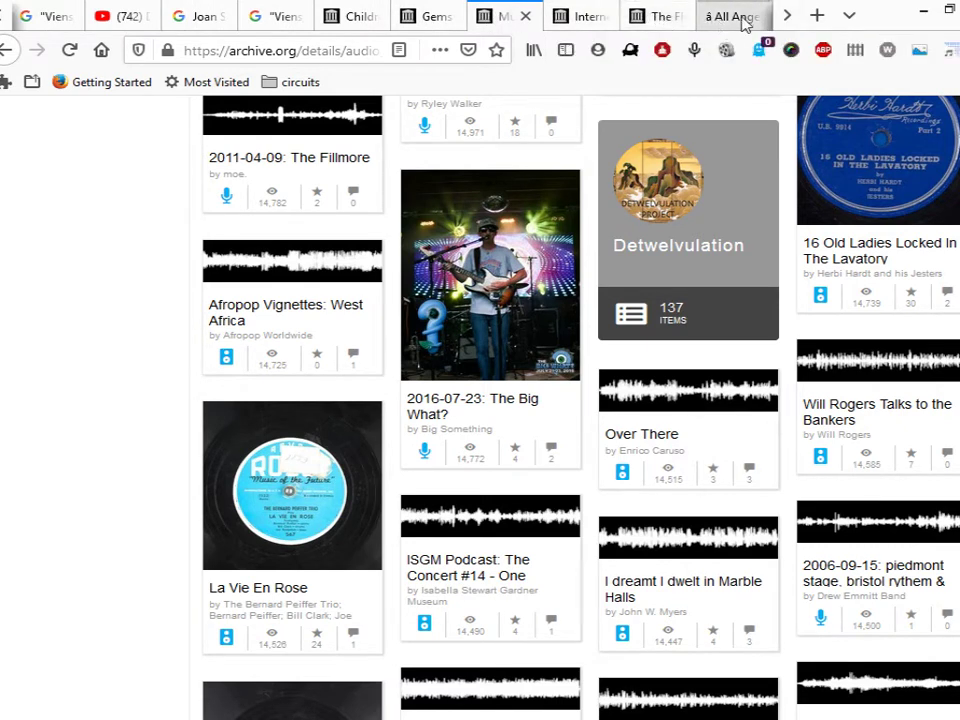
left_click(786, 16)
left_click(786, 16)
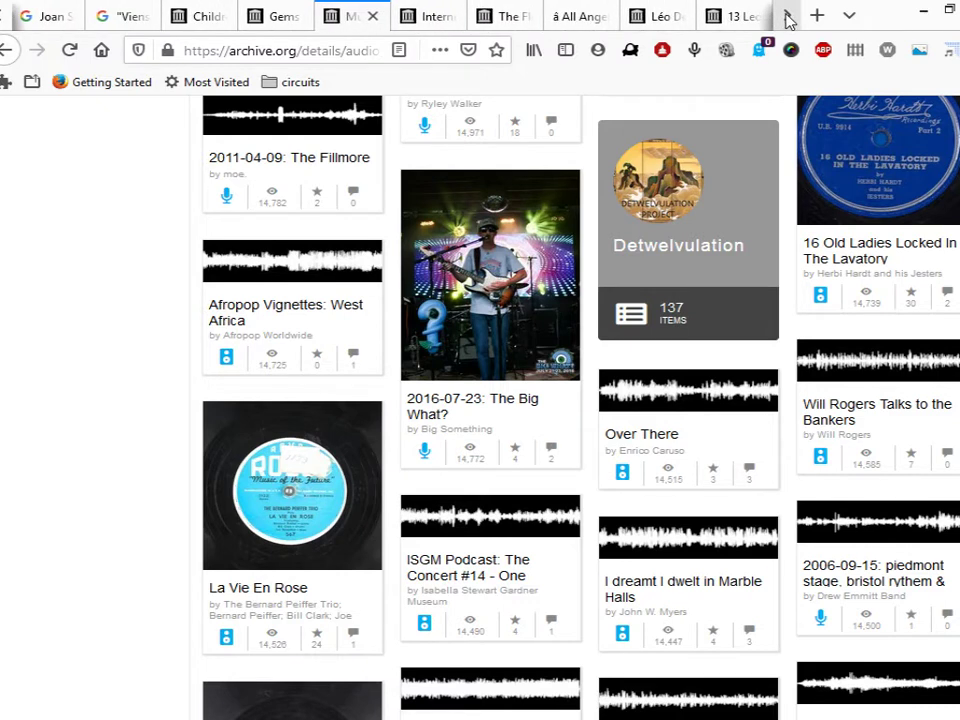
left_click(664, 18)
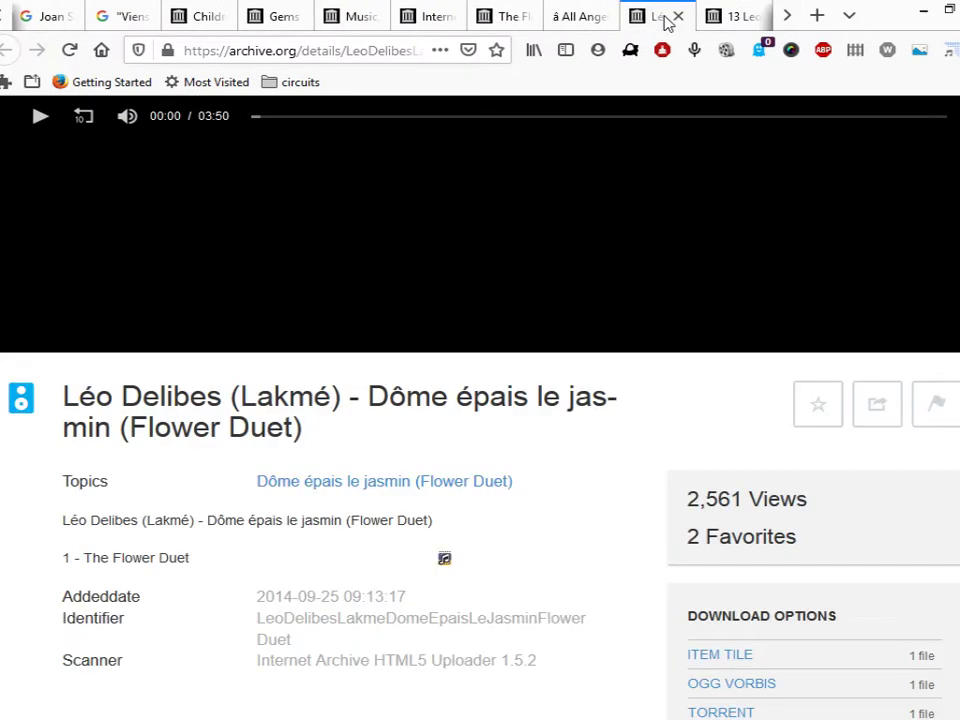
left_click(735, 18)
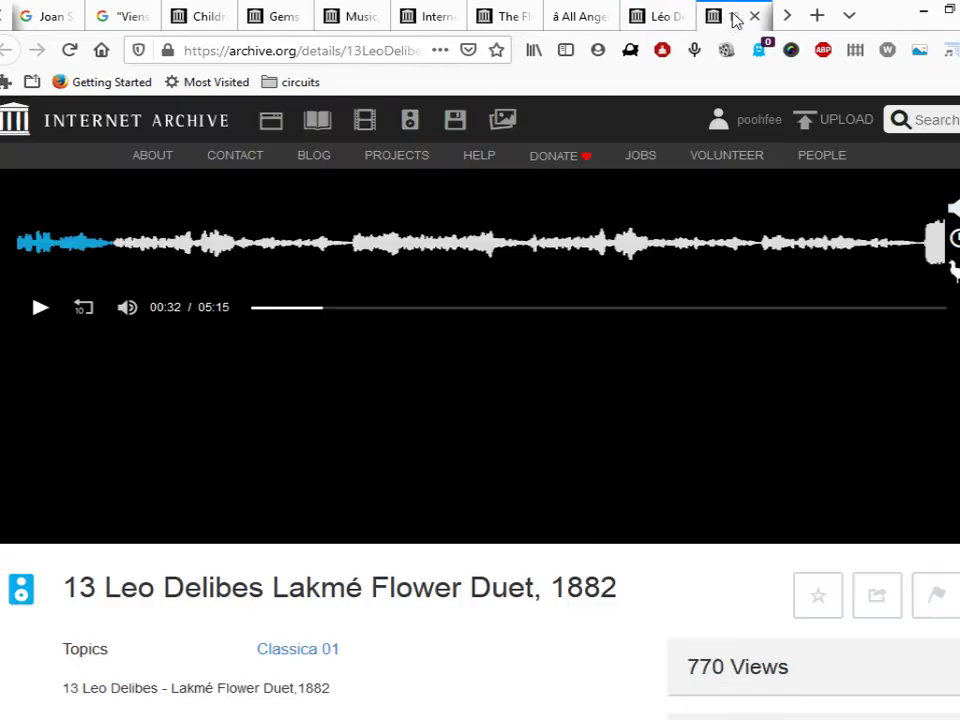
Step: Check the open Internet Archive audio collections page, then return to "13 Leo Delibes Lakmé Flower Duet, 1882" and examine its item details
left_click(790, 16)
left_click(786, 16)
left_click(787, 16)
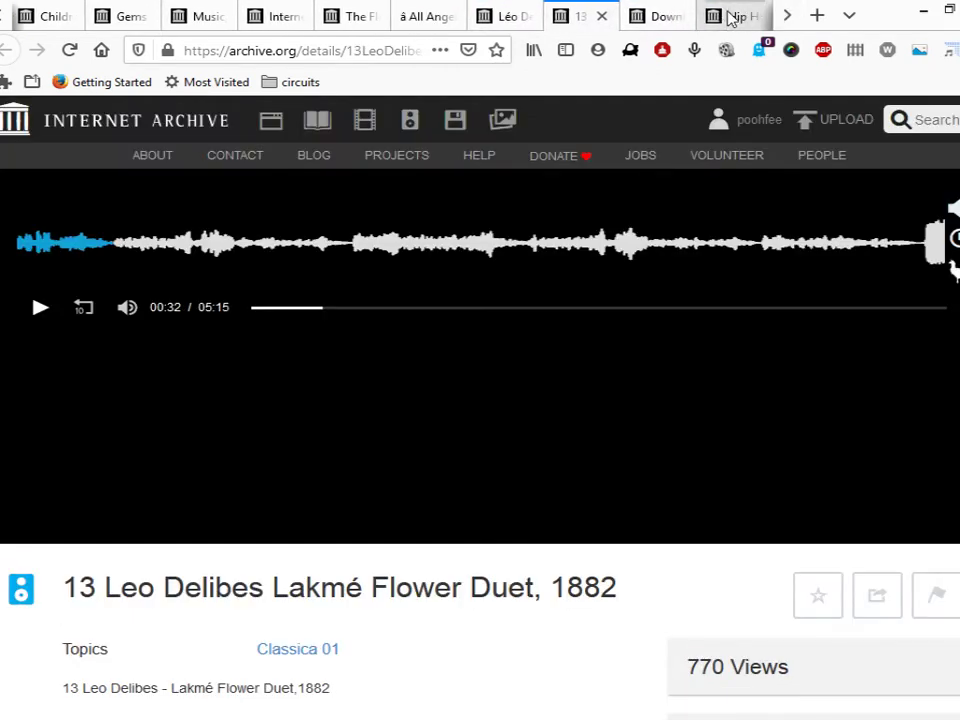
left_click(666, 19)
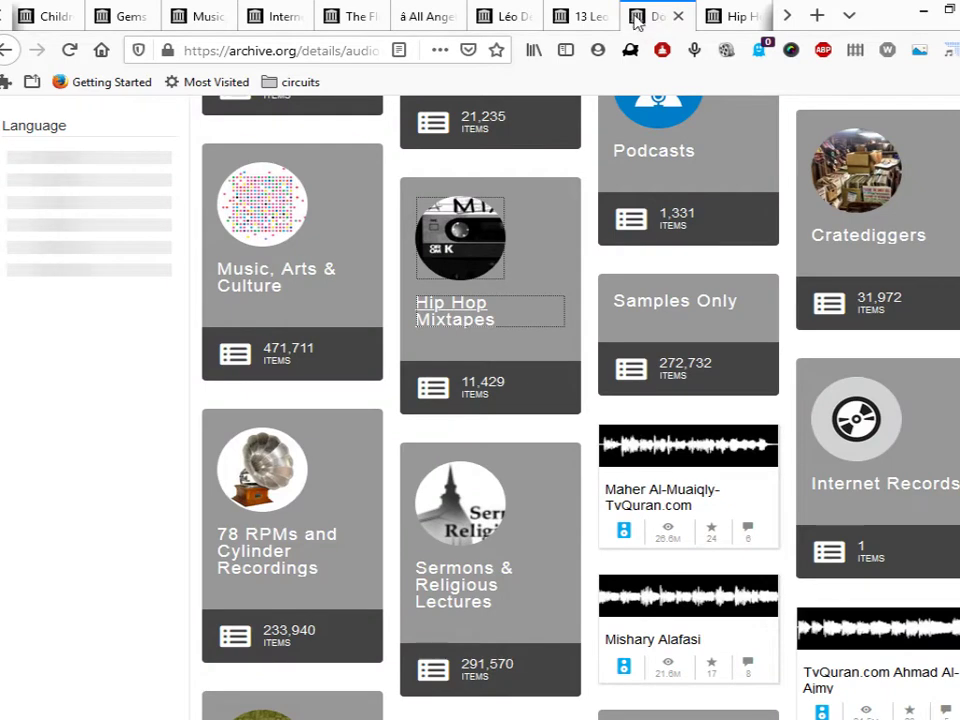
left_click(587, 18)
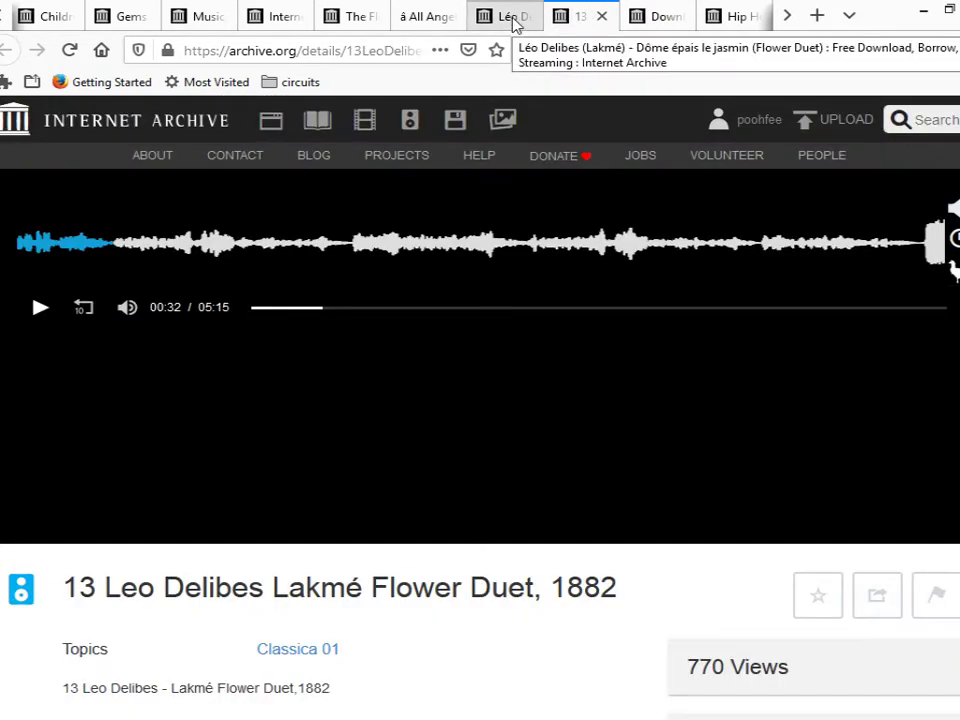
scroll(424, 666, "down", 1)
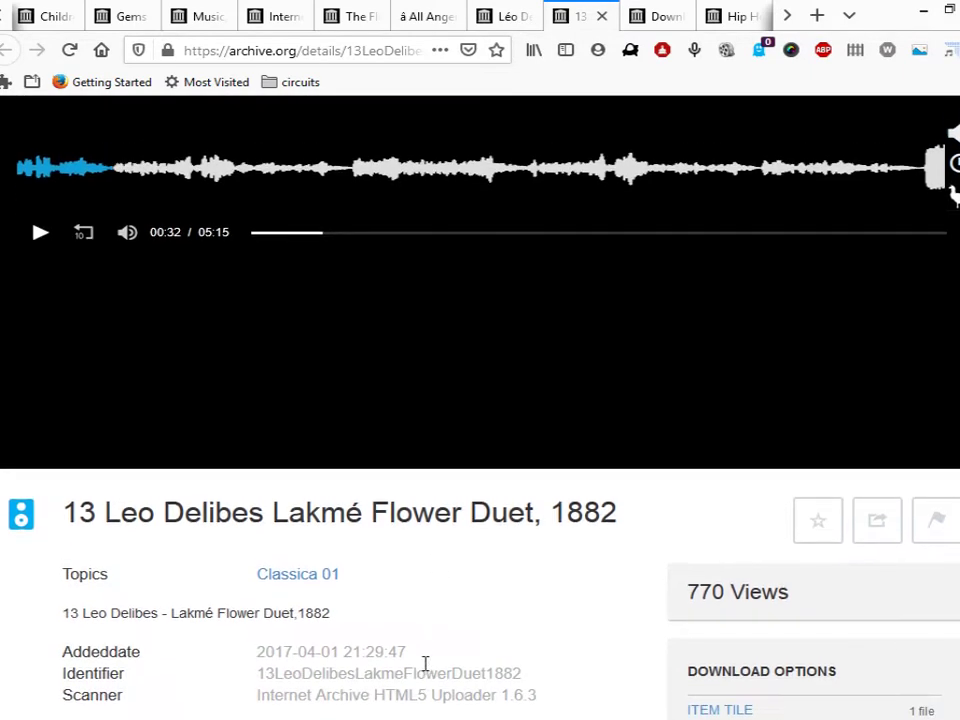
scroll(424, 666, "up", 1)
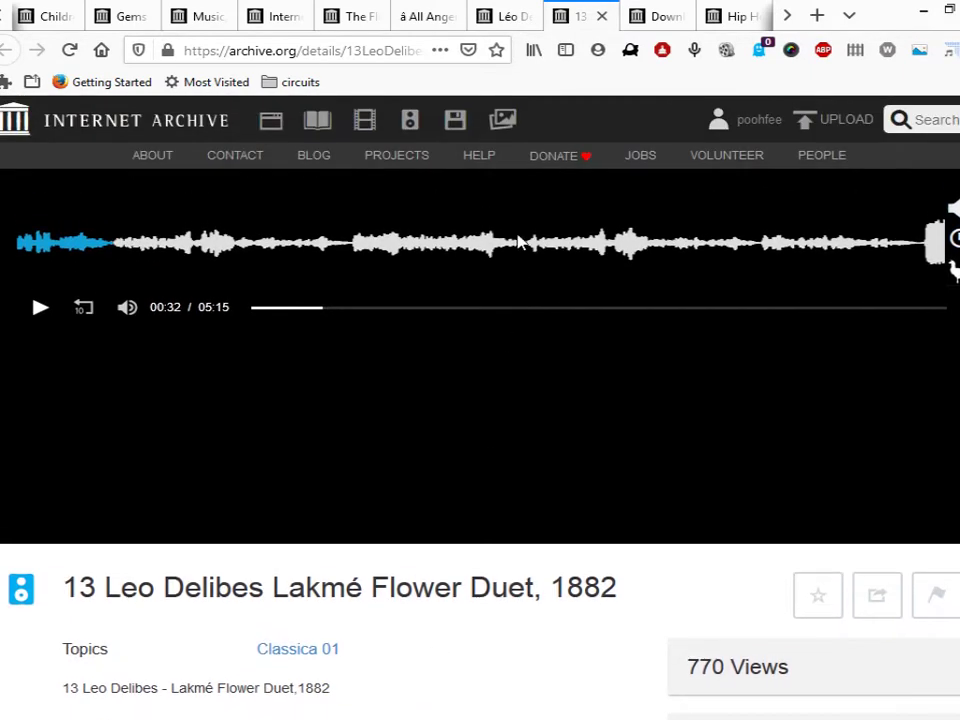
Step: Search the Internet Archive metadata for "flower duet" and look through the results for recordings of the piece
left_click(925, 118)
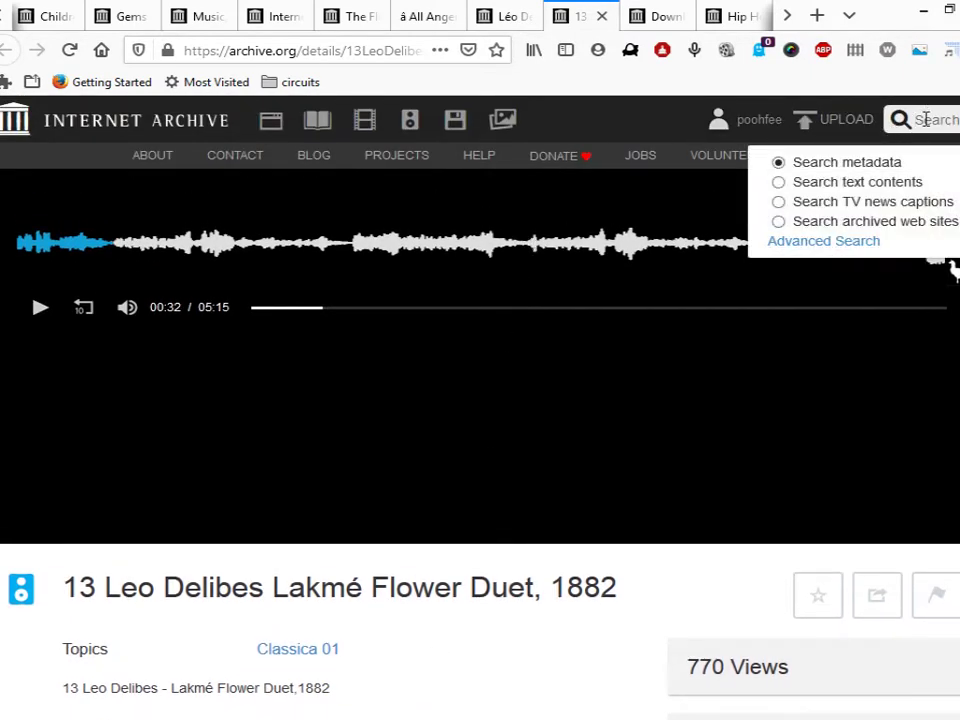
type("flower d")
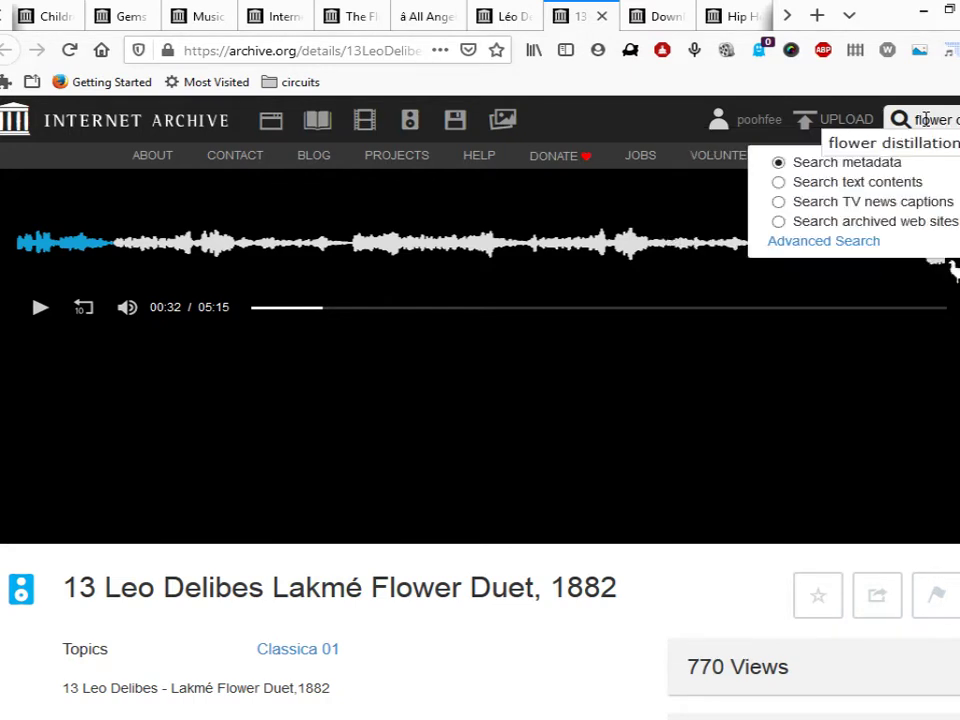
type("uet")
key("Return")
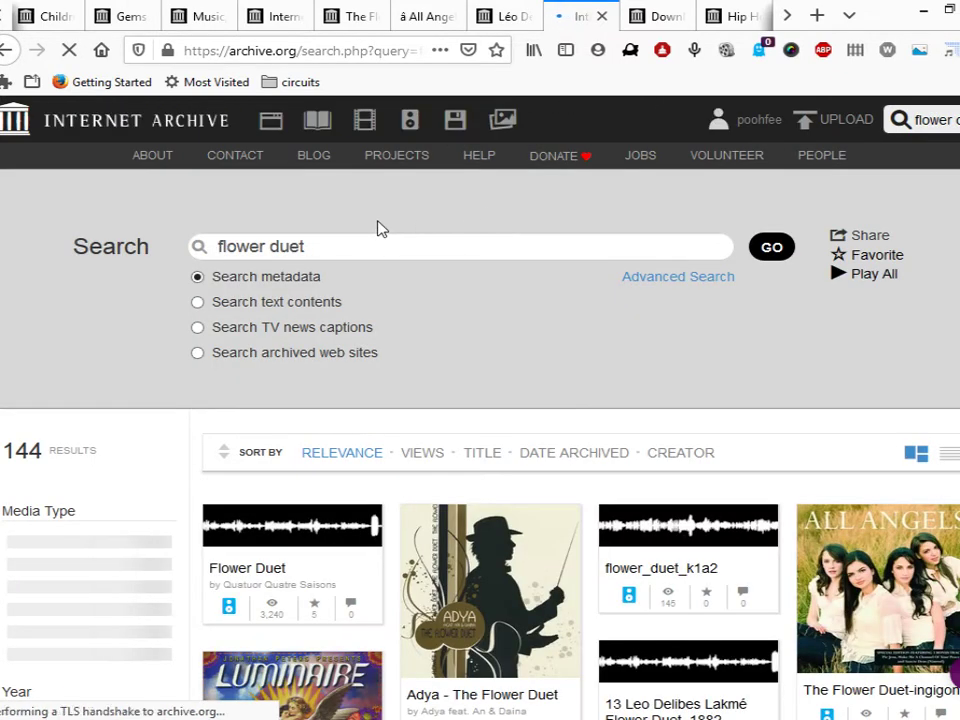
scroll(415, 396, "down", 1)
scroll(415, 396, "down", 3)
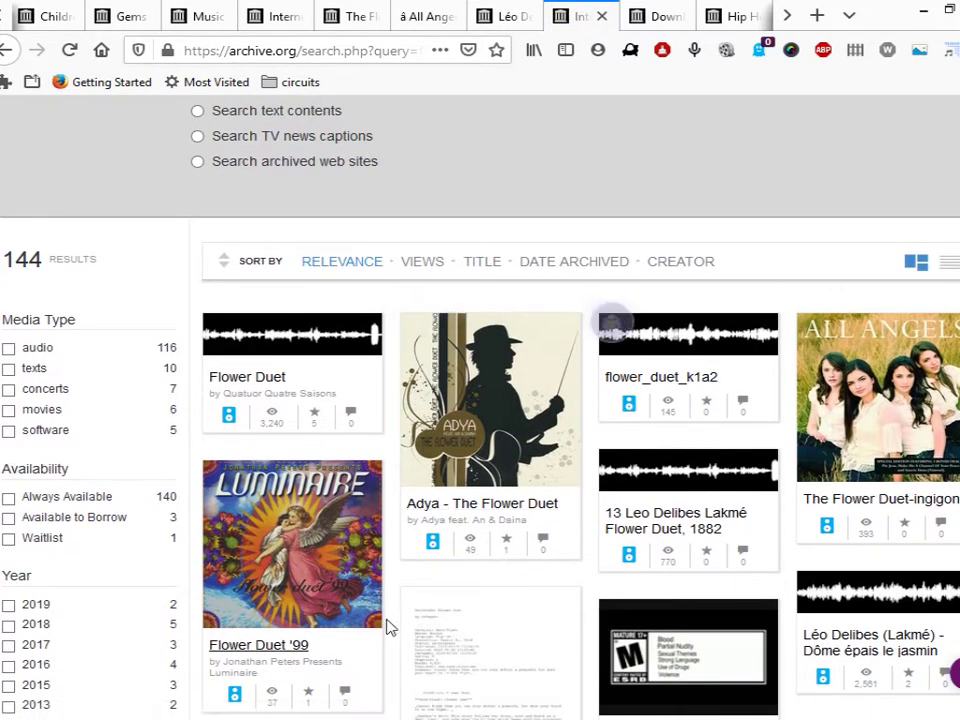
scroll(620, 463, "down", 1)
scroll(634, 458, "down", 5)
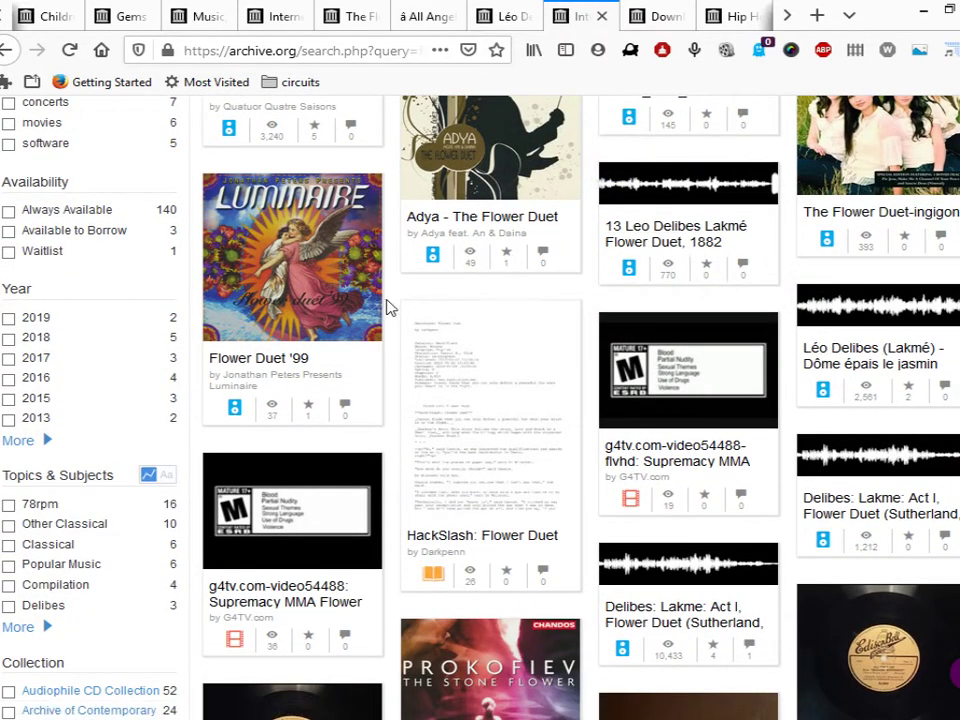
scroll(388, 310, "down", 2)
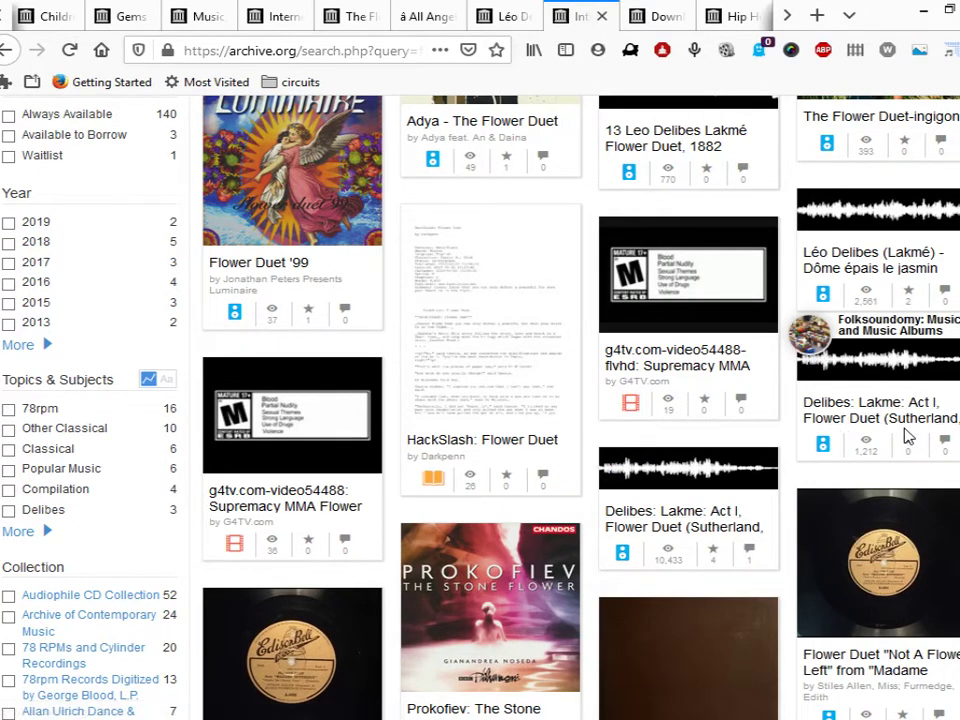
scroll(907, 437, "down", 5)
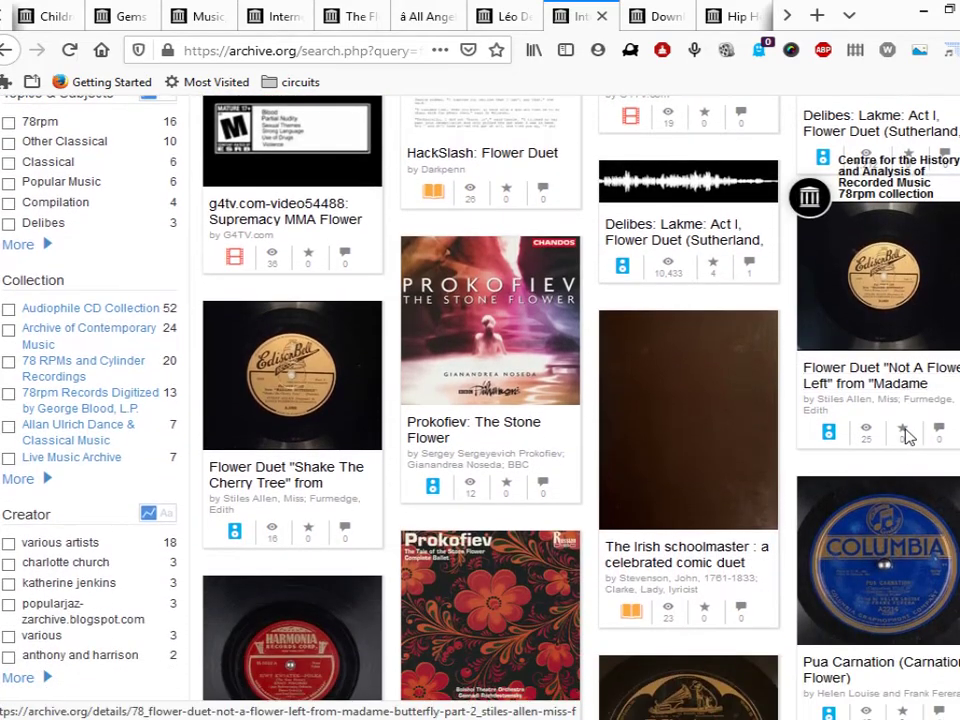
Step: Look through the remaining "flower duet" results and open "13 Leo Delibes Lakmé Flower Duet, 1882" in a new tab
scroll(907, 437, "down", 1)
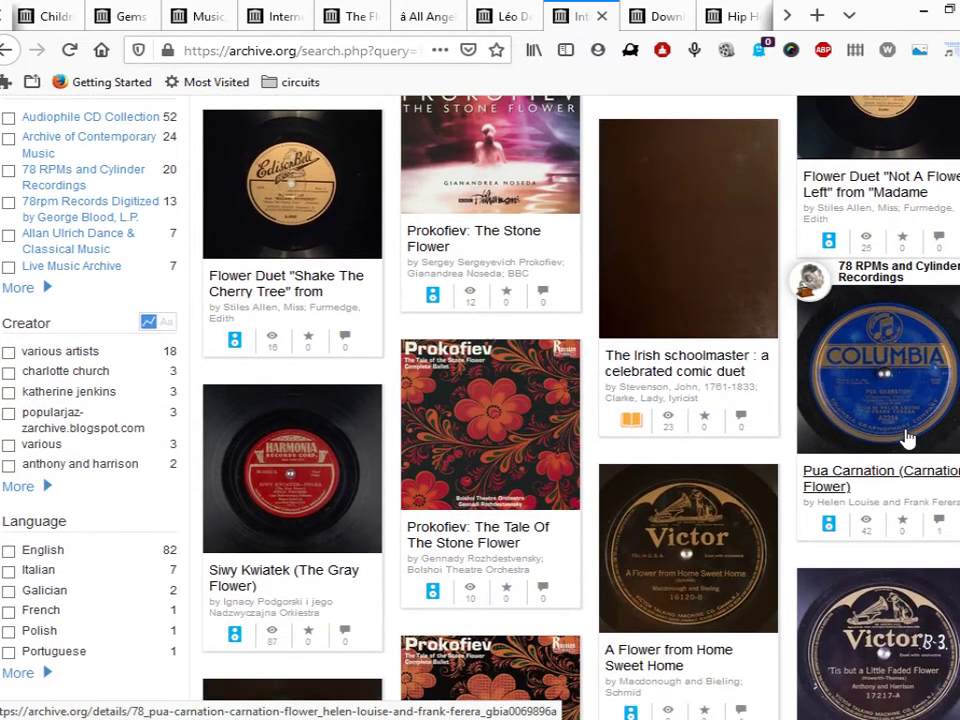
scroll(907, 437, "down", 2)
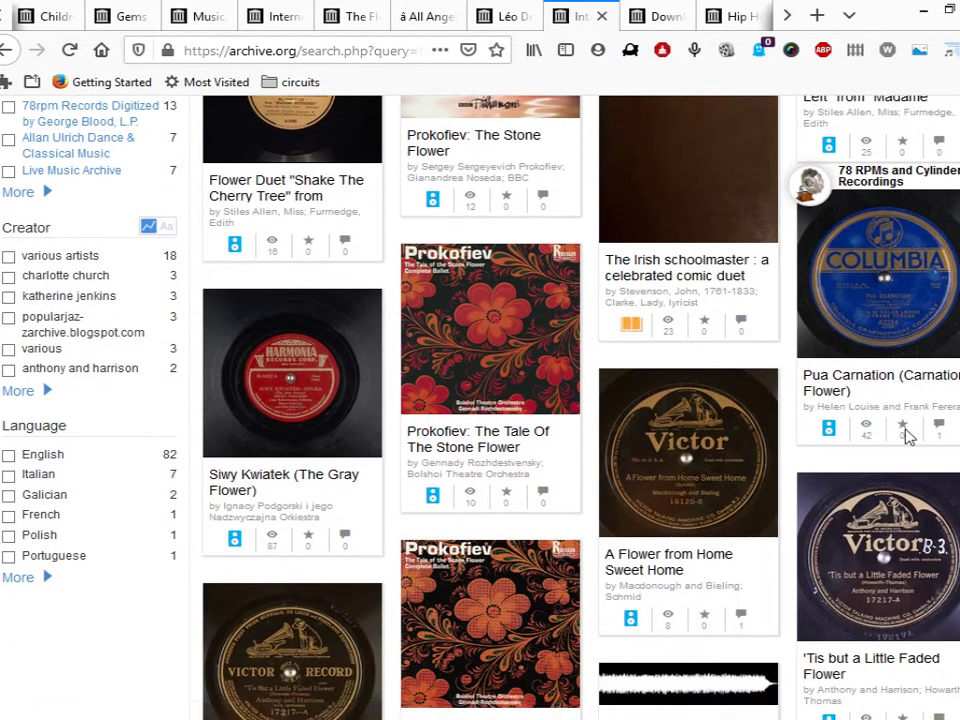
scroll(907, 437, "down", 2)
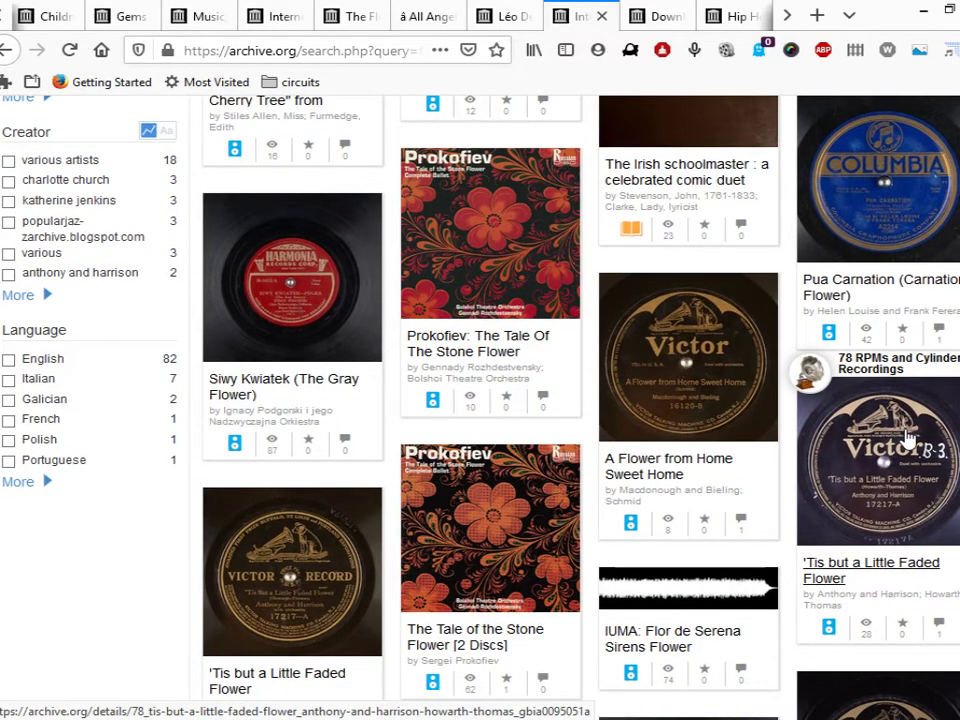
scroll(907, 437, "up", 12)
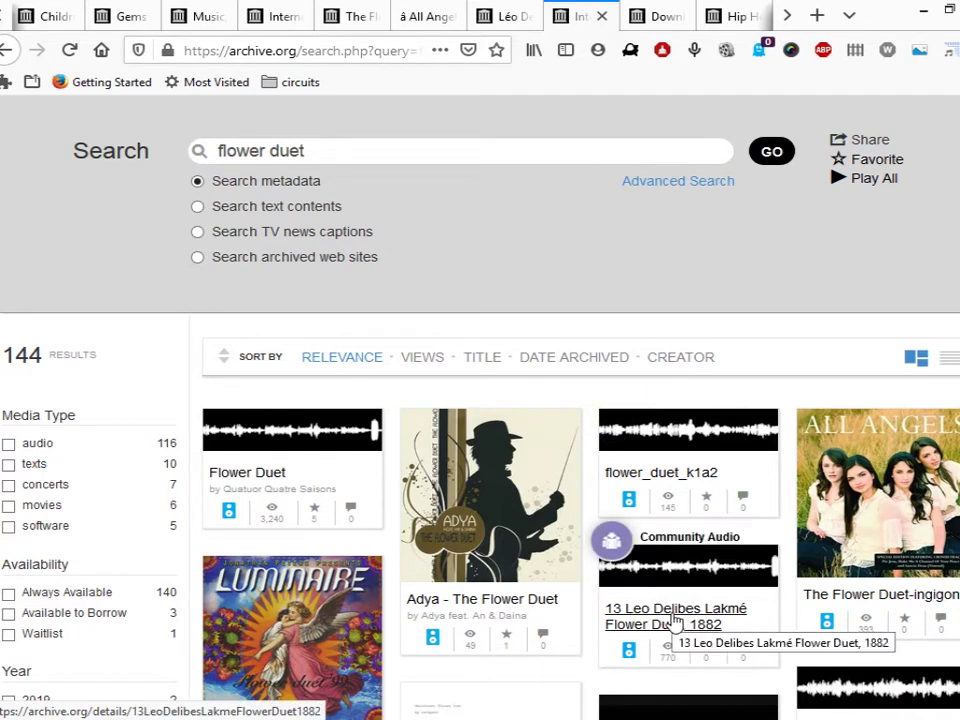
right_click(674, 621)
left_click(733, 354)
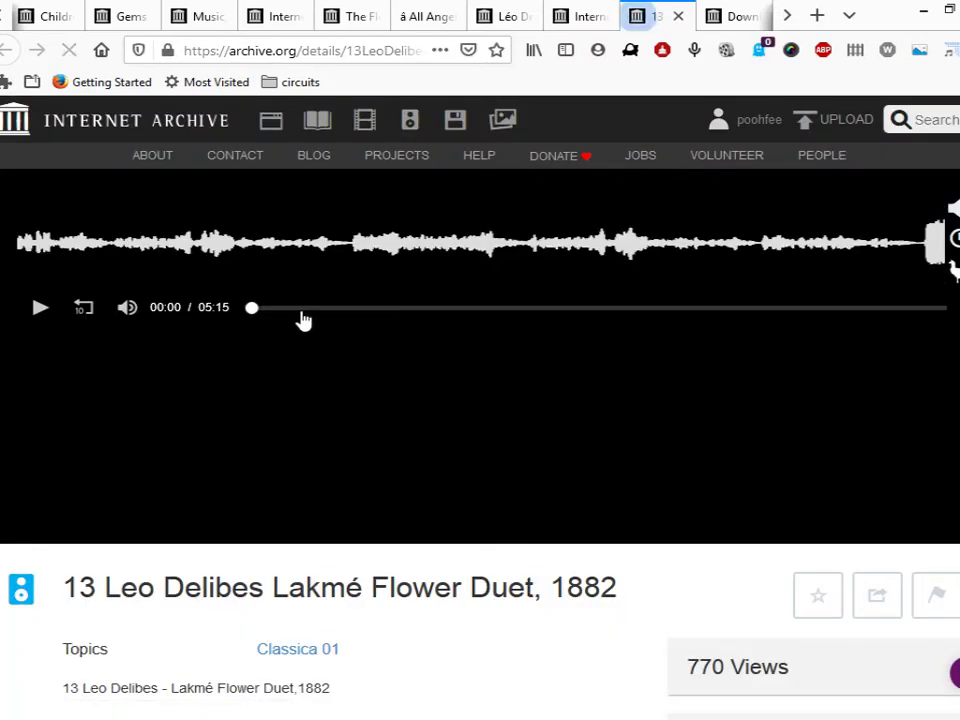
Step: Play "13 Leo Delibes Lakmé Flower Duet, 1882", sample it at several points through to near the end, and pause it
left_click(48, 308)
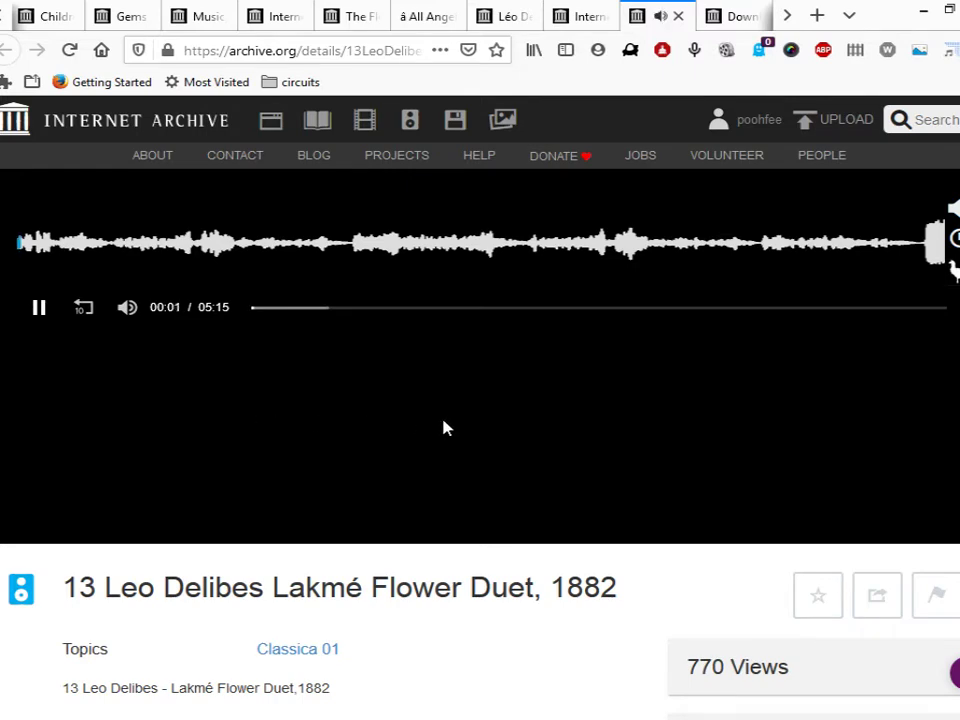
scroll(516, 585, "down", 2)
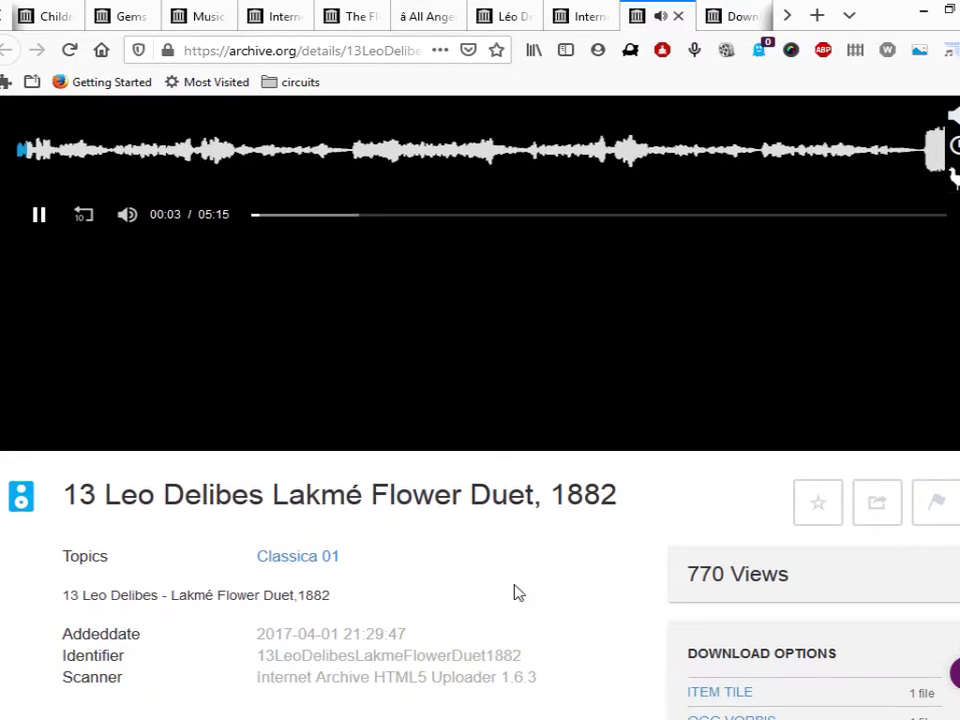
scroll(516, 593, "up", 2)
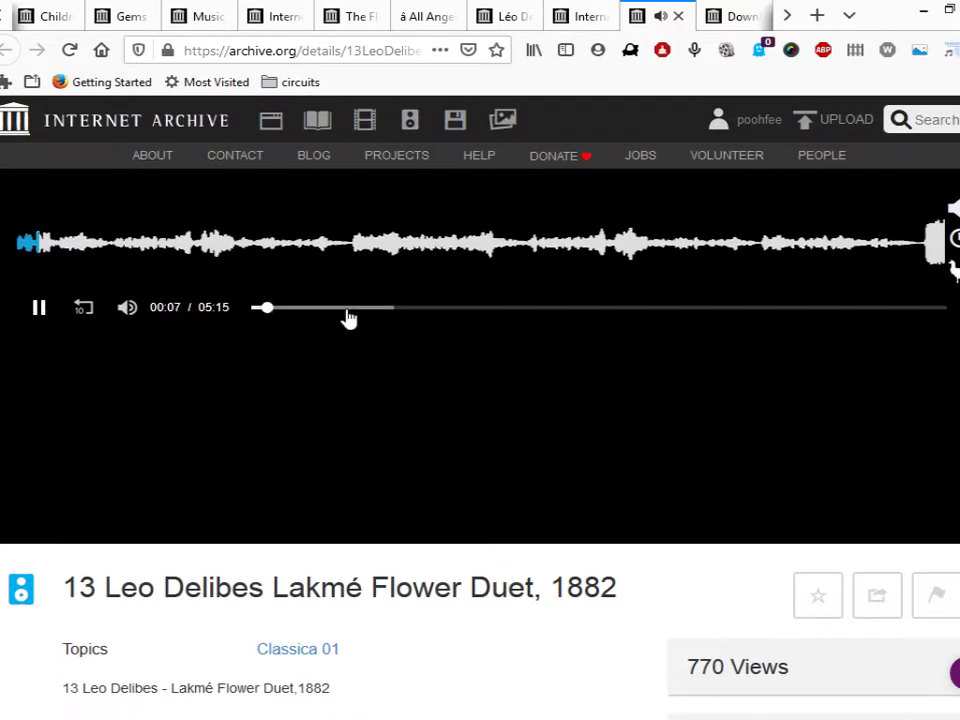
left_click(396, 312)
left_click(488, 312)
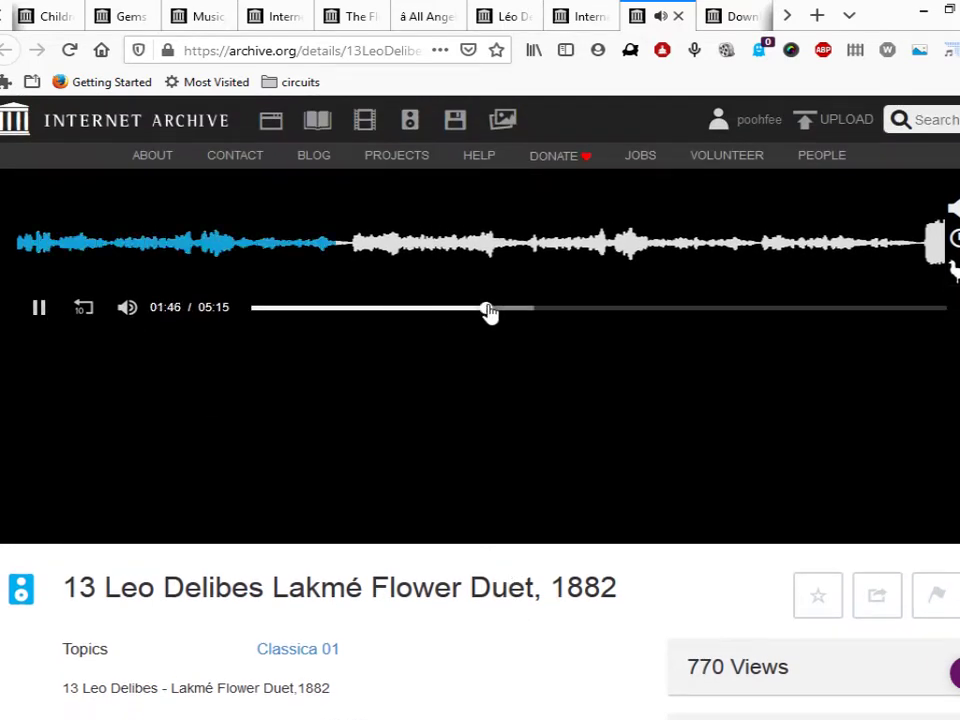
left_click(602, 312)
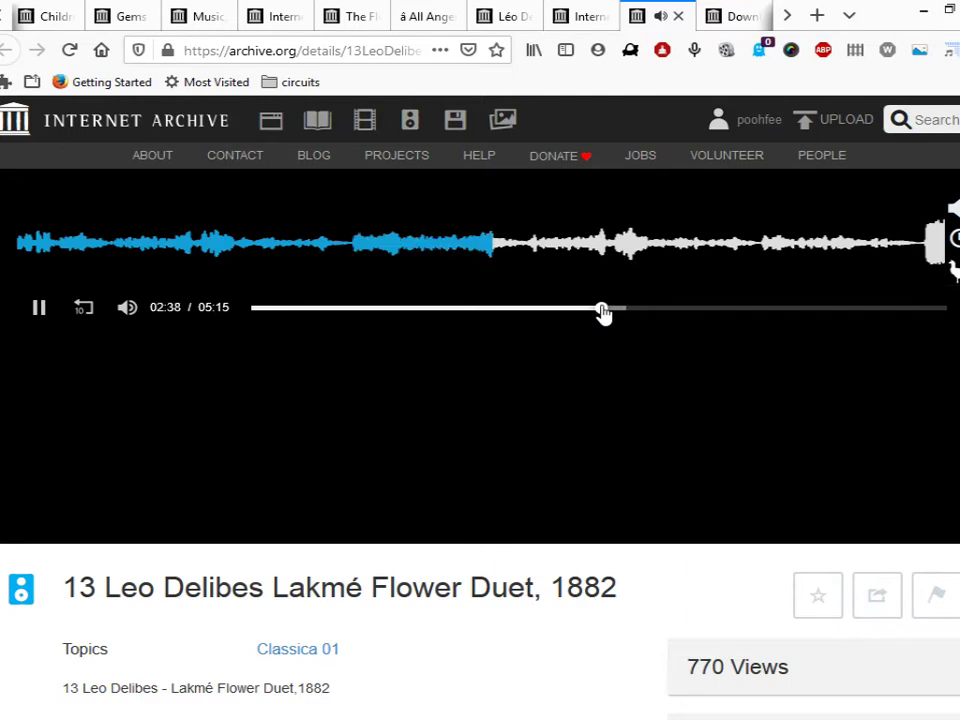
left_click(733, 312)
left_click(844, 312)
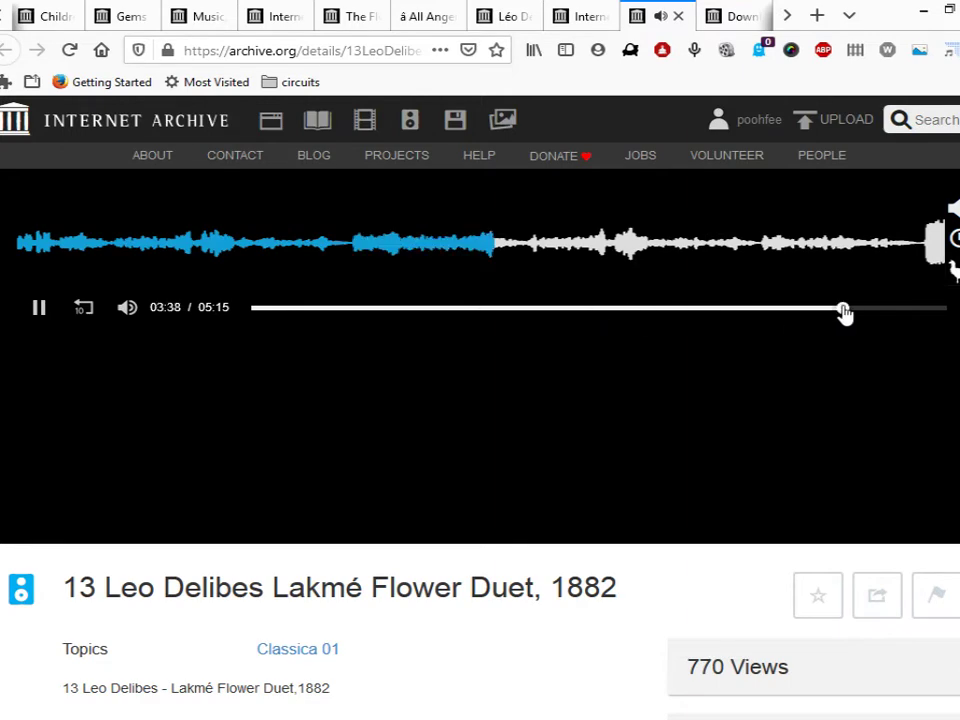
left_click(41, 309)
Step: Examine the description, date added, reviews and download options of "13 Leo Delibes Lakmé Flower Duet, 1882"
scroll(471, 632, "down", 1)
scroll(471, 632, "down", 1)
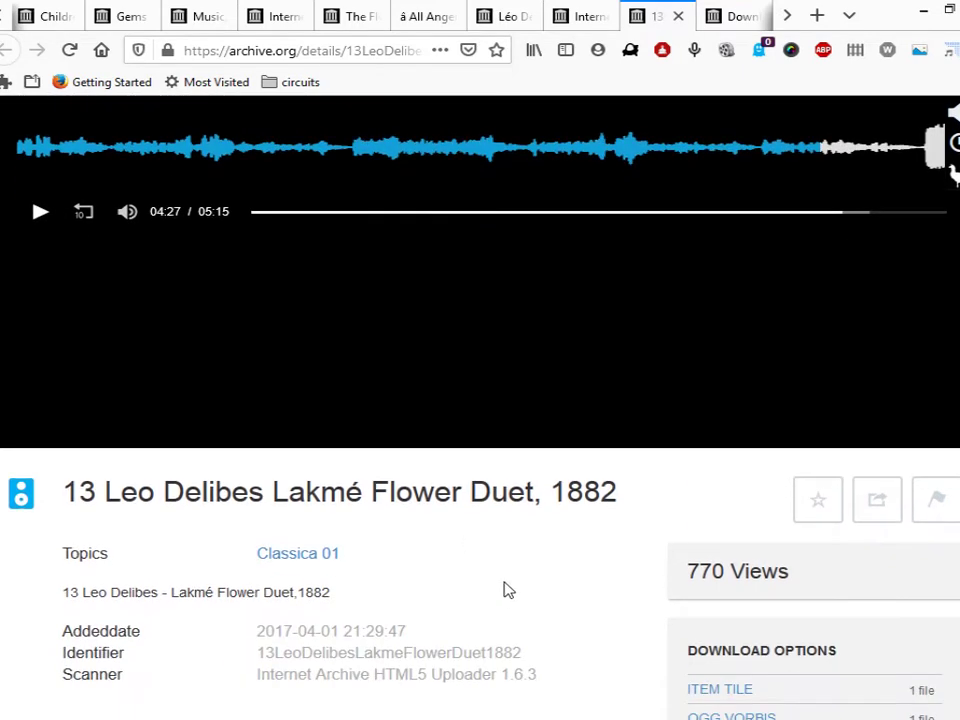
scroll(508, 590, "down", 3)
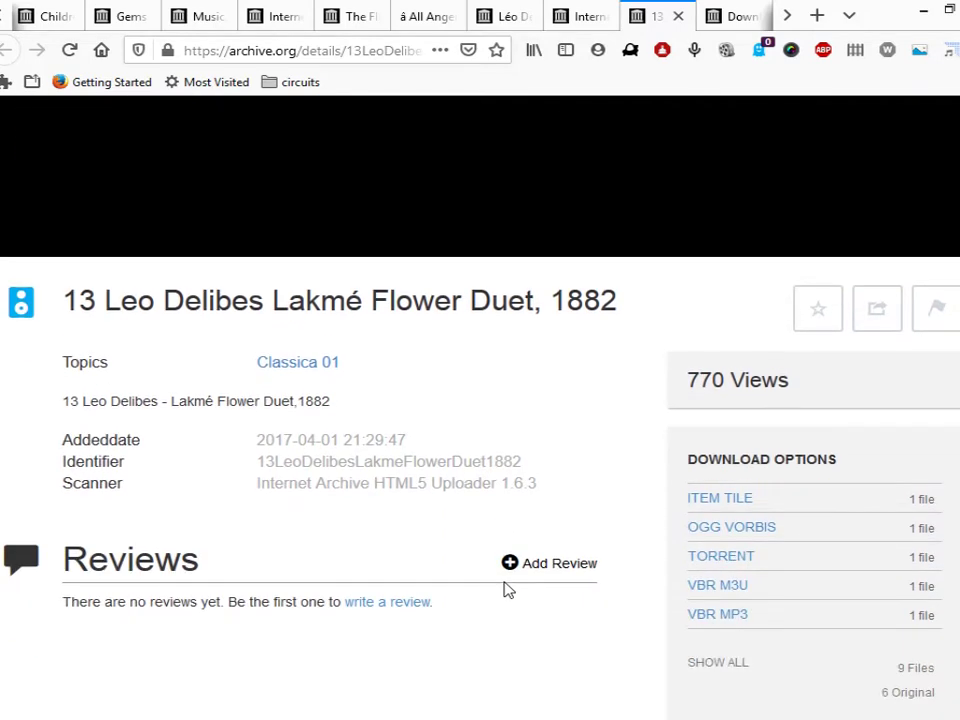
scroll(508, 586, "up", 5)
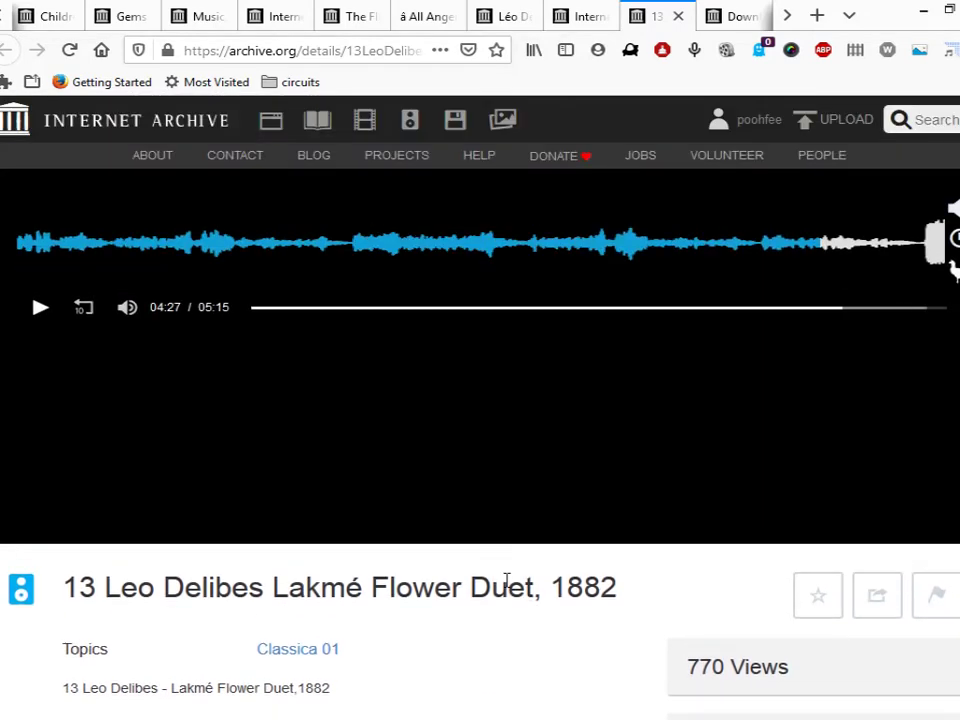
scroll(506, 578, "down", 2)
scroll(506, 575, "up", 2)
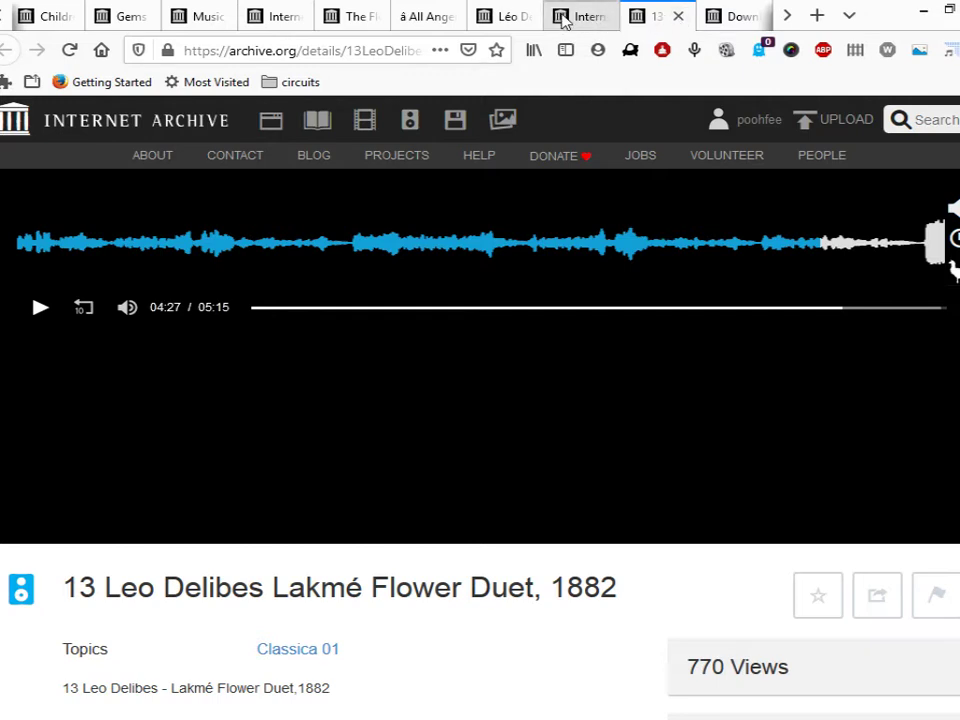
Step: Check the open page "Léo Delibes (Lakmé) - Dôme épais le jasmin (Flower Duet)", then go from it to the Internet Archive home page
left_click(507, 18)
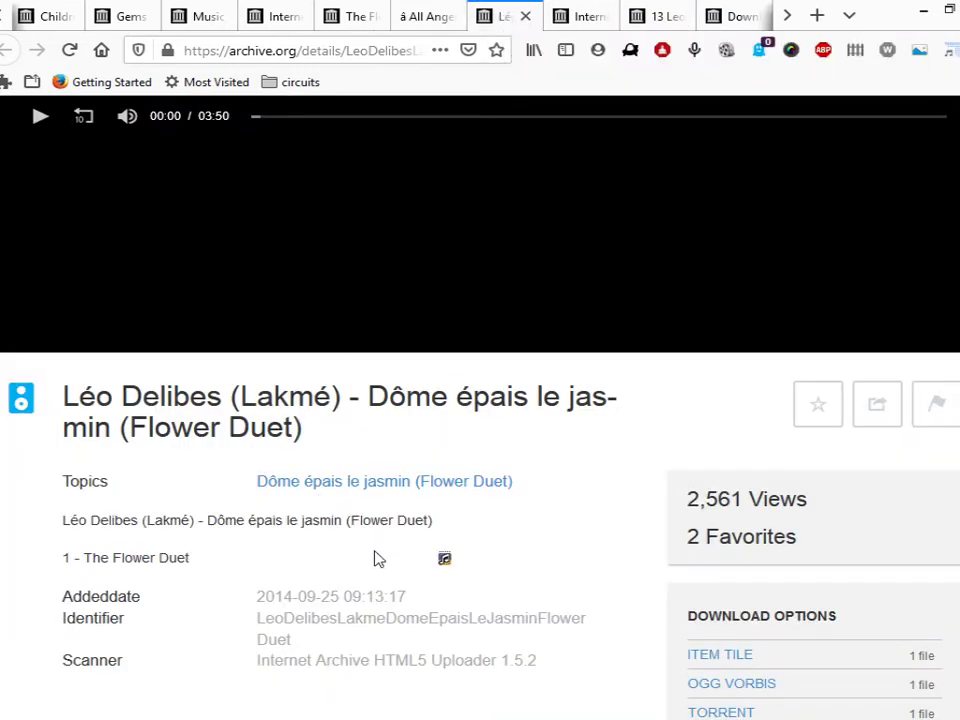
left_click(445, 562)
scroll(200, 385, "up", 2)
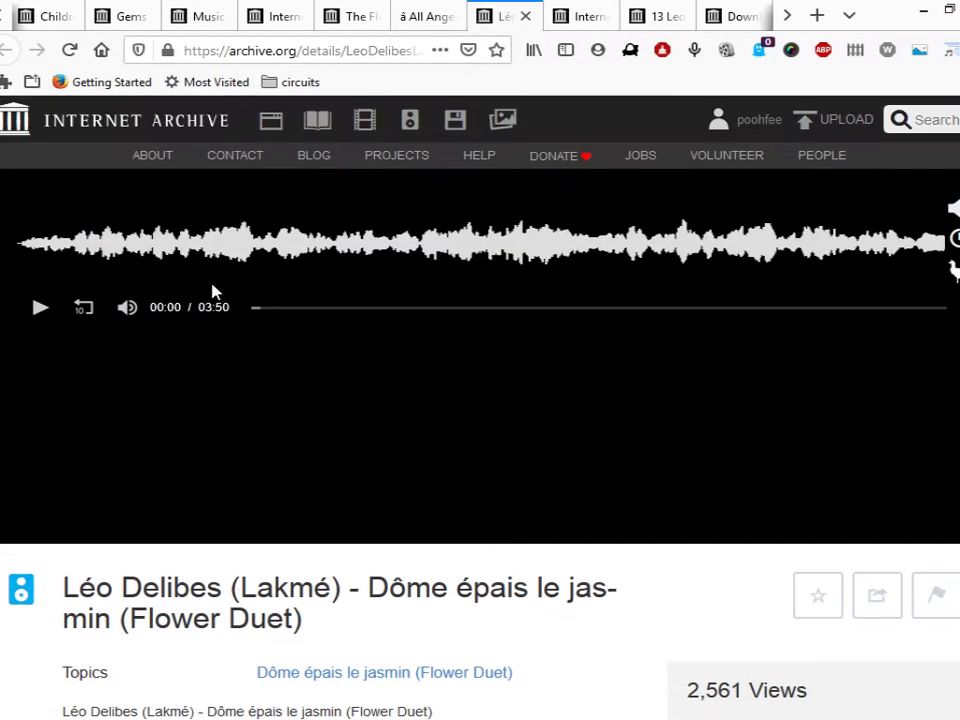
left_click(112, 120)
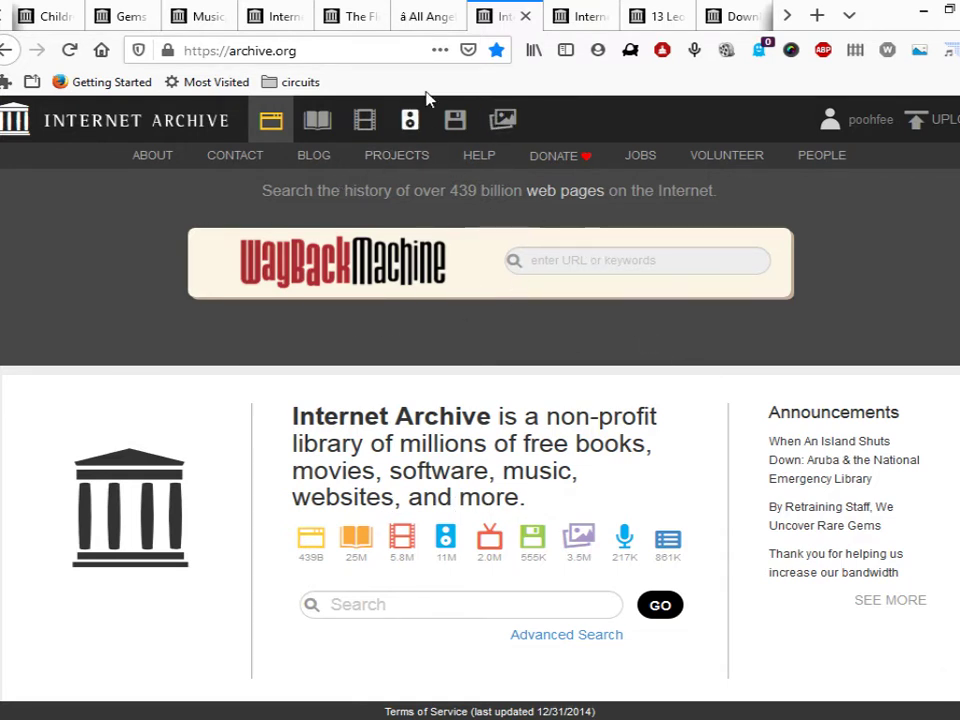
Step: From the "flower duet" results, open "Delibes: Lakme: Act I, Flower Duet (Sutherland, Berbie)" in a new tab and listen to its opening seconds
left_click(658, 17)
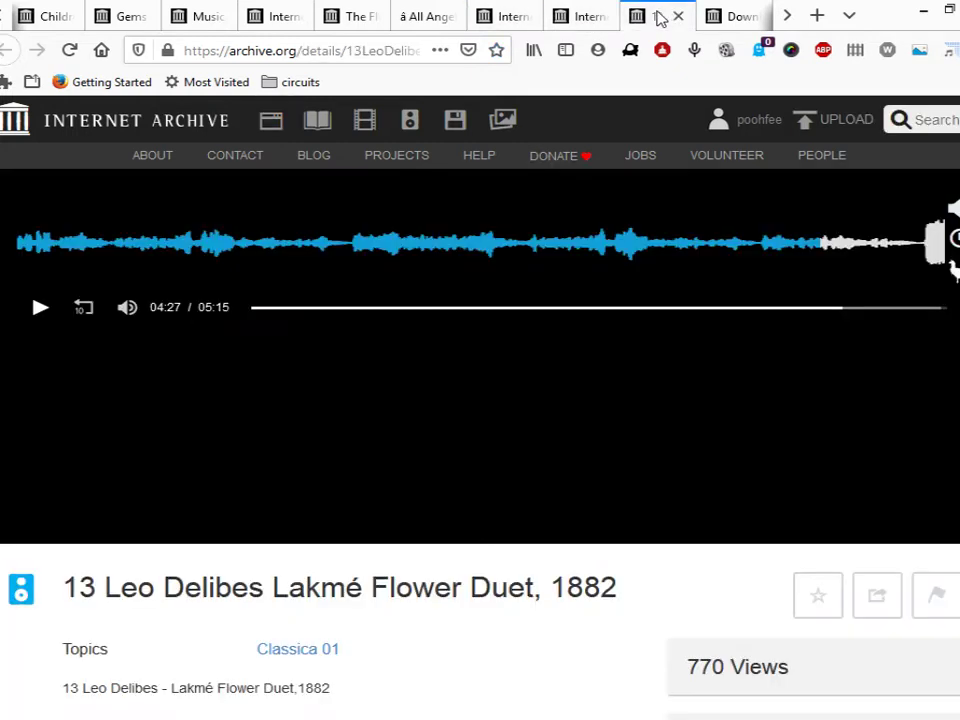
left_click(607, 18)
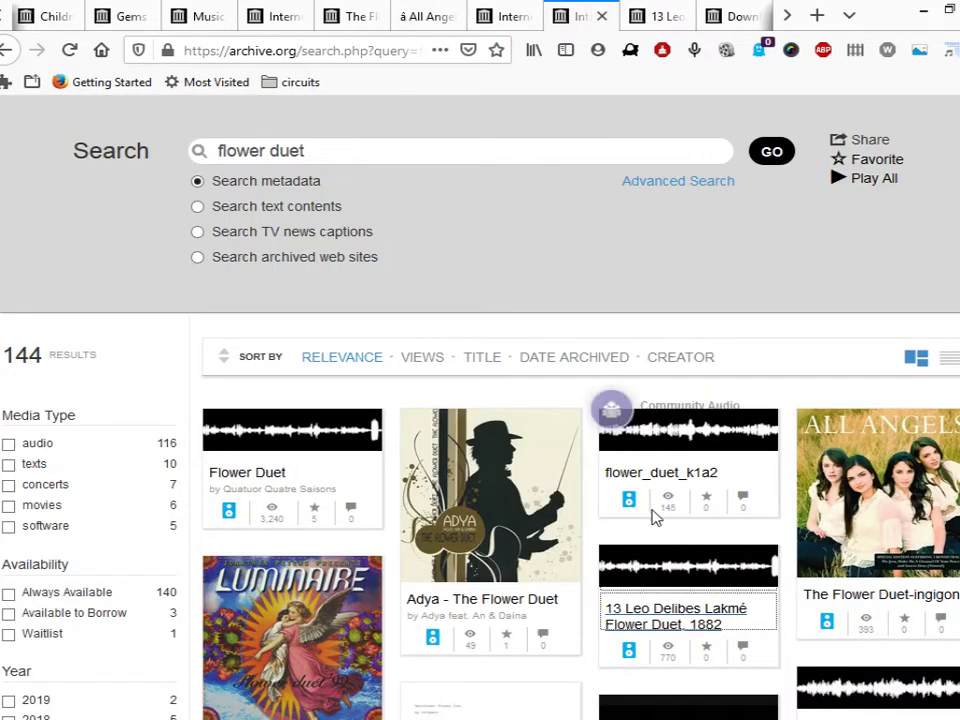
scroll(478, 535, "down", 2)
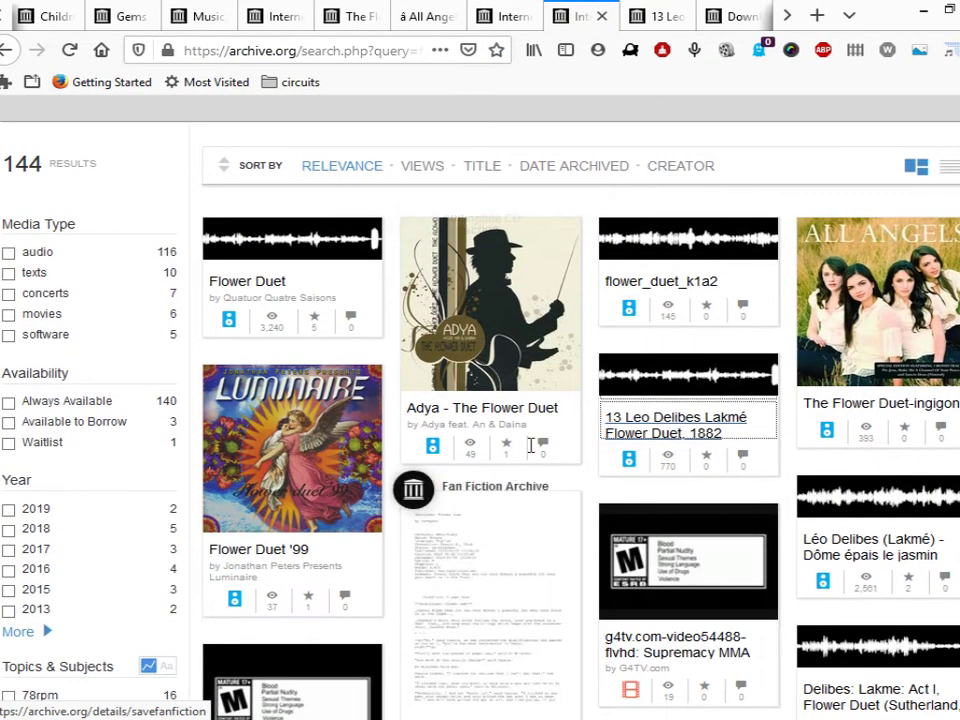
scroll(587, 446, "down", 1)
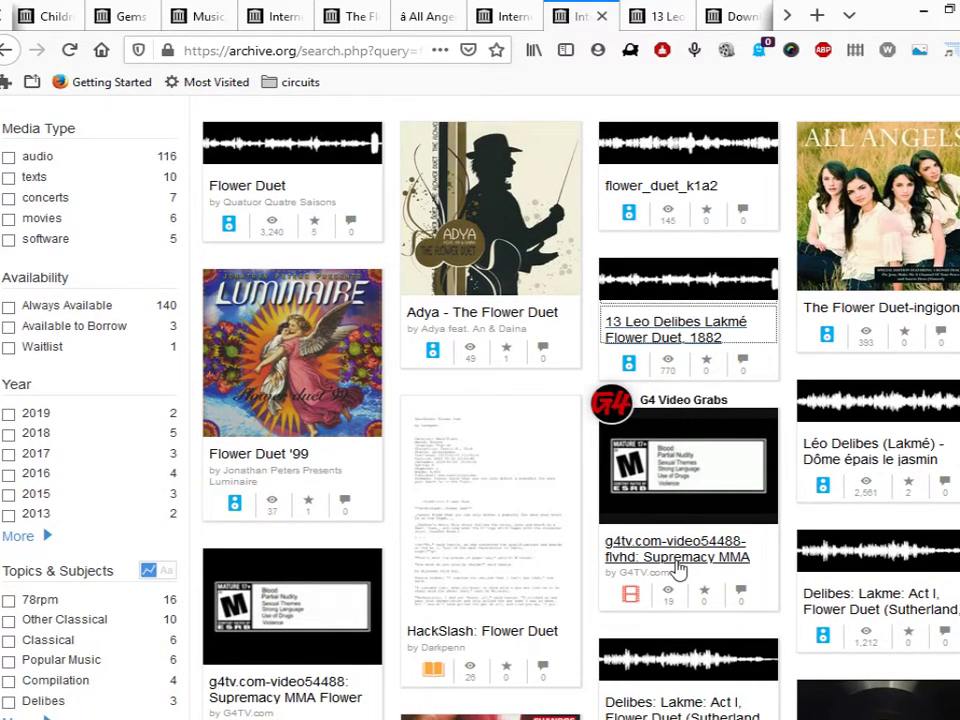
scroll(677, 569, "down", 1)
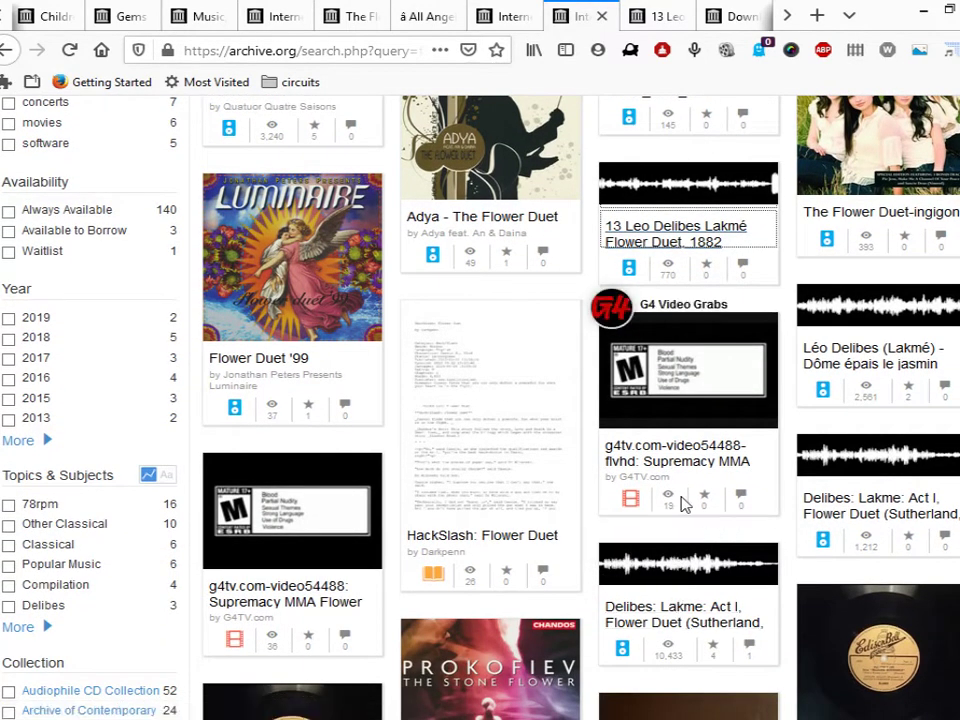
scroll(679, 520, "down", 1)
right_click(667, 536)
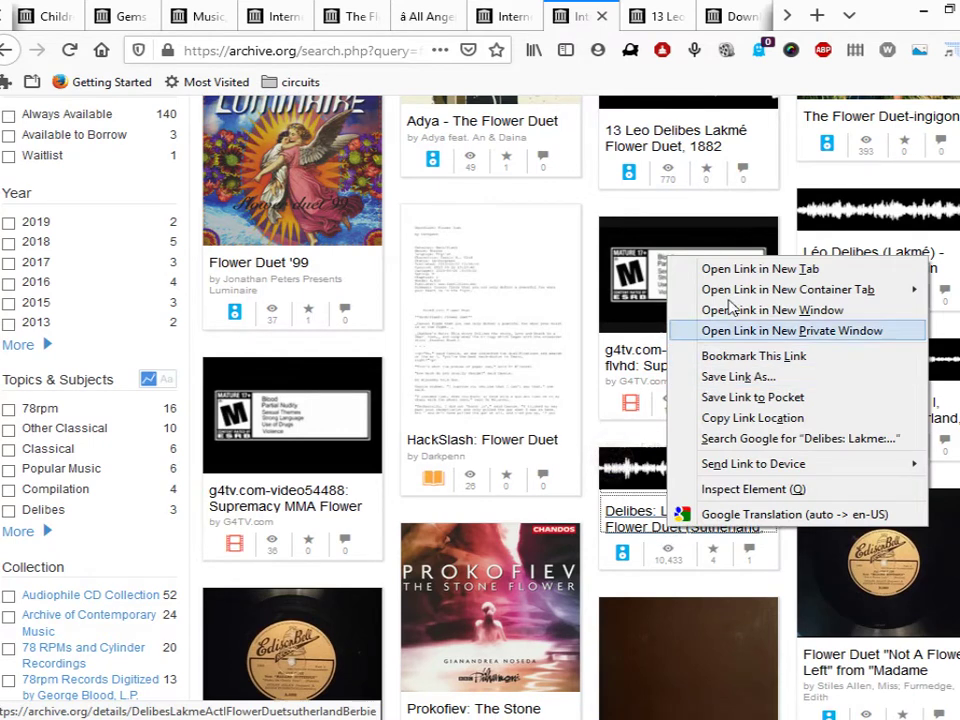
left_click(741, 270)
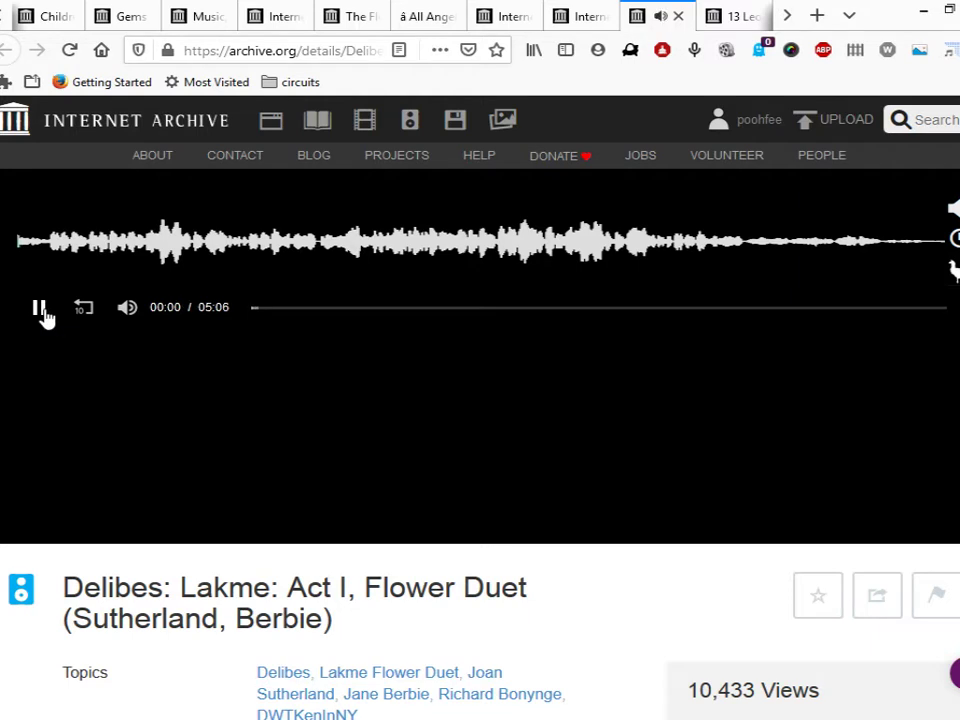
left_click(40, 309)
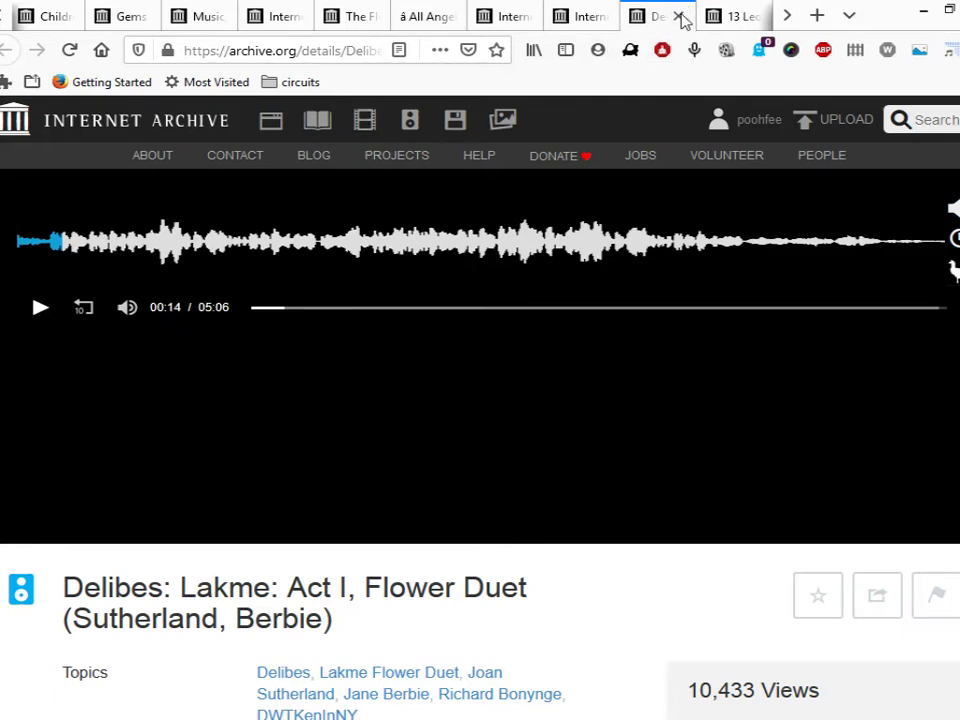
Step: In the open Google page for the claimed recording, search for "flower duet vocals copyright free download" instead
left_click(3, 14)
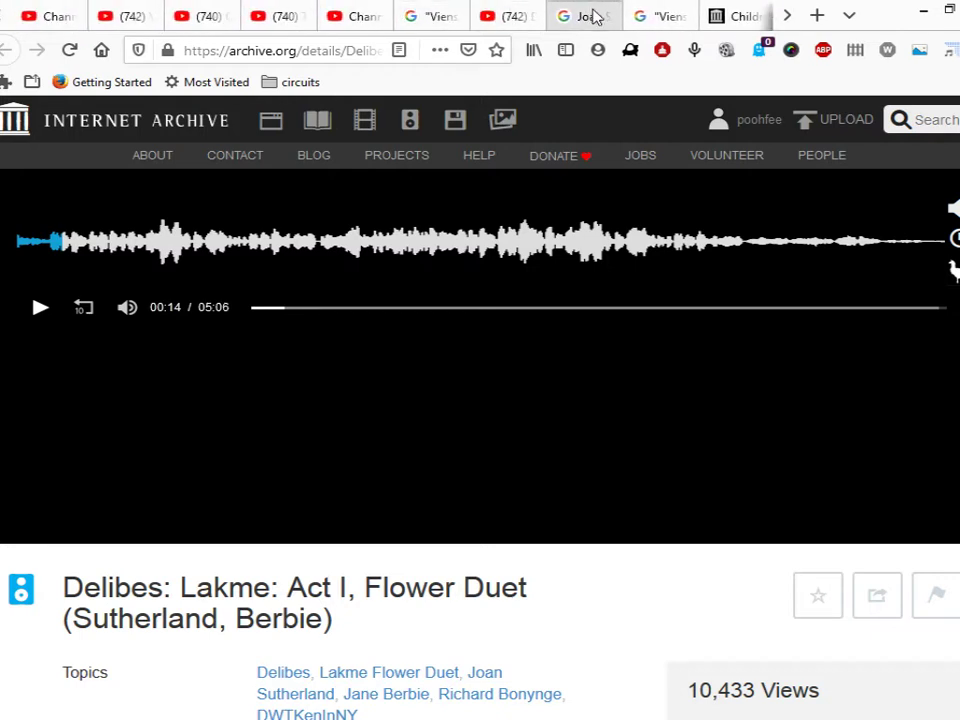
left_click(437, 16)
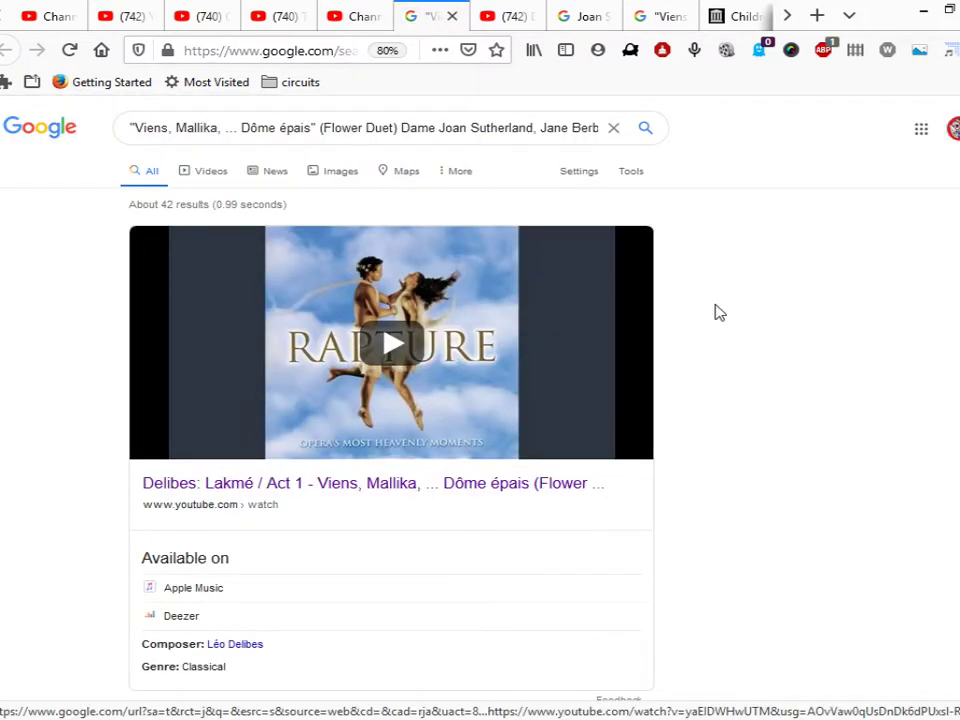
left_click(614, 133)
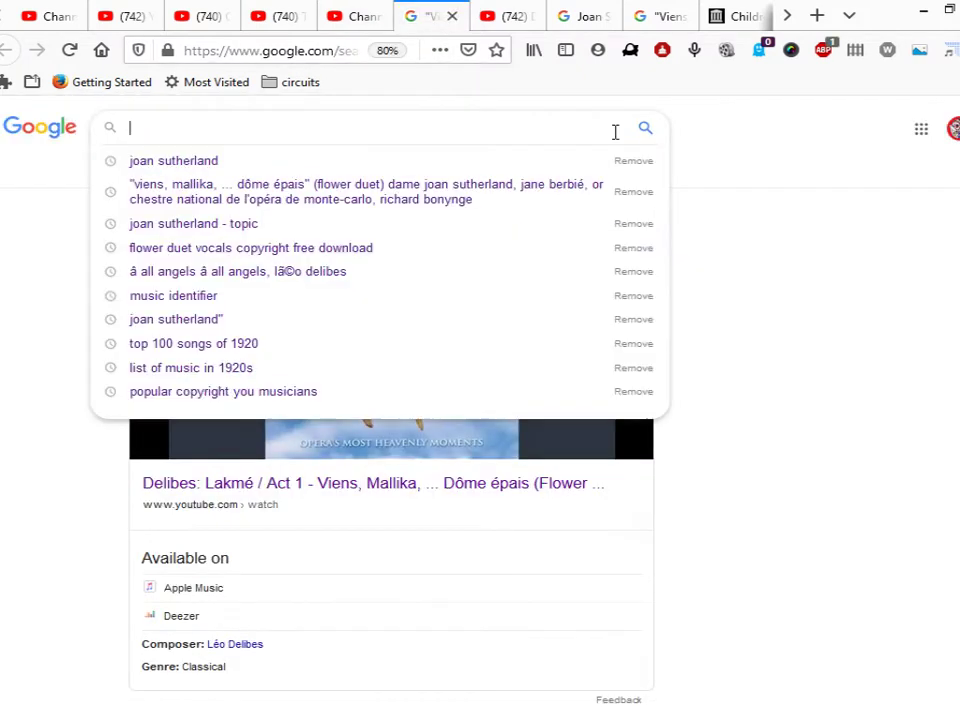
right_click(252, 129)
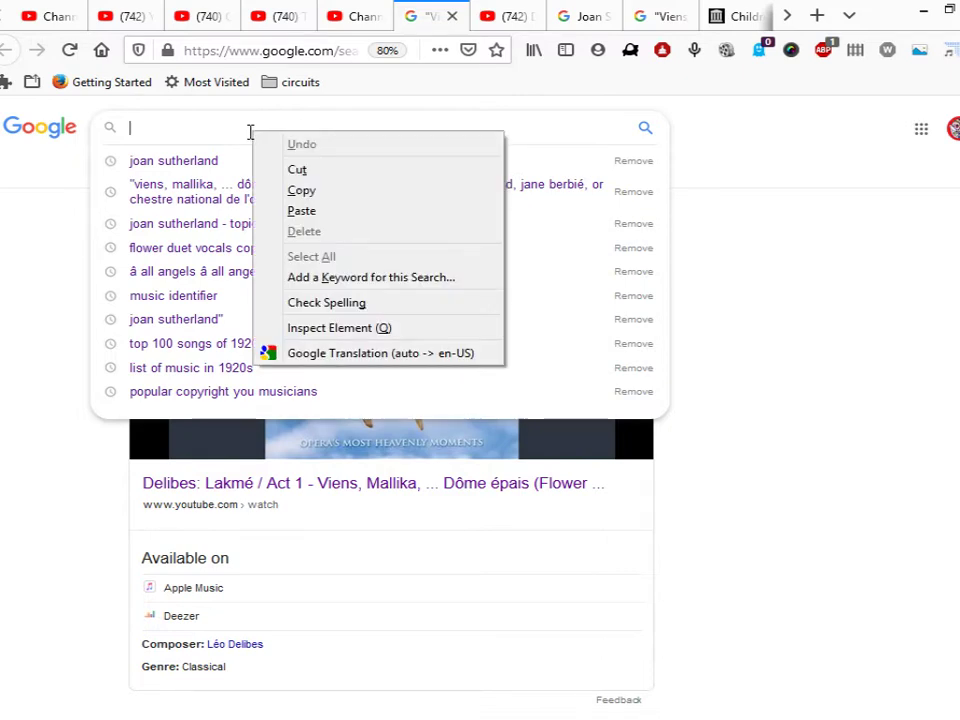
left_click(300, 211)
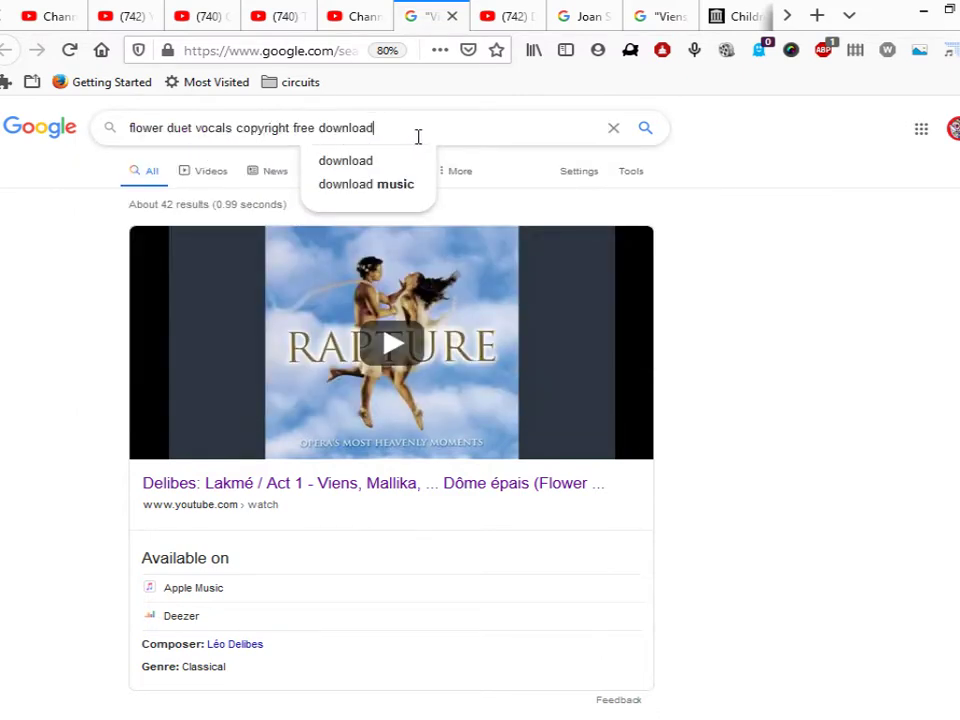
left_click(644, 131)
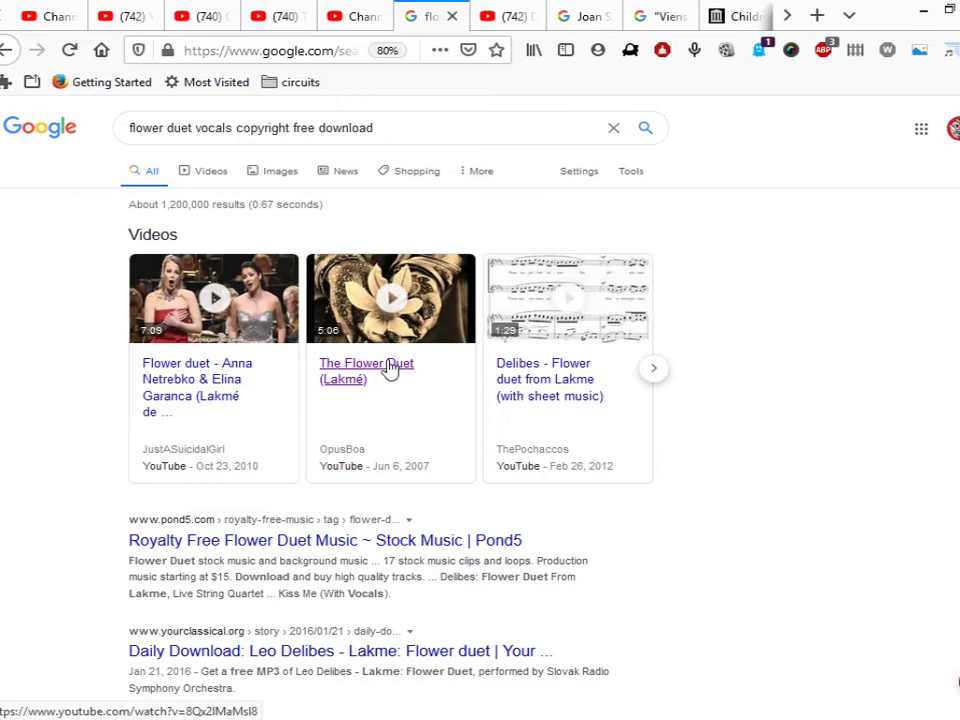
left_click(364, 384)
Step: Browse the open Internet Archive children's book collection, then return to the "ion love" video's copyright summary and status in YouTube Studio
left_click(738, 16)
scroll(105, 253, "up", 7)
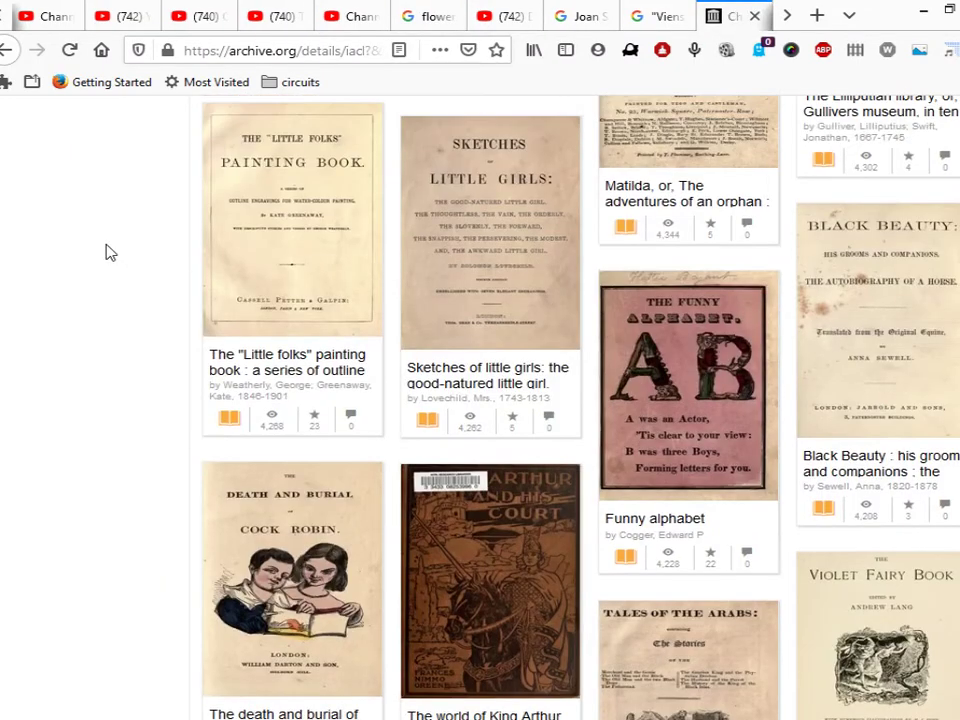
scroll(105, 253, "down", 3)
left_click(788, 15)
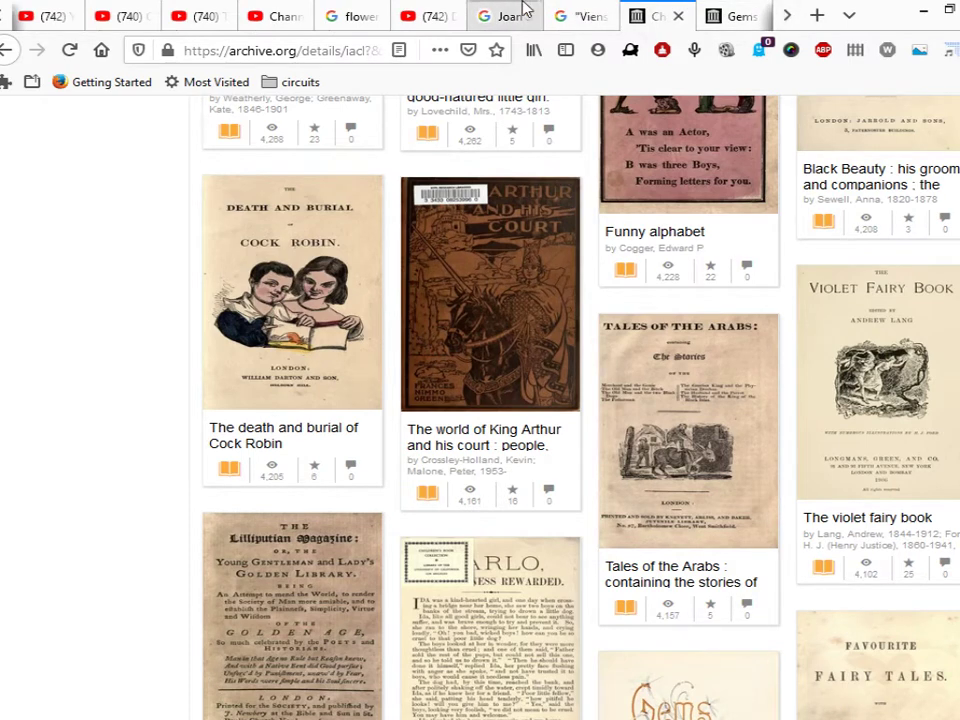
left_click(433, 17)
left_click(291, 19)
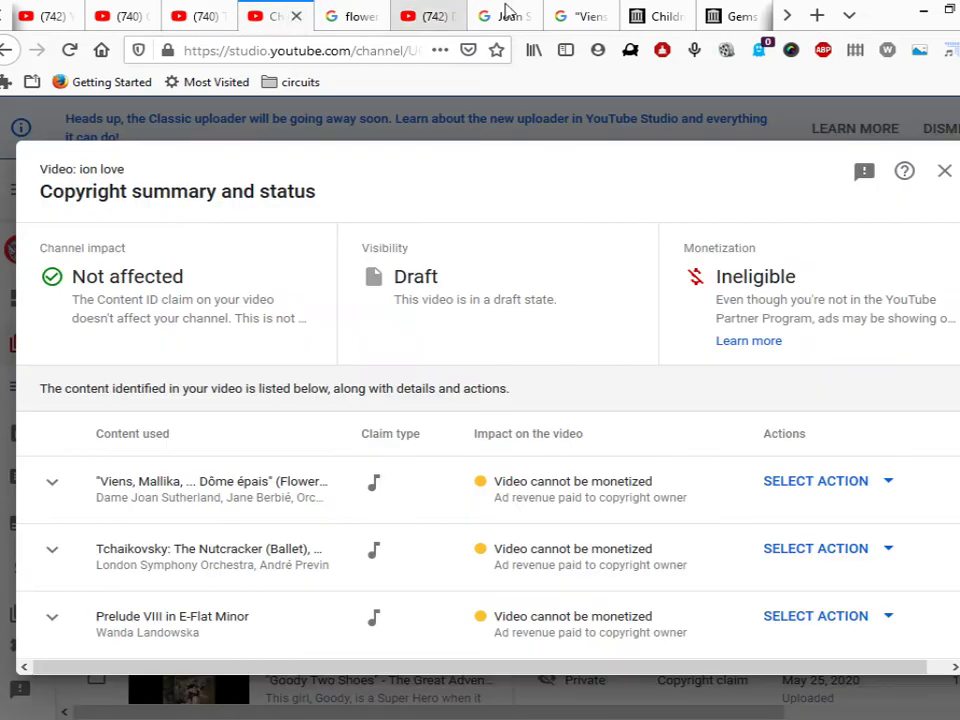
Step: From the Google results for "flower duet vocals copyright free download", open the video "The Flower Duet (Lakmé)" in a new tab
left_click(513, 20)
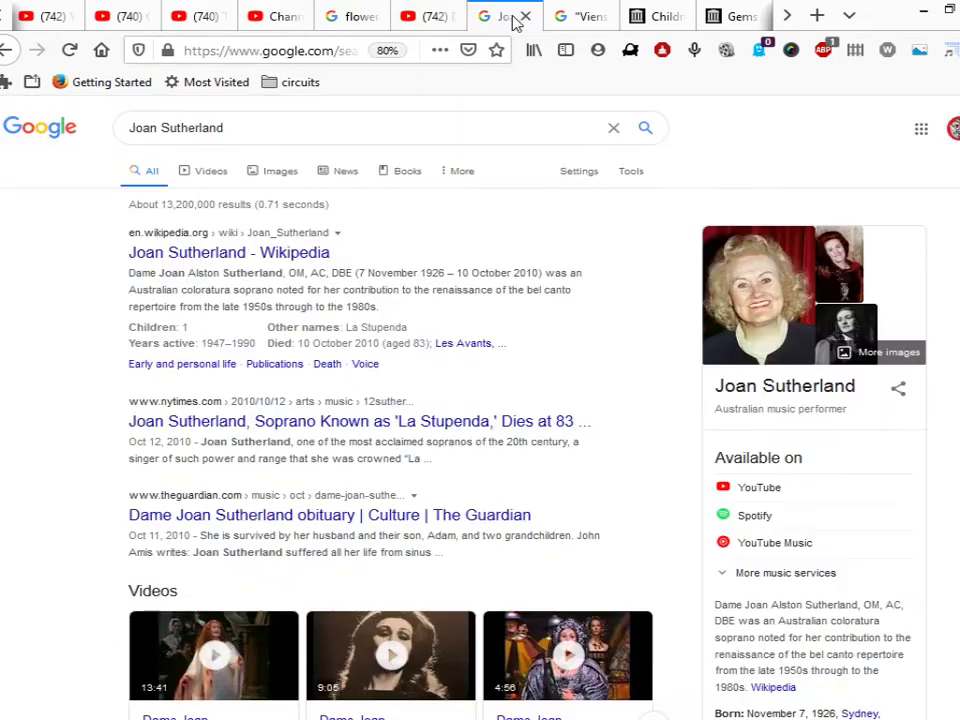
left_click(594, 20)
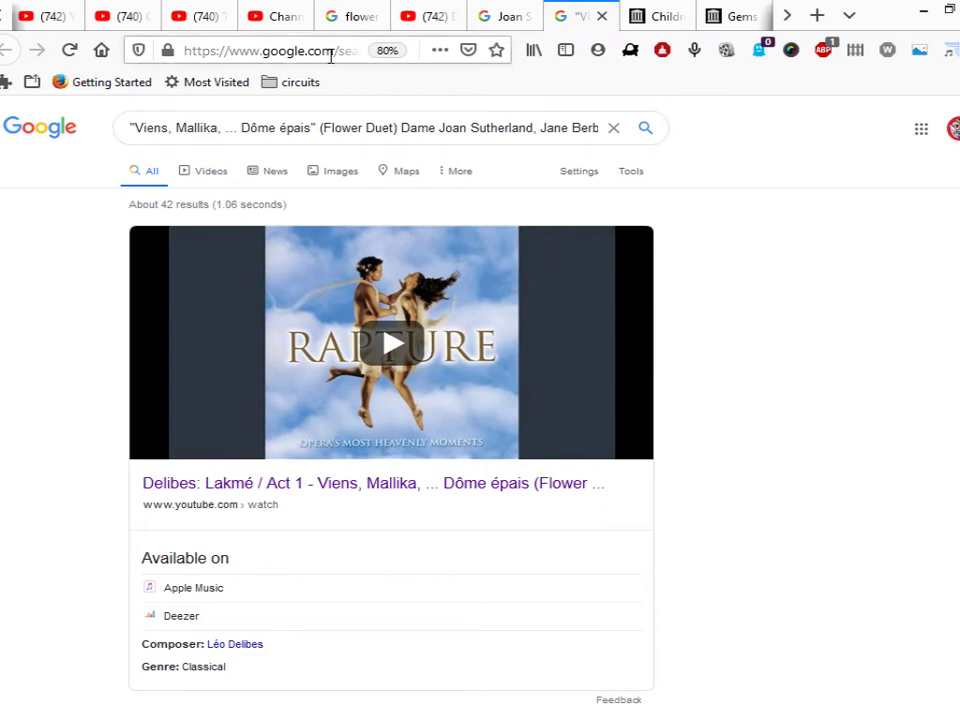
left_click(360, 26)
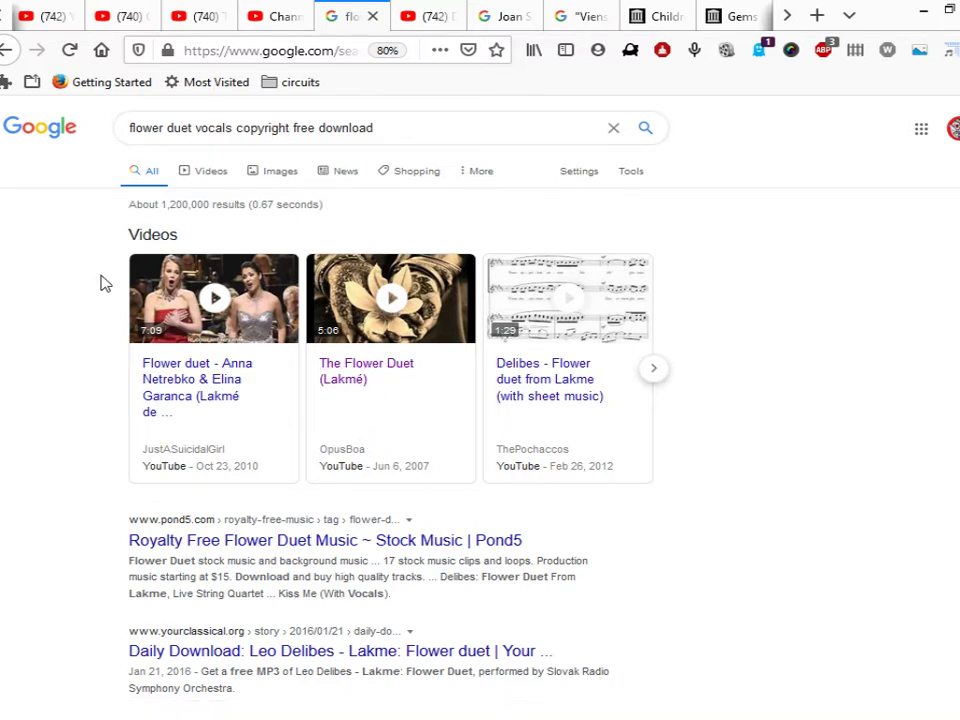
right_click(343, 369)
left_click(390, 378)
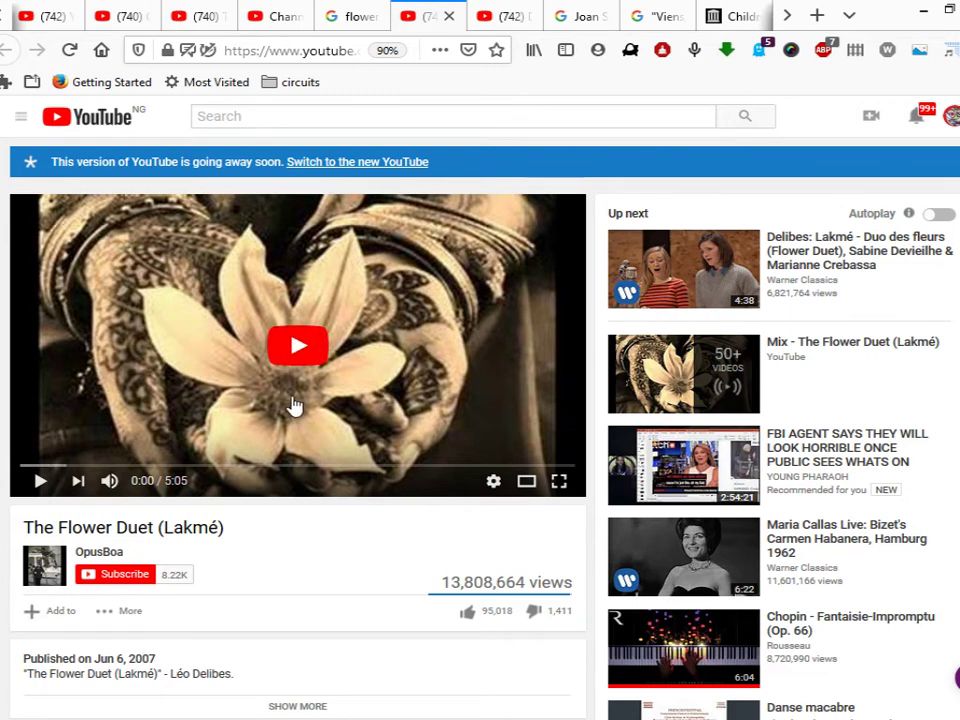
Step: Expand the description of "The Flower Duet (Lakmé)" and open its credited song "Viens, Mallika, ... Dôme épais"
scroll(287, 540, "down", 3)
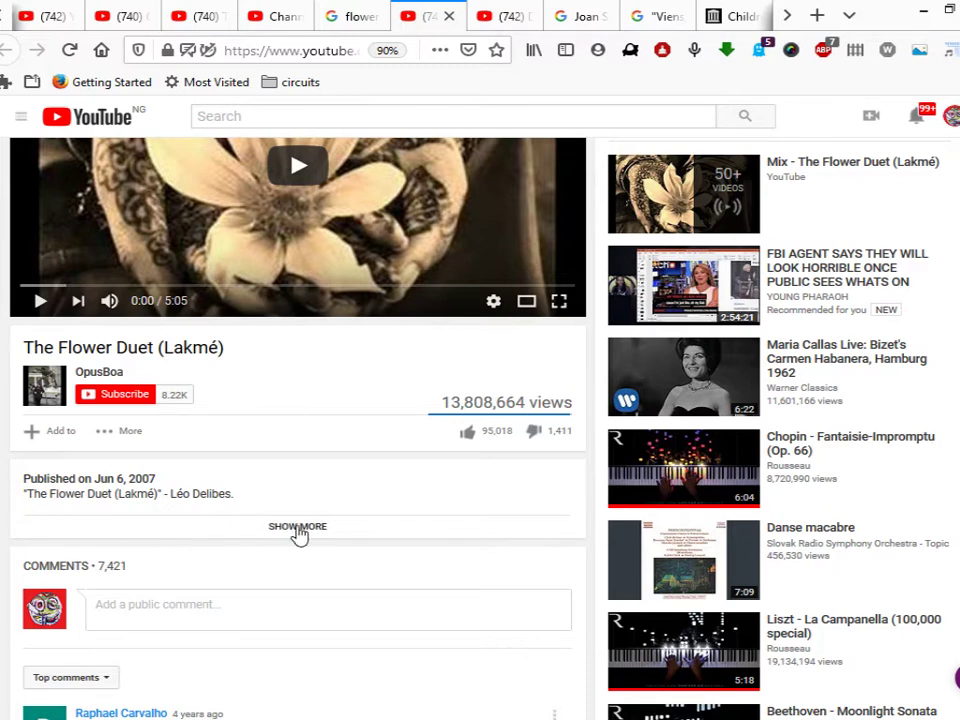
left_click(297, 528)
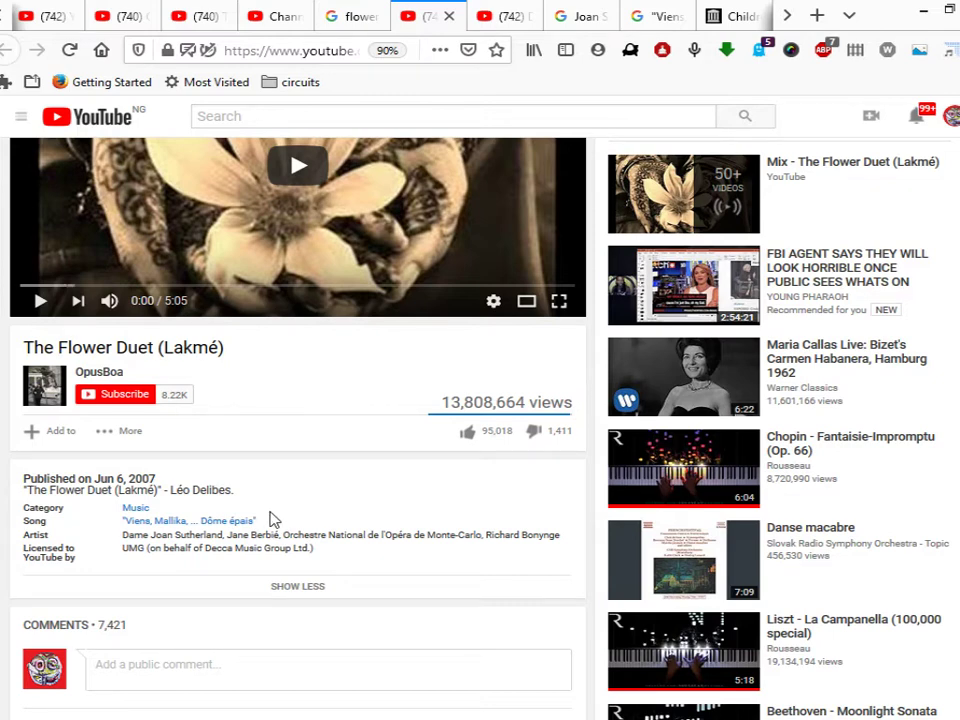
left_click(175, 522)
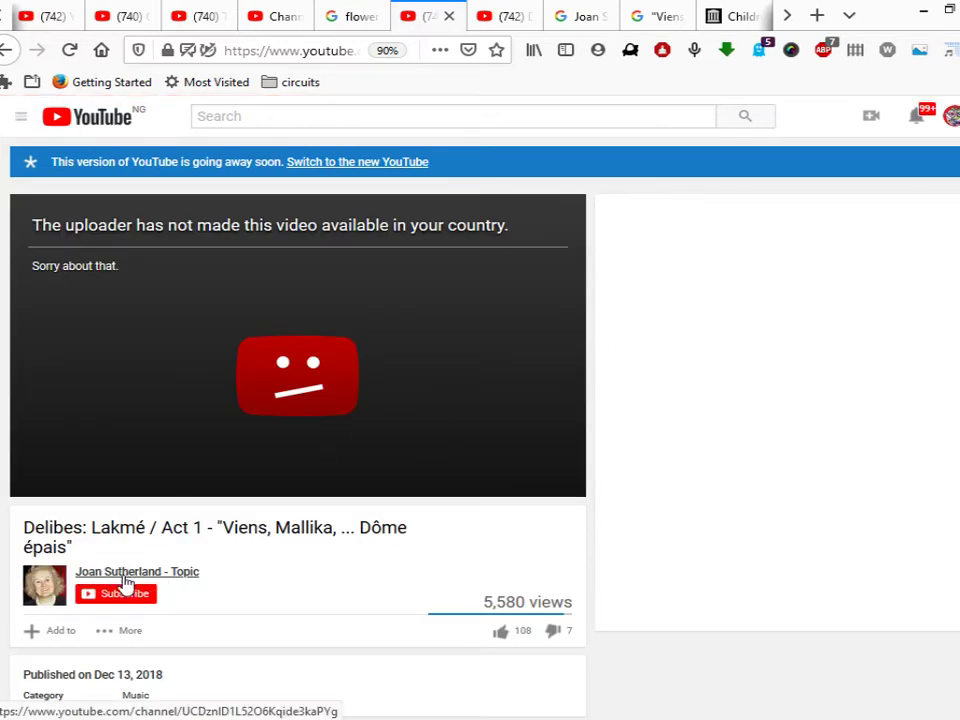
Step: Review the open Joan Sutherland and OpusBoa pages, then return to the "ion love" copyright summary in YouTube Studio
left_click(505, 12)
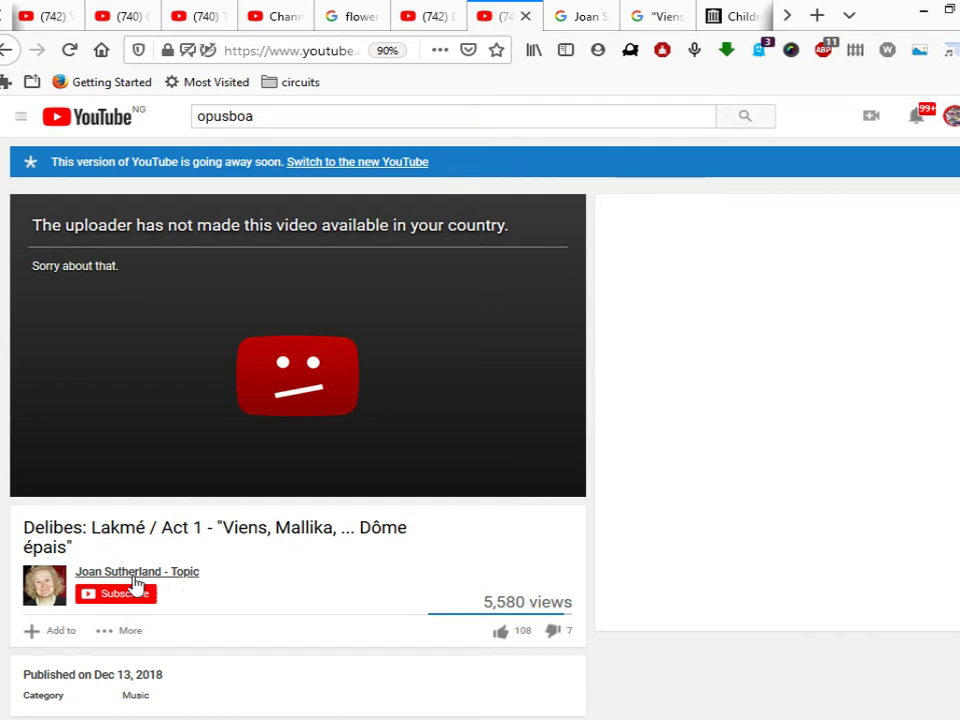
left_click(574, 18)
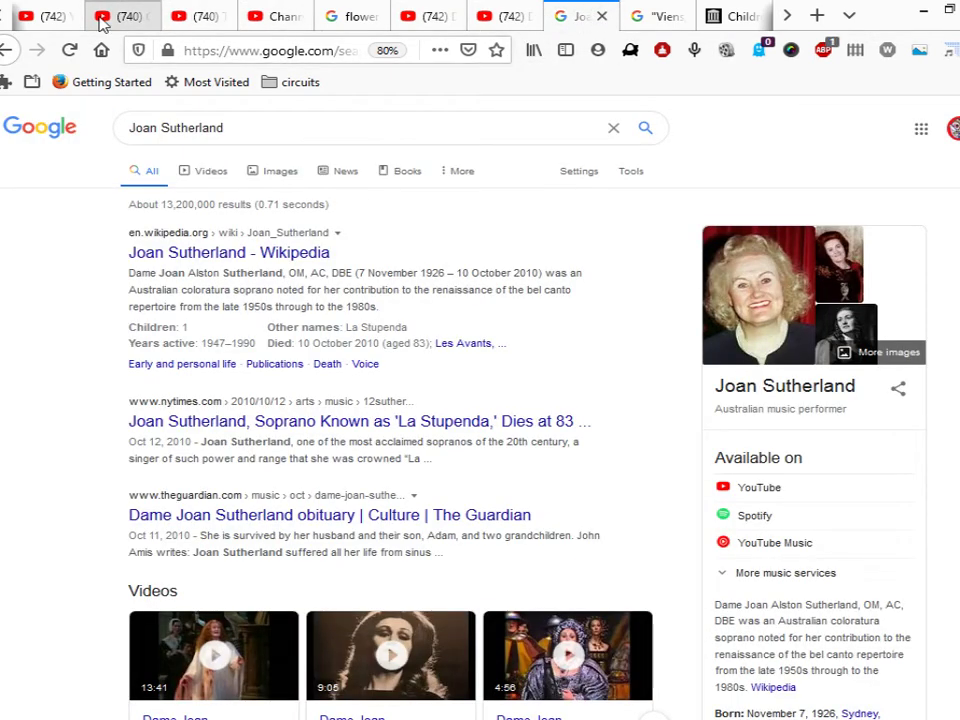
left_click(50, 17)
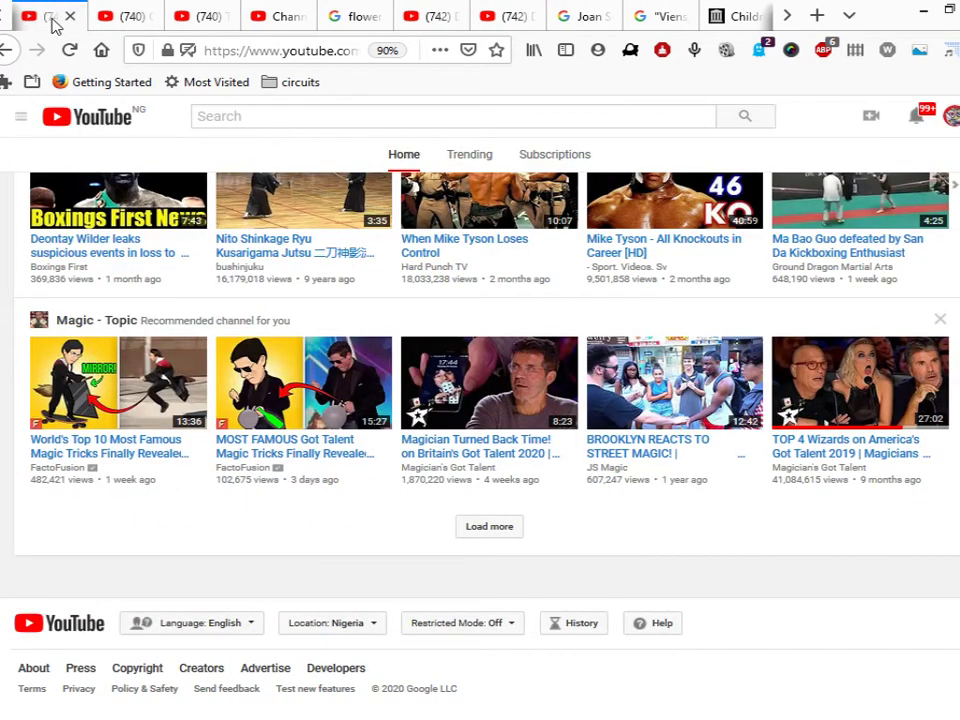
left_click(133, 20)
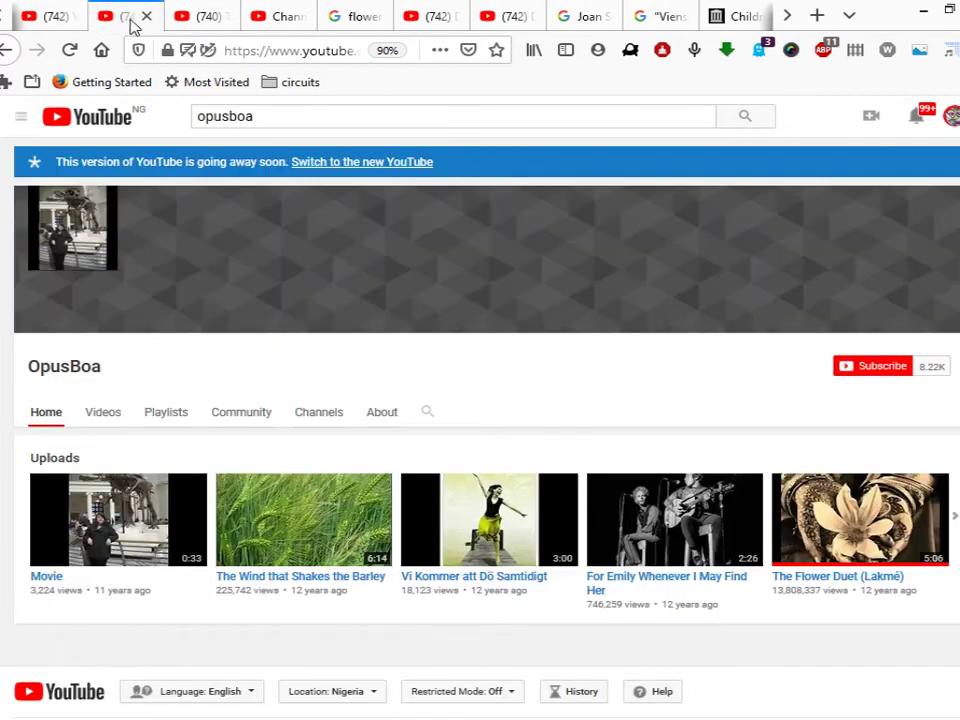
left_click(213, 20)
left_click(274, 19)
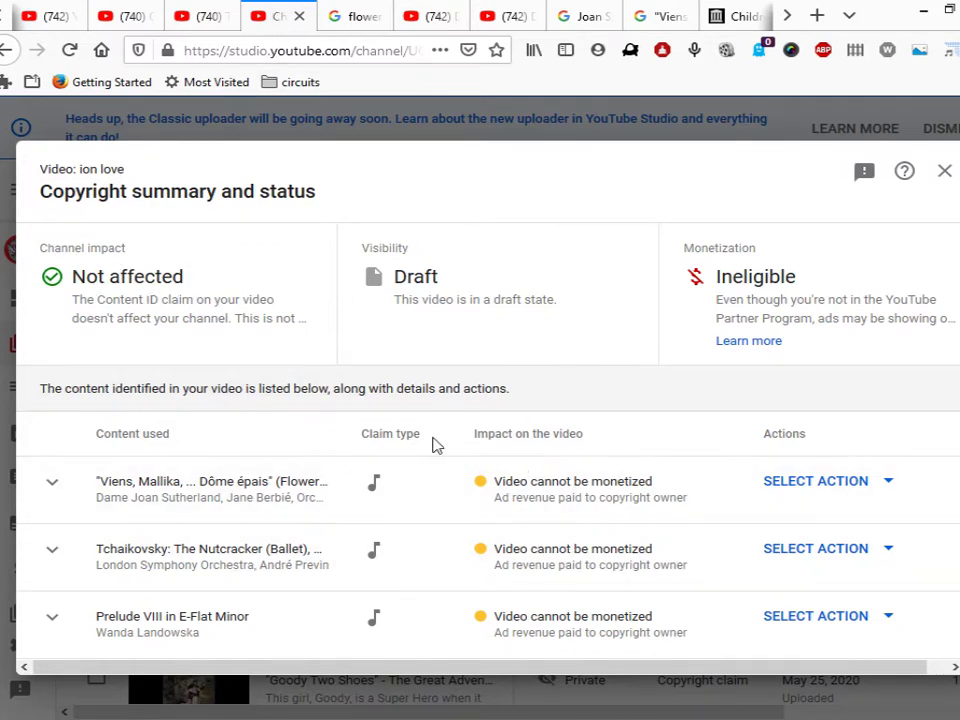
Step: Switch to HitFilm Express and look through the project media down to the scanned "historyoflittl..." book pages
mouse_move(525, 479)
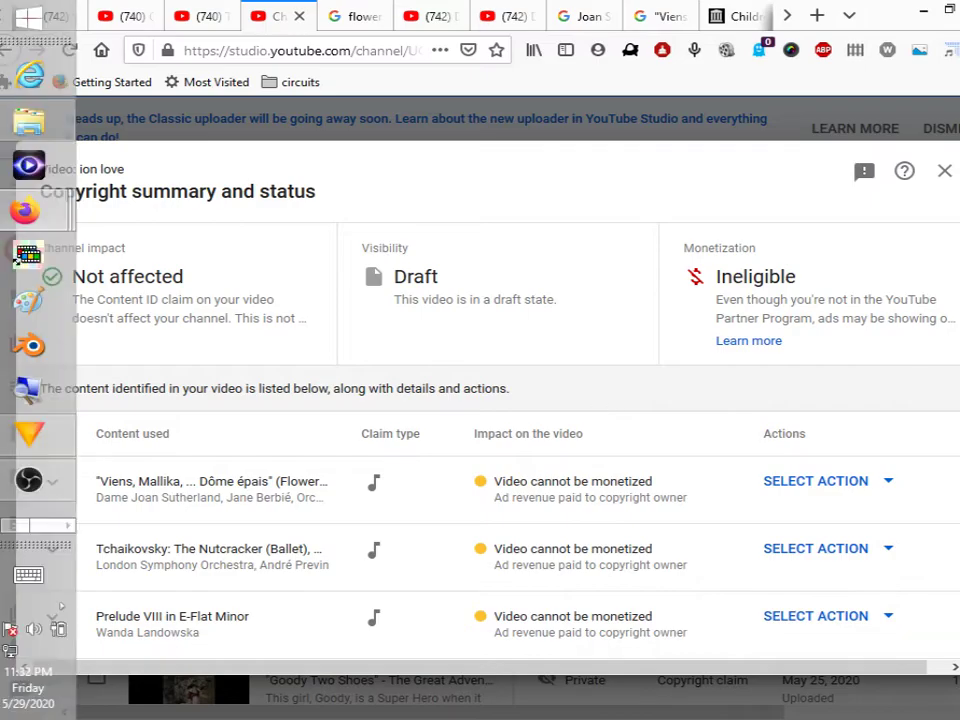
left_click(26, 432)
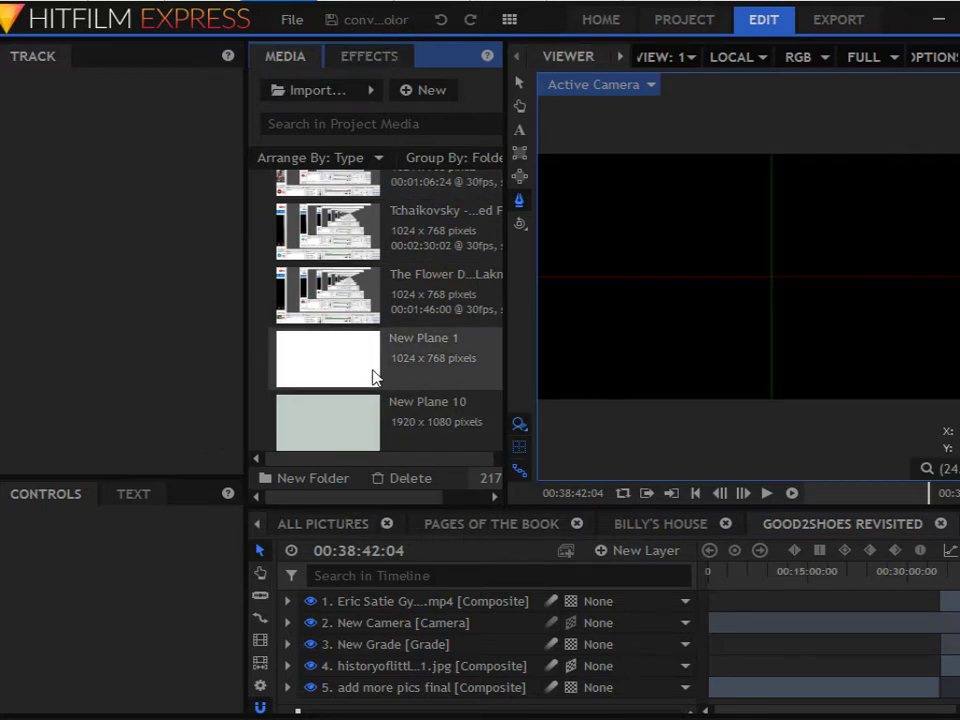
scroll(372, 376, "down", 20)
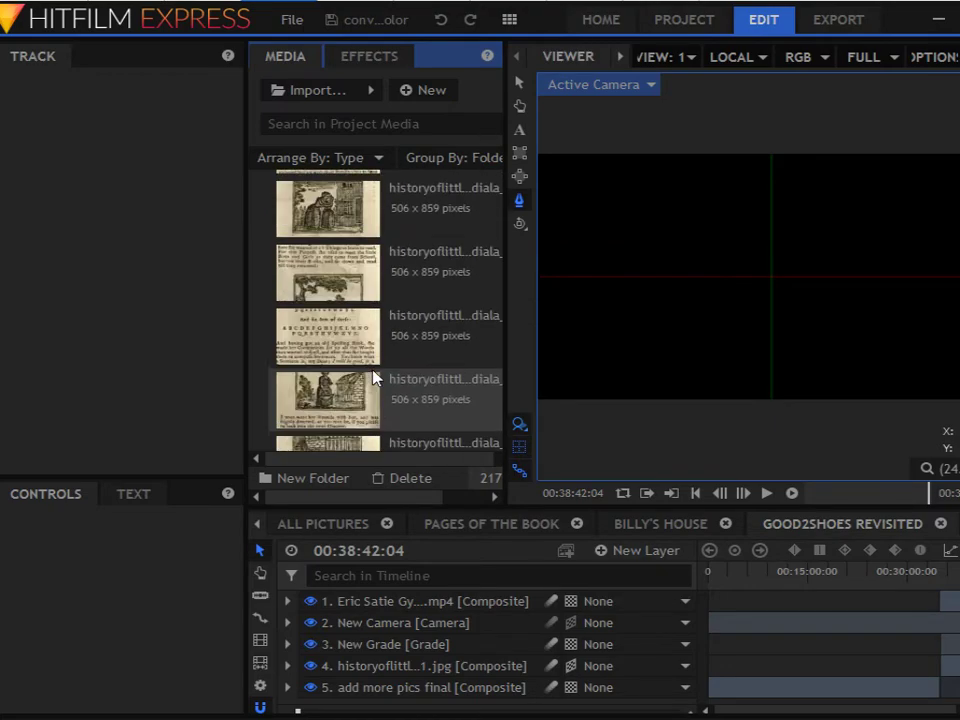
scroll(372, 376, "down", 1)
mouse_move(5, 215)
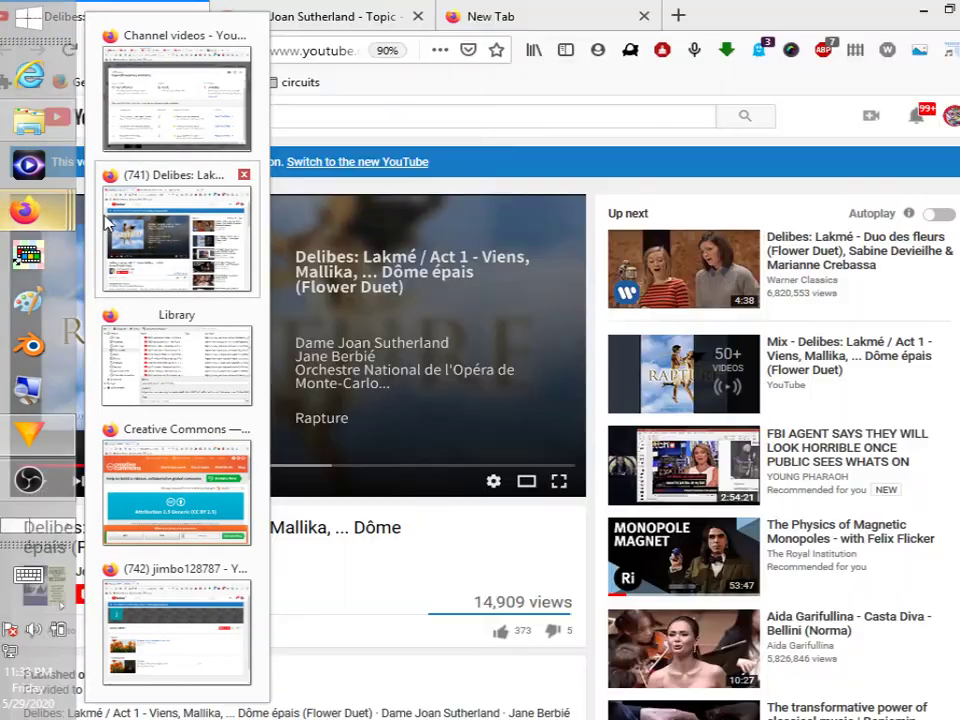
mouse_move(180, 142)
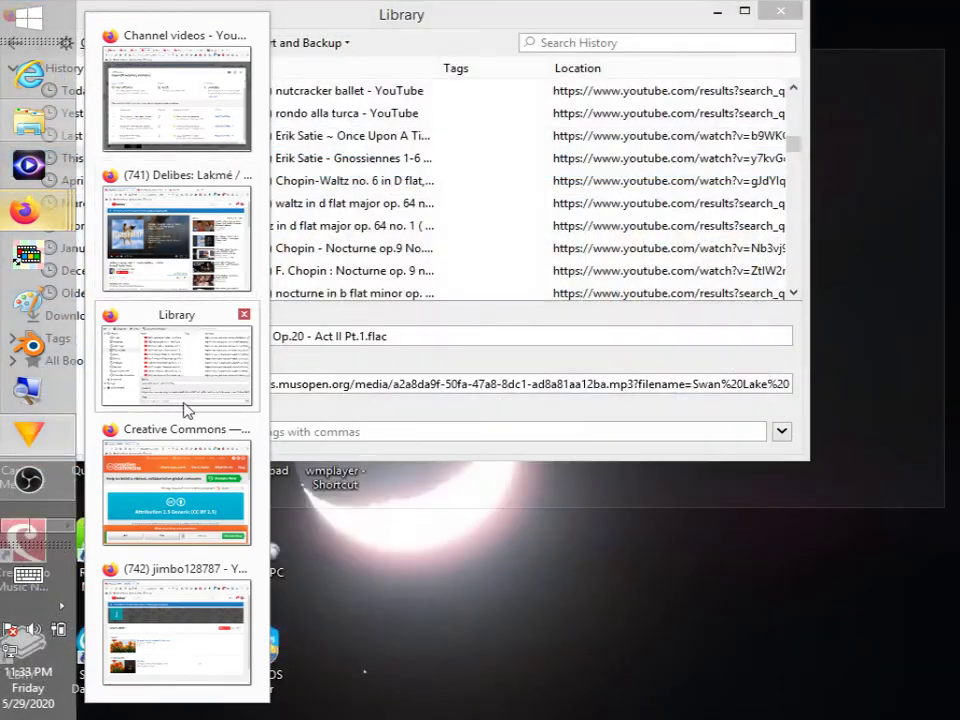
mouse_move(182, 468)
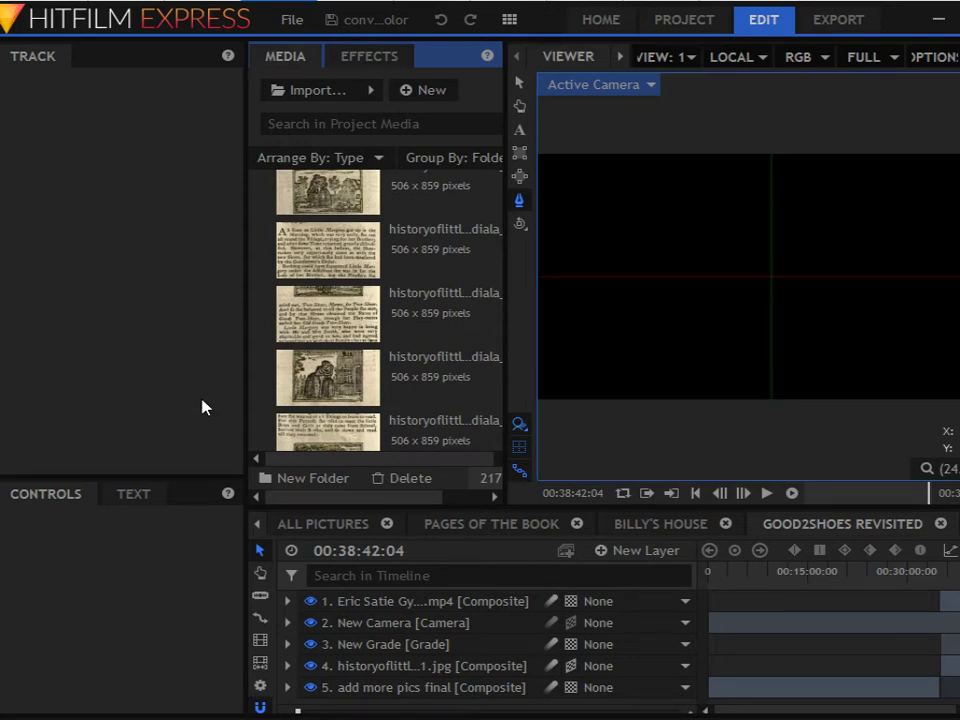
Step: Examine the composite shots in the project media, including "2shoes tells the squ..." and "add more pics final"
scroll(414, 356, "down", 5)
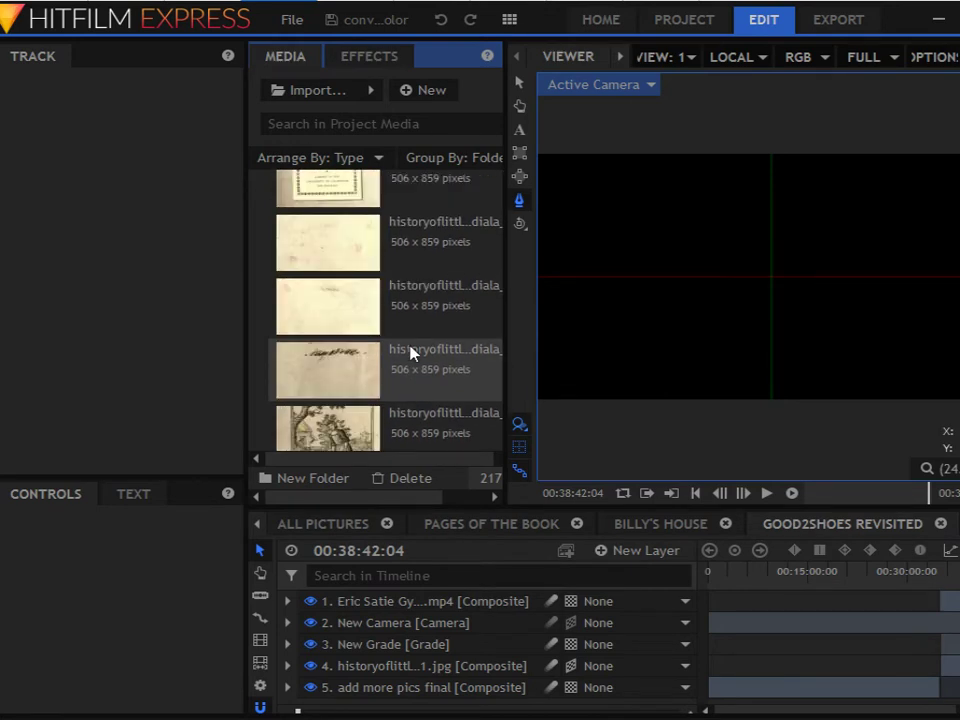
scroll(410, 352, "up", 10)
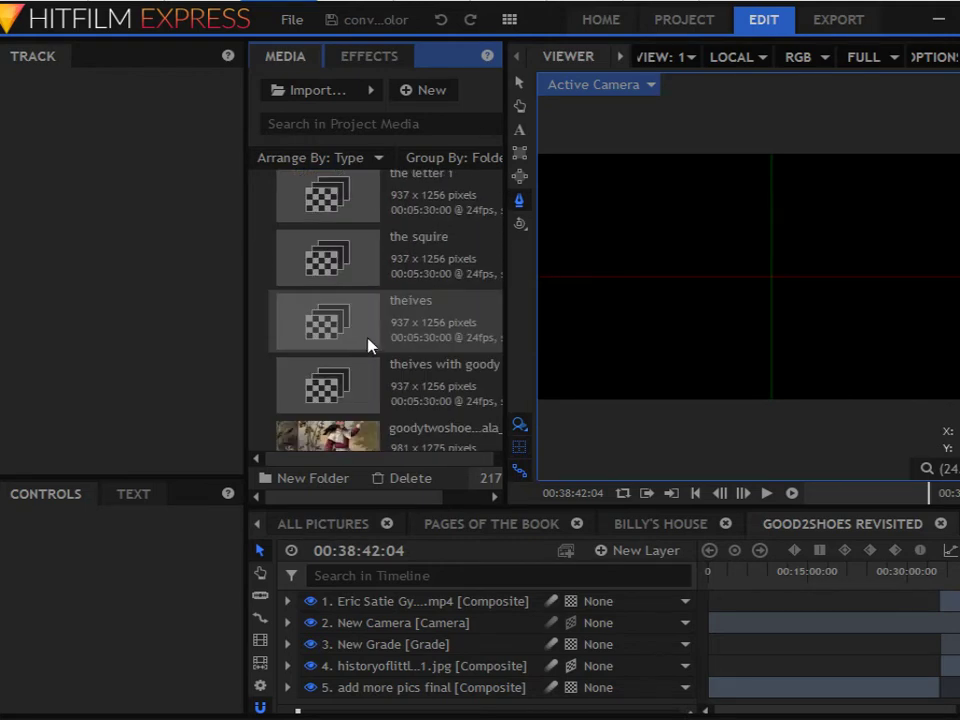
scroll(383, 362, "up", 10)
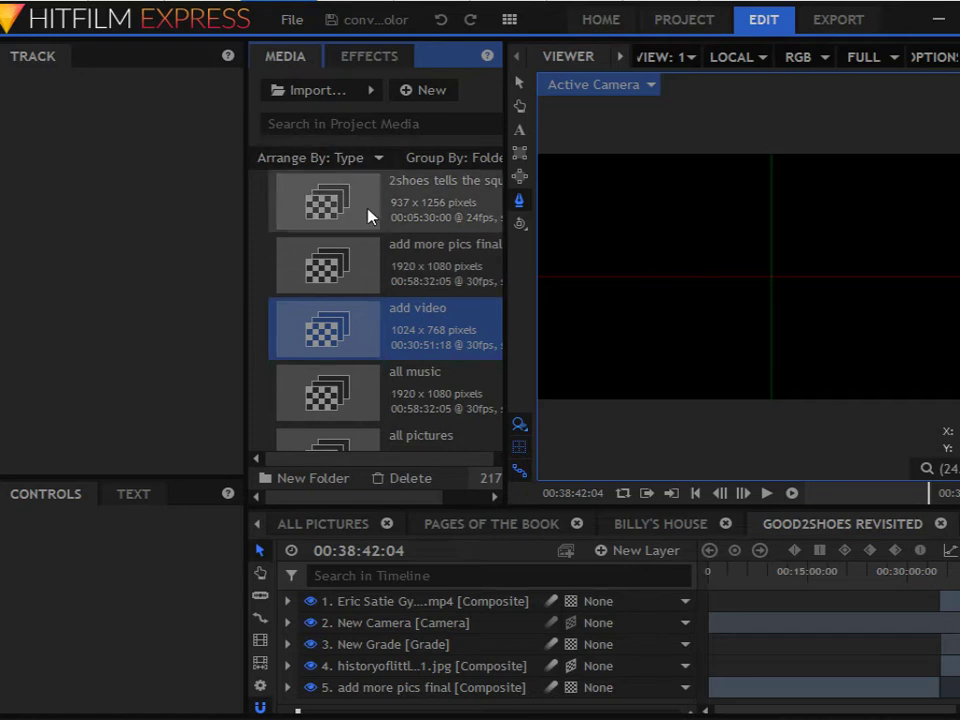
left_click(370, 216)
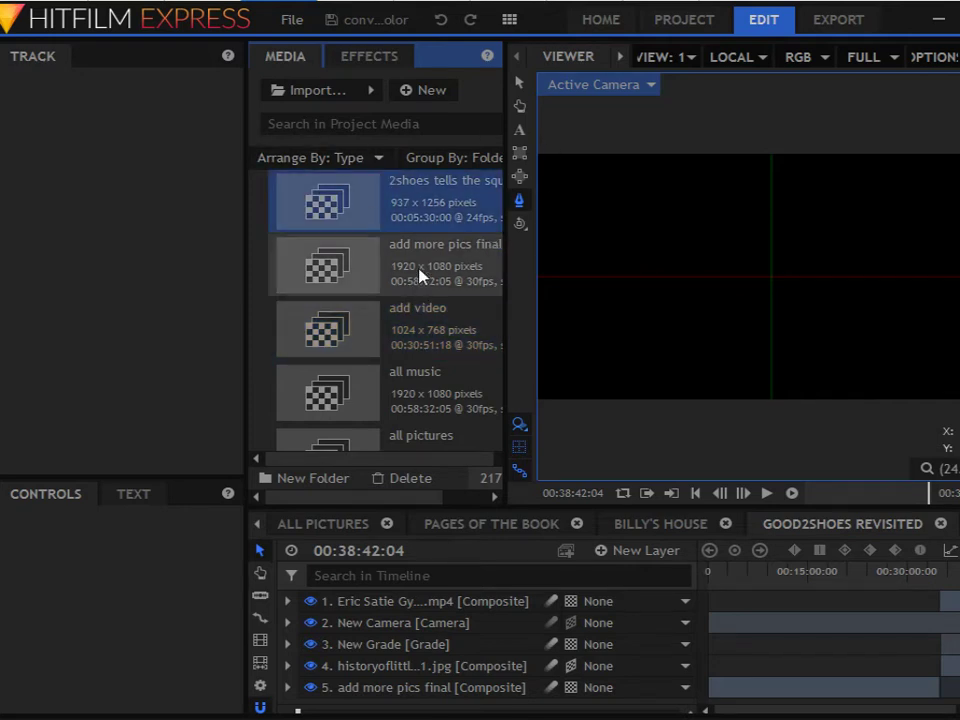
left_click(364, 280)
scroll(368, 338, "down", 3)
scroll(368, 338, "down", 6)
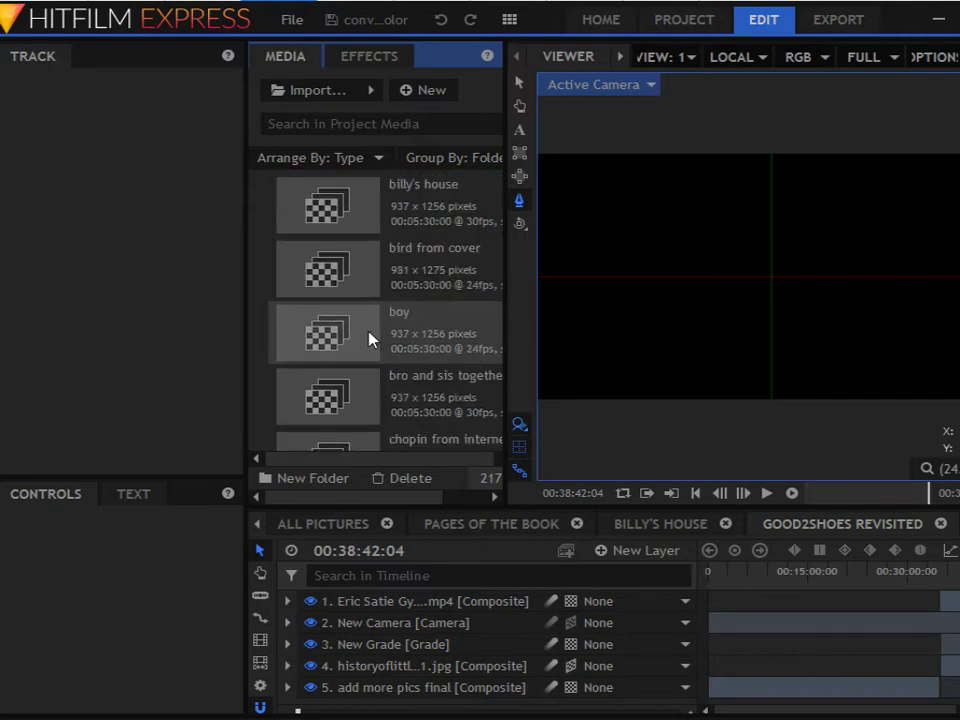
scroll(368, 338, "down", 3)
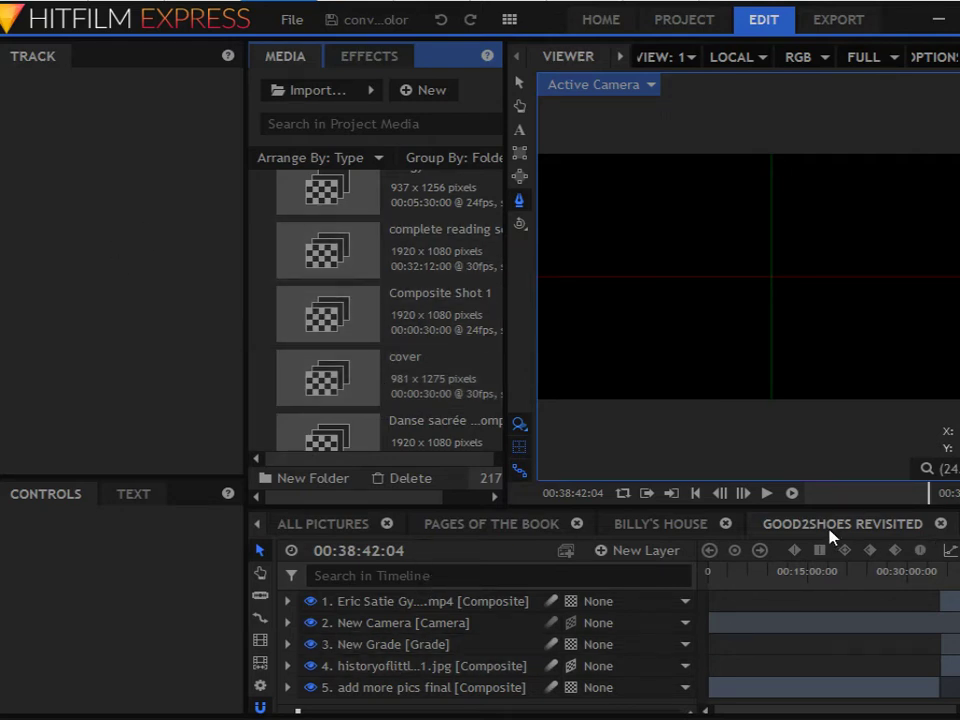
Step: Play the opening seconds of the GOOD2SHOES REVISITED composite shot from its start, then pause playback
scroll(450, 626, "down", 1)
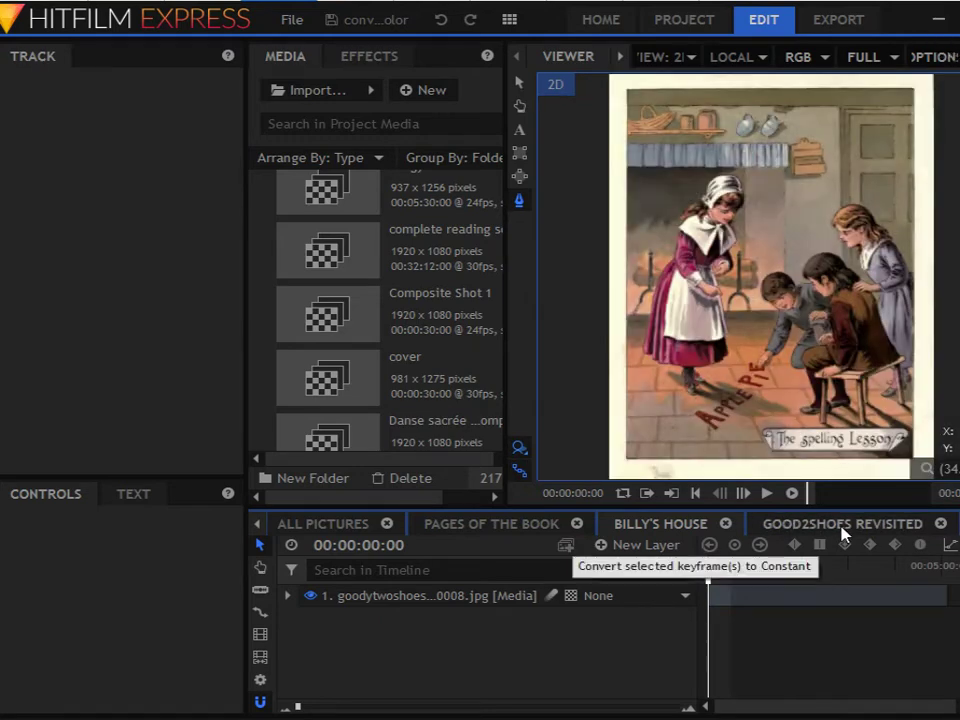
left_click(842, 525)
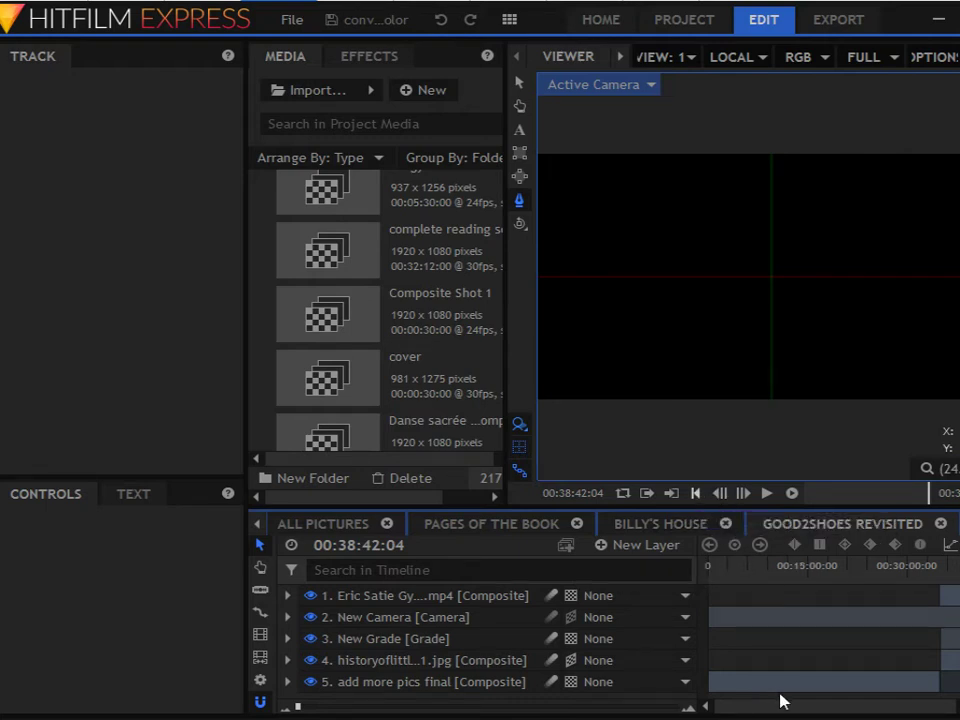
key("Home")
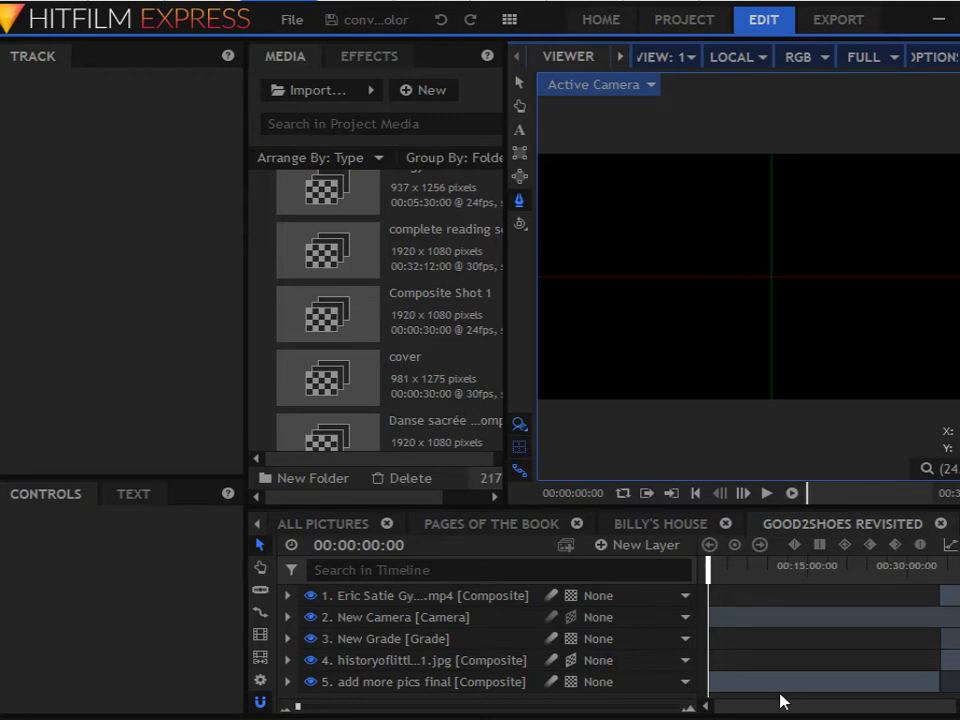
left_click(768, 494)
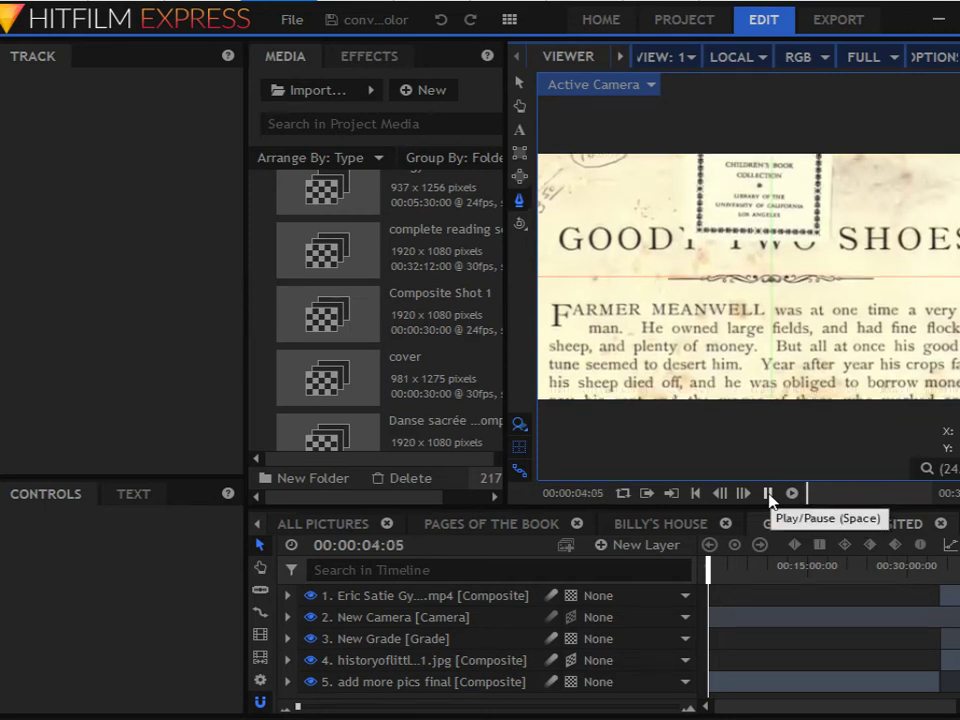
left_click(768, 494)
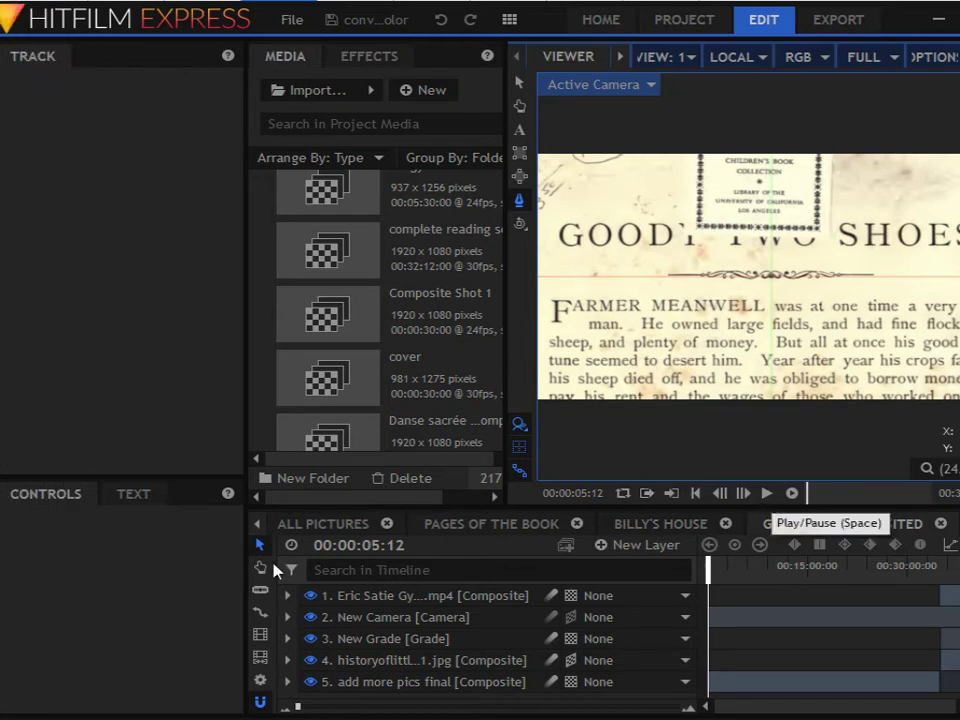
Step: Switch back to YouTube Studio and close the copyright summary of the "ion love" video
mouse_move(3, 570)
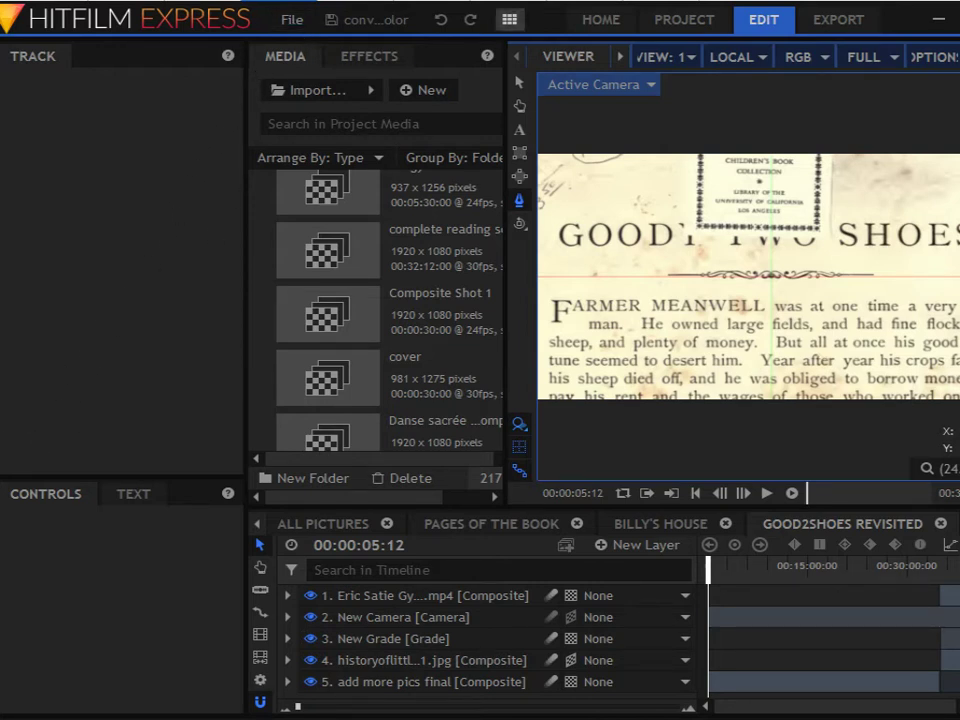
left_click(938, 20)
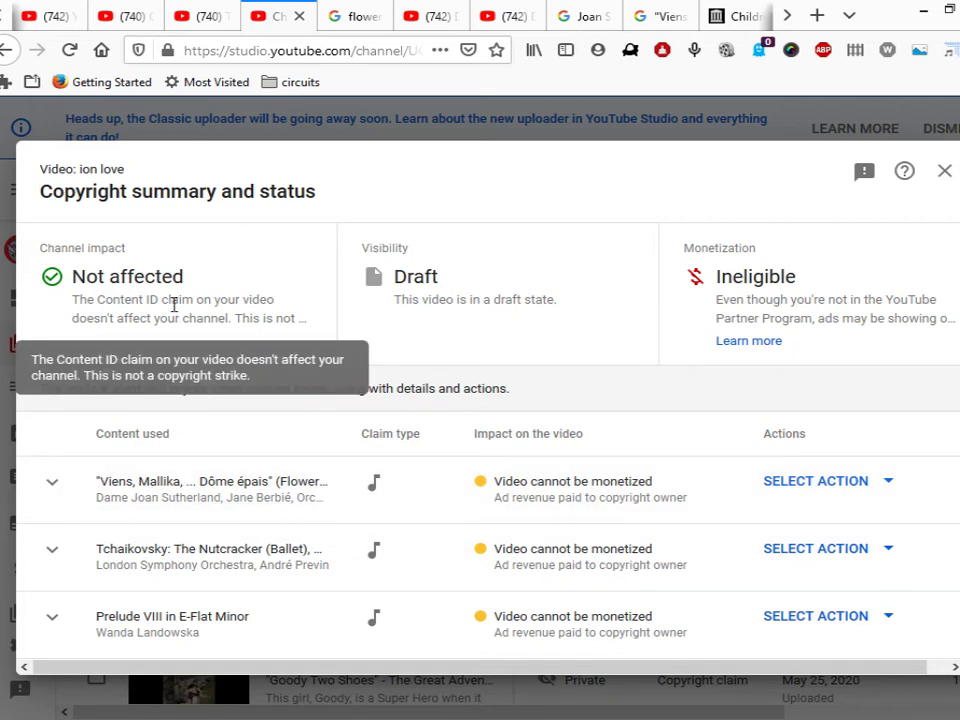
left_click(942, 174)
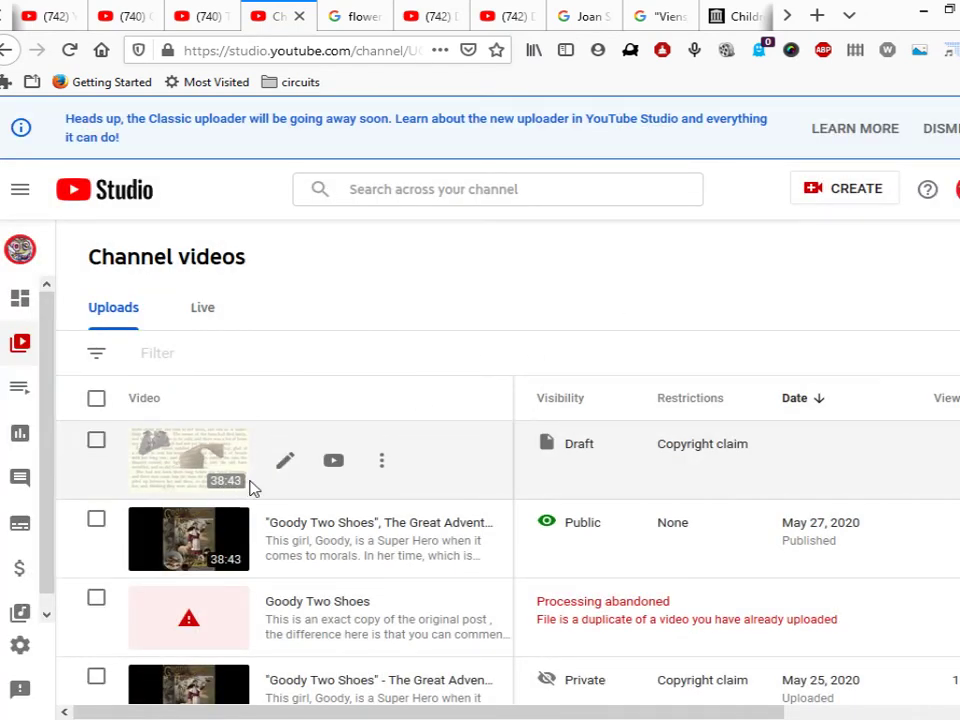
Step: Look through the channel's uploads, checking the visibility and restrictions of "ion love" and the "Goody Two Shoes" videos
scroll(718, 480, "down", 2)
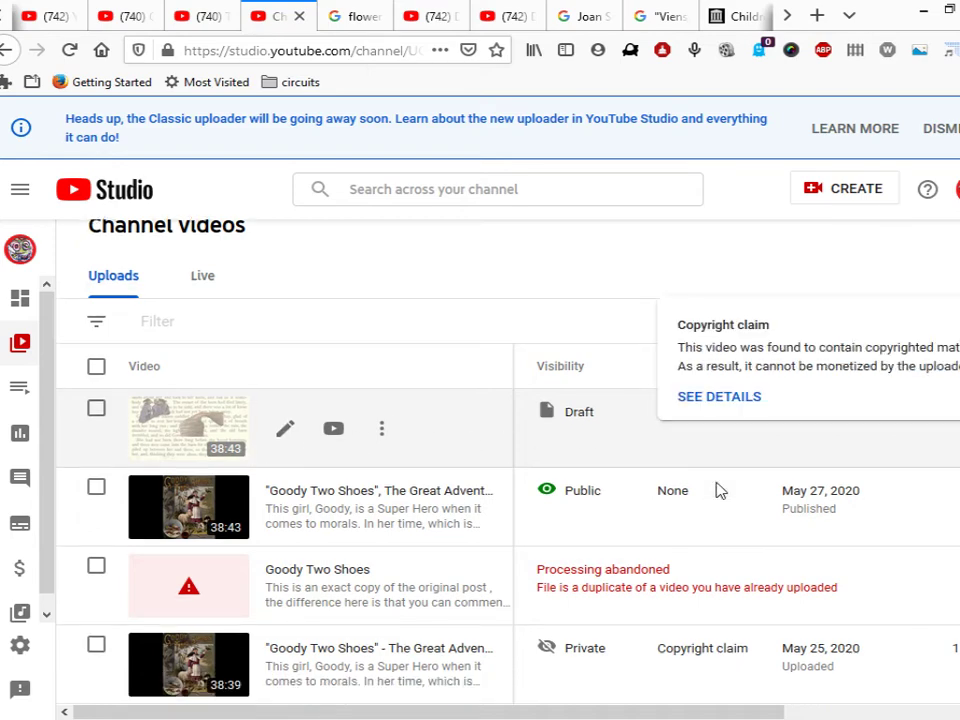
scroll(716, 490, "up", 2)
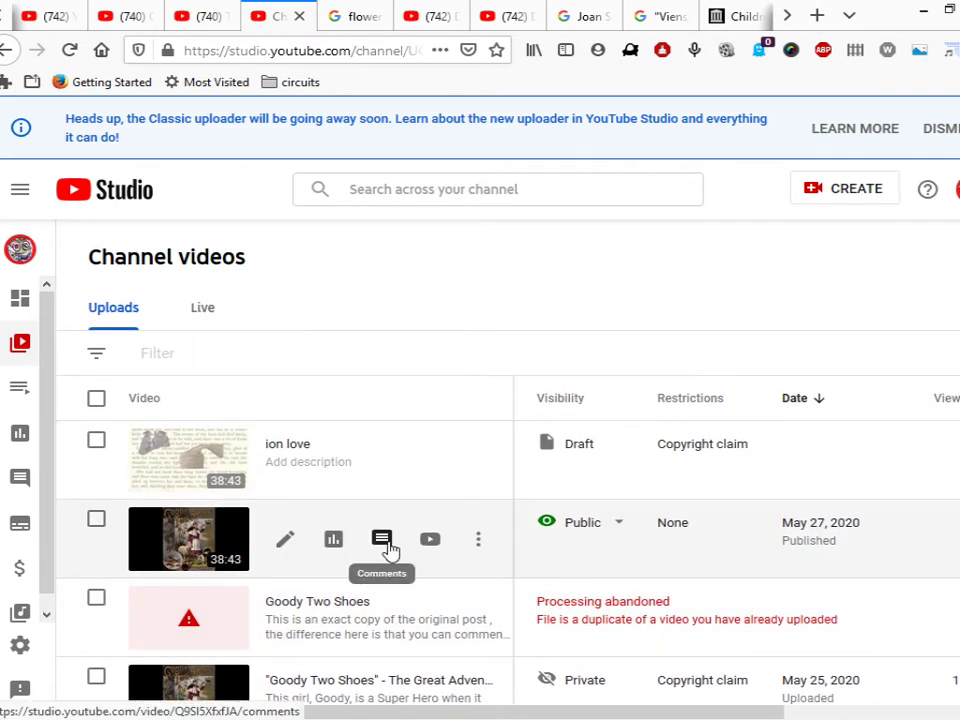
scroll(390, 550, "down", 2)
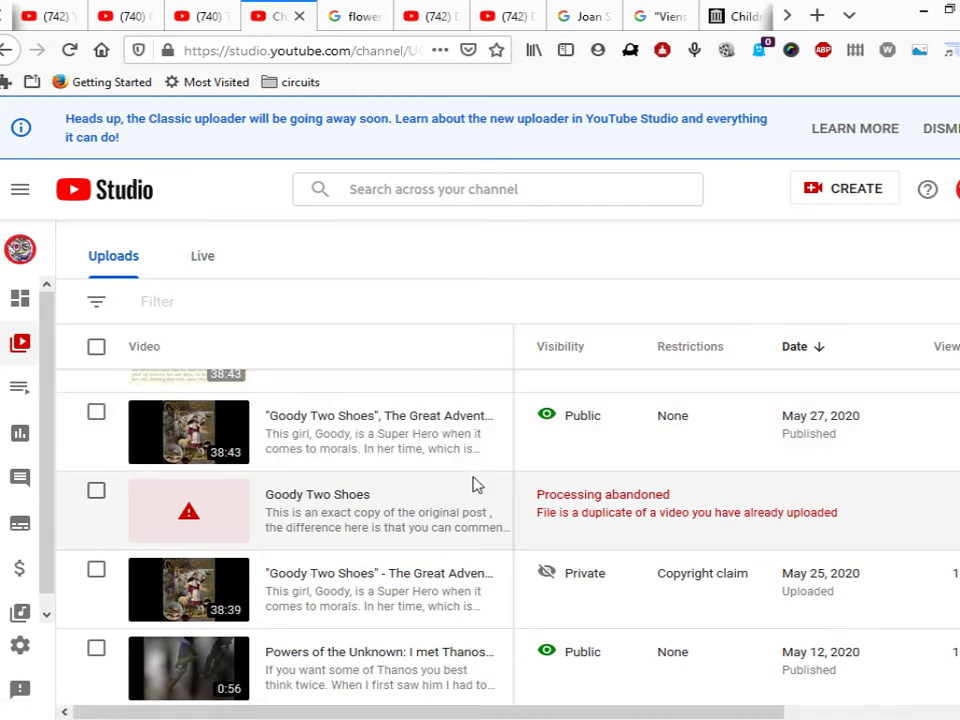
Step: Compare the restrictions of the "ion love" draft, the public and private "Goody Two Shoes" uploads and the duplicate upload
scroll(478, 512, "down", 2)
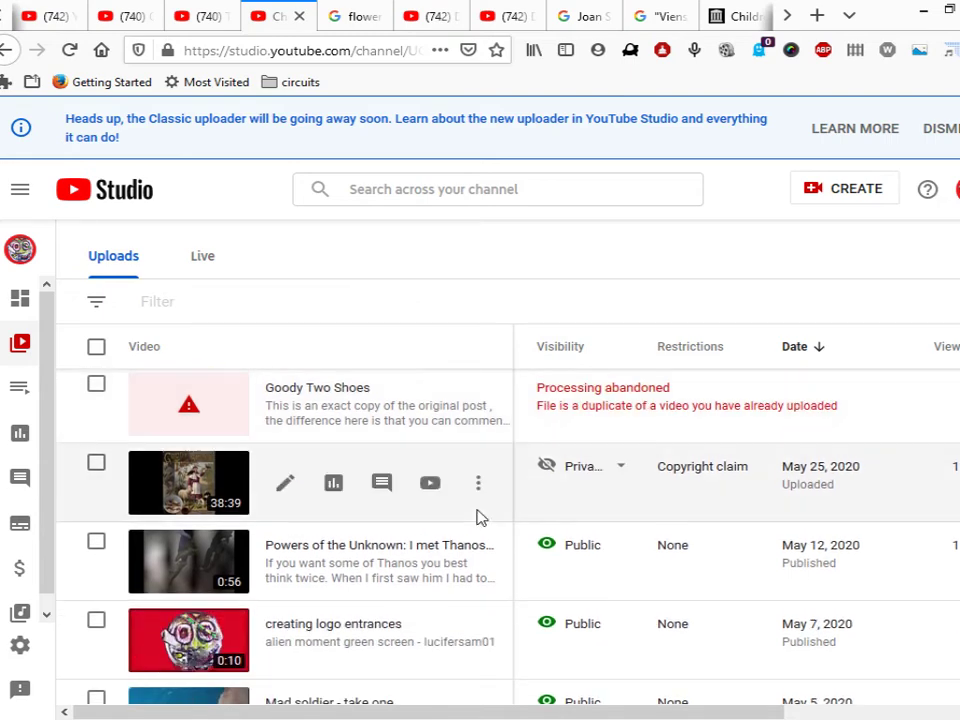
scroll(478, 512, "up", 2)
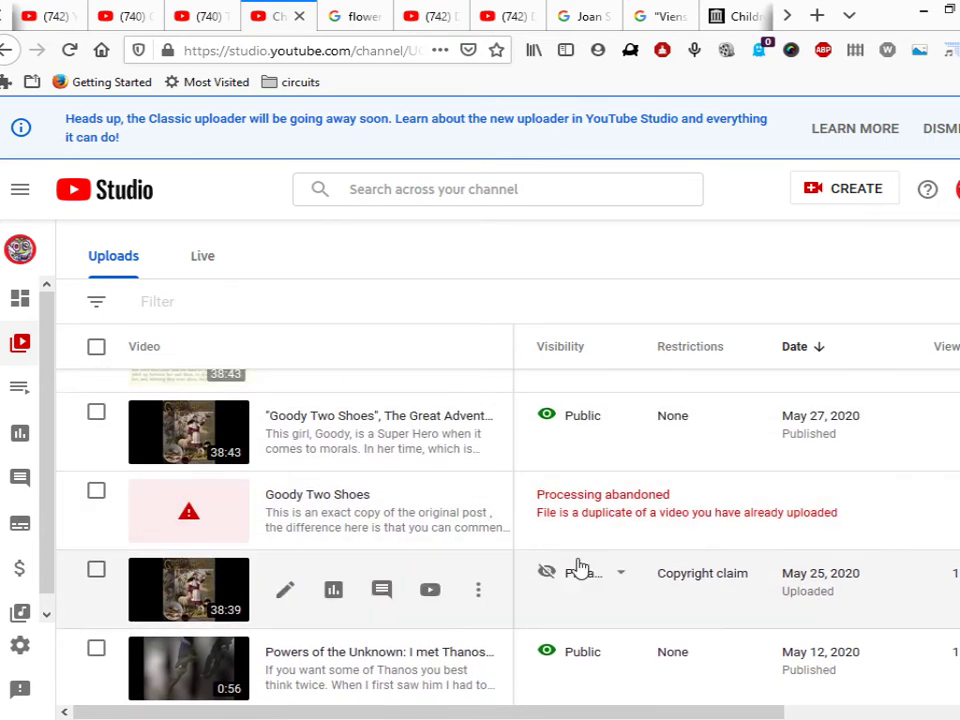
scroll(585, 556, "up", 2)
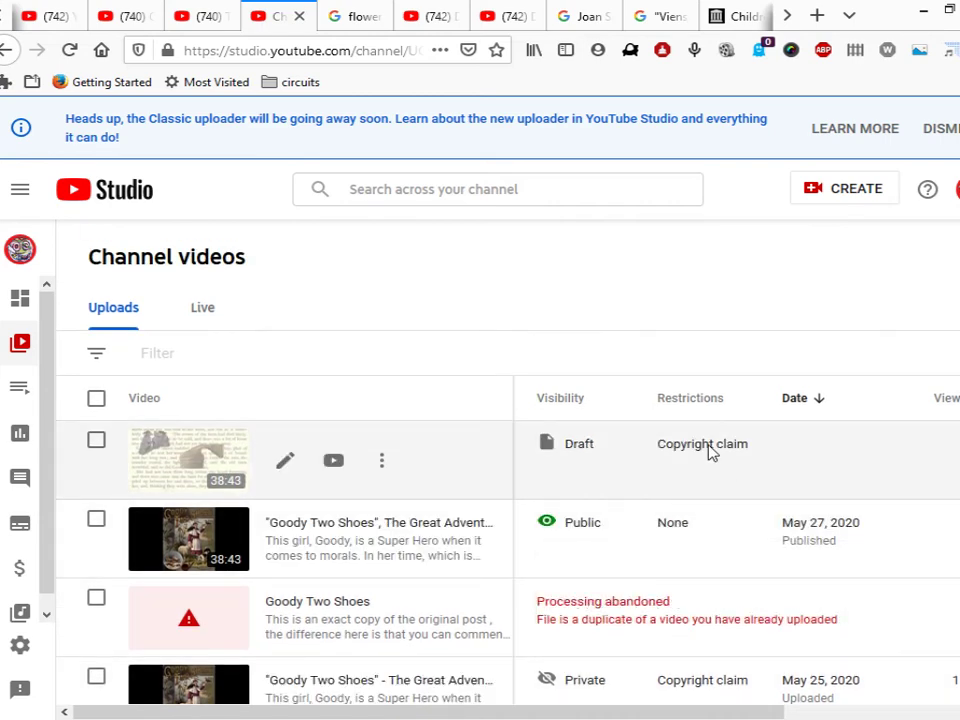
mouse_move(711, 452)
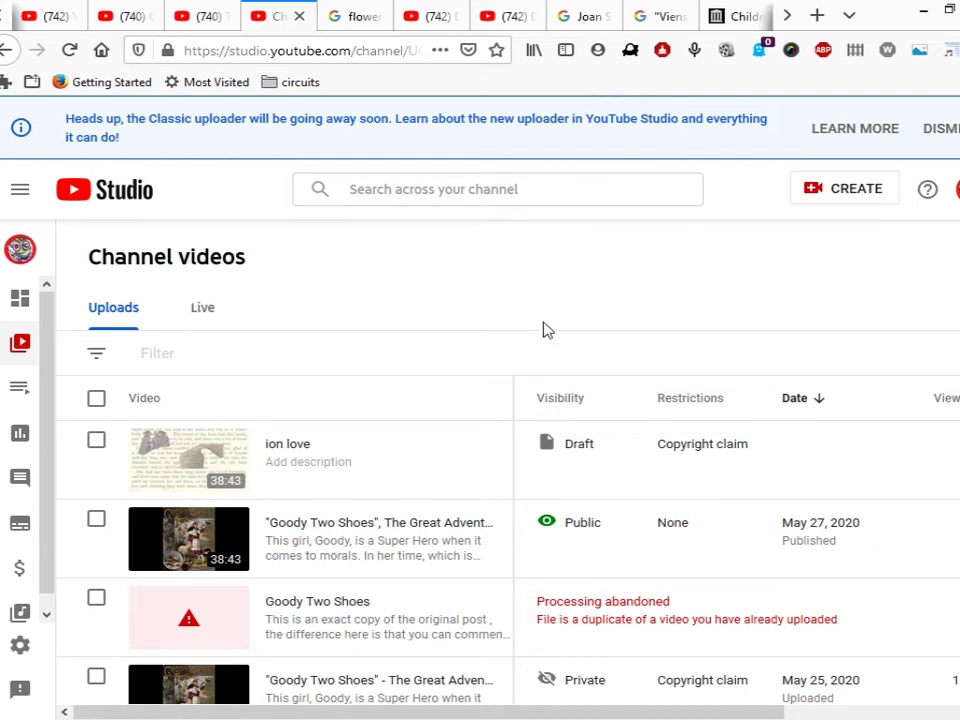
mouse_move(388, 463)
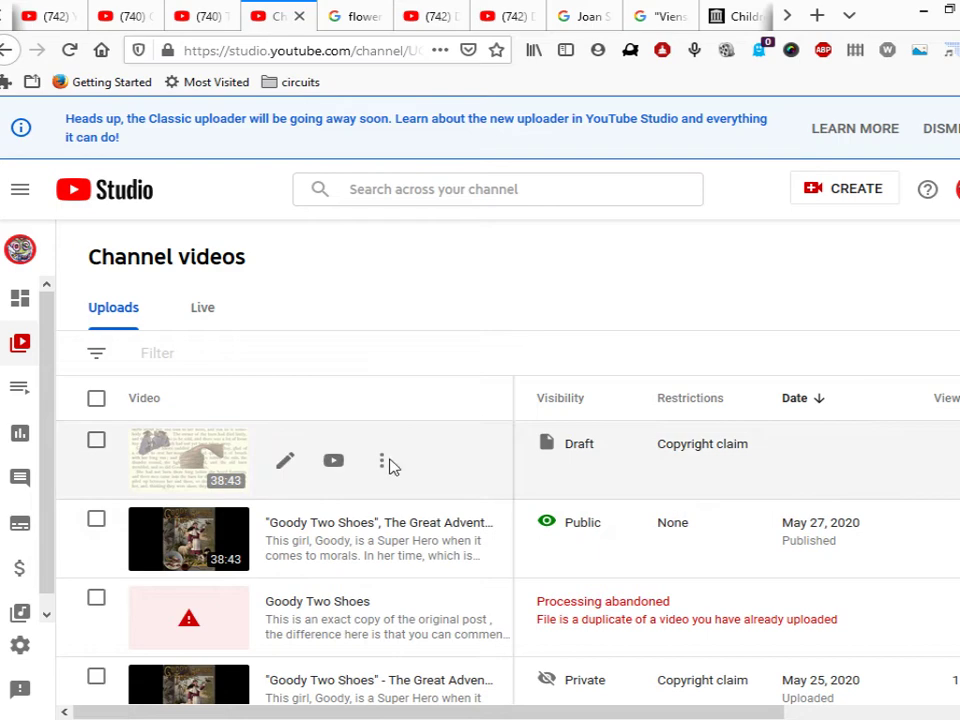
scroll(306, 489, "down", 4)
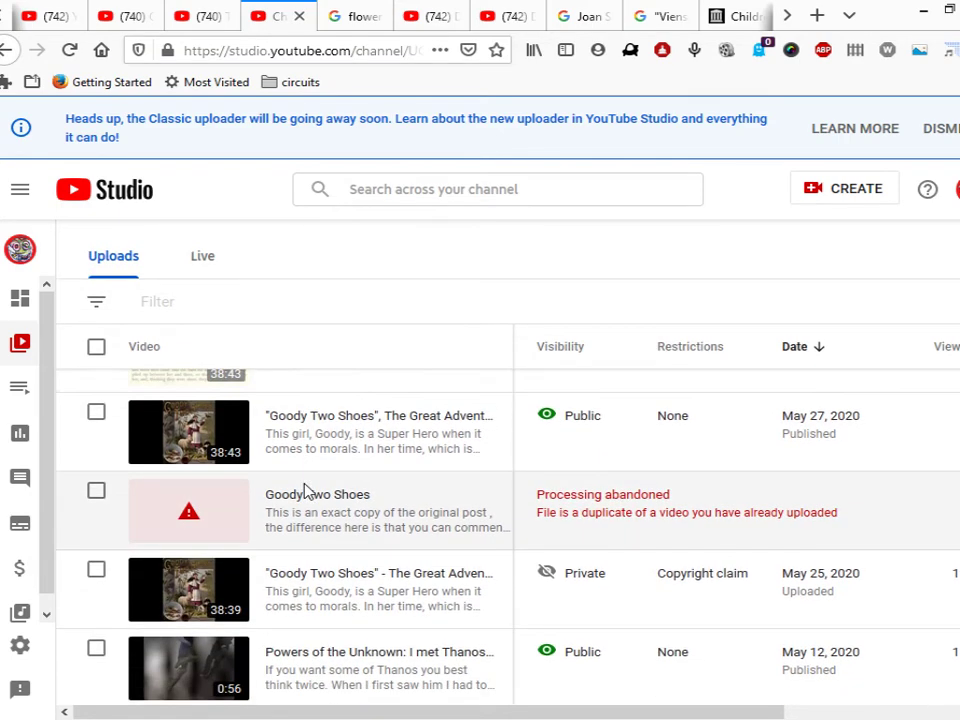
scroll(450, 514, "up", 2)
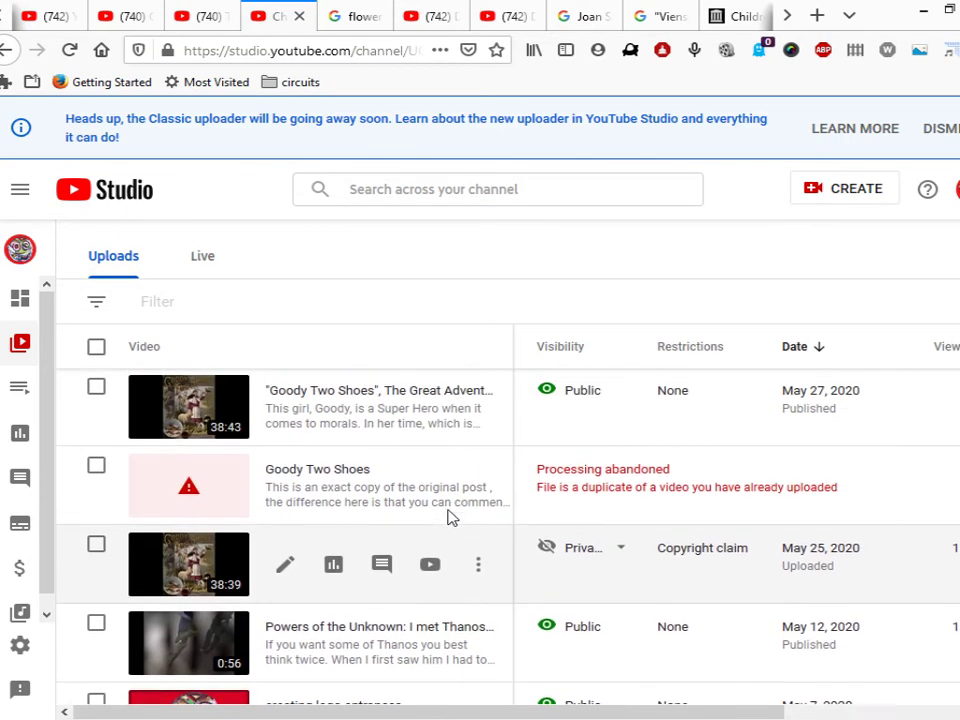
scroll(462, 587, "up", 3)
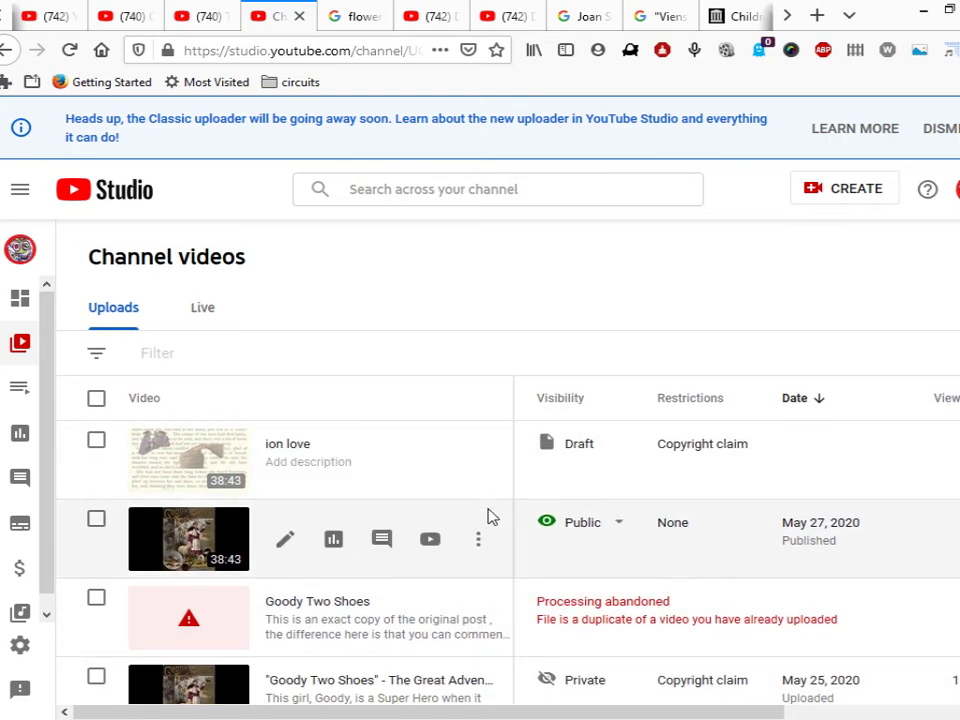
scroll(489, 612, "down", 2)
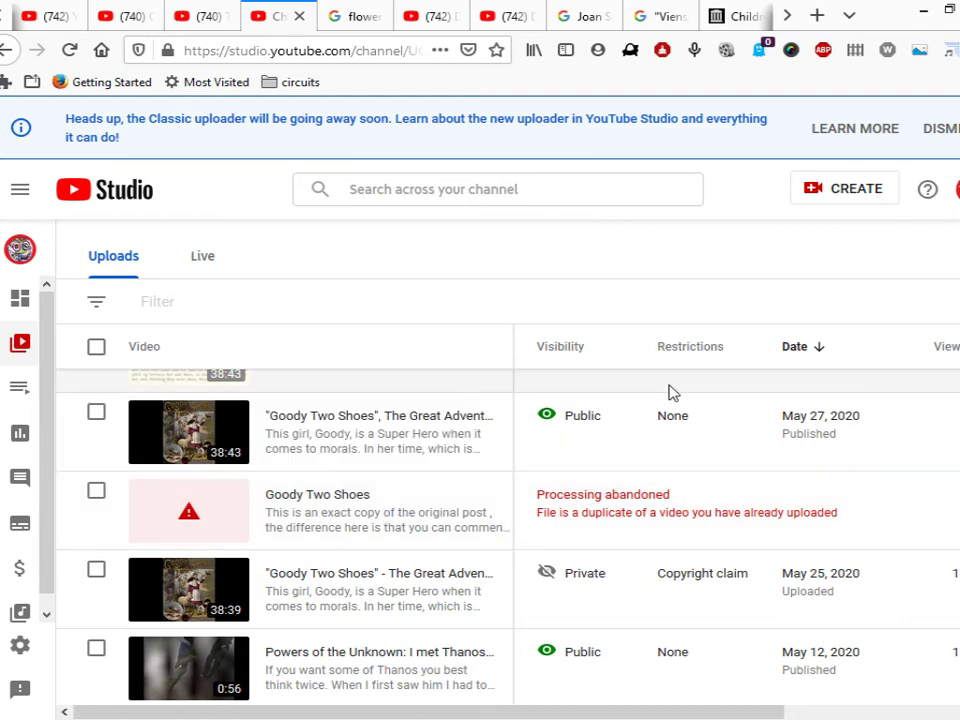
Step: Check the copyright claim notice on the private "Goody Two Shoes" upload from May 25, 2020
mouse_move(628, 362)
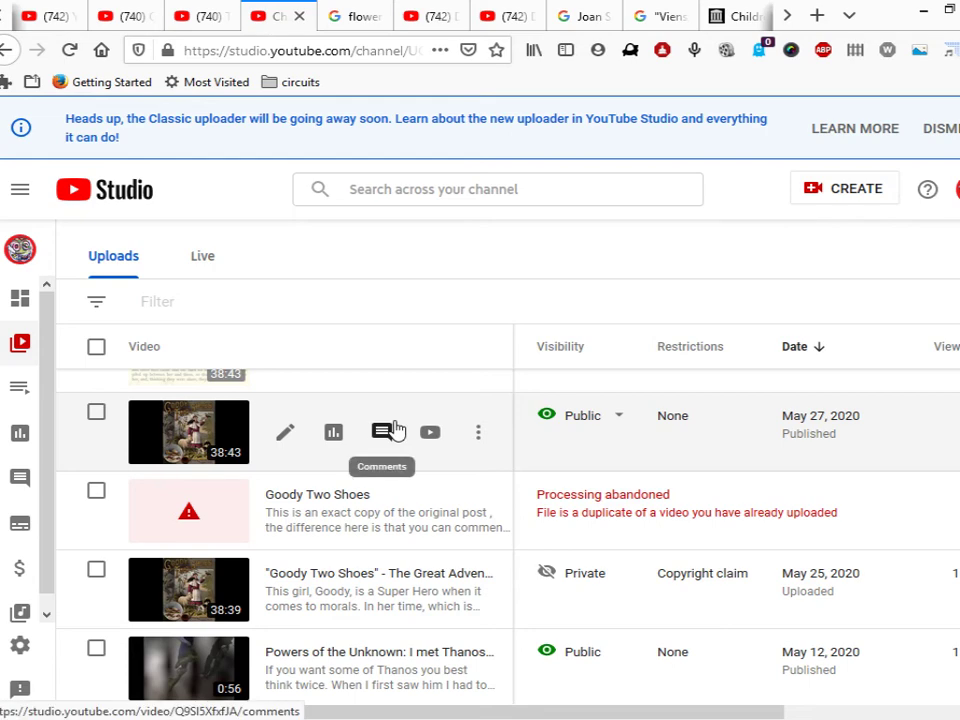
scroll(395, 430, "down", 2)
mouse_move(729, 489)
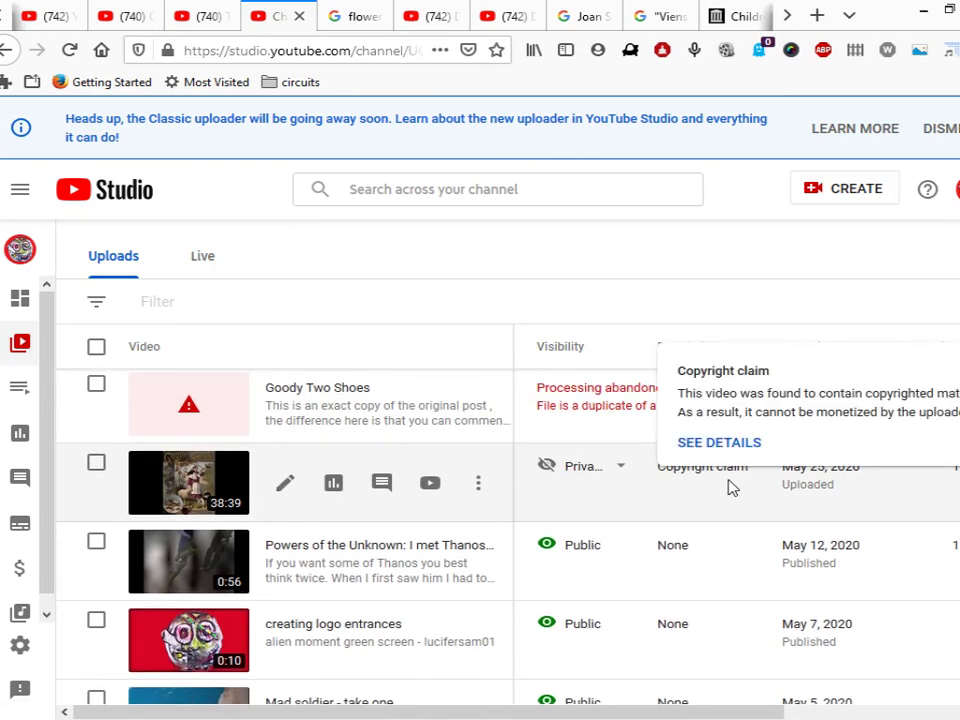
scroll(499, 557, "up", 1)
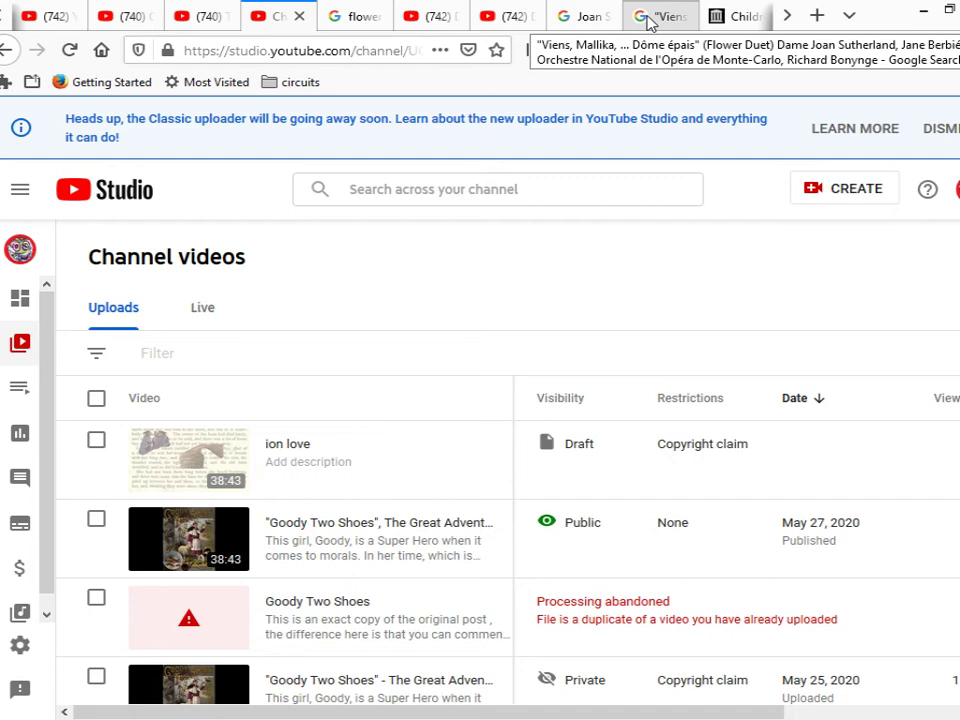
Step: Open the copyright claim details of the "ion love" draft to view the content identified in it
scroll(427, 360, "down", 1)
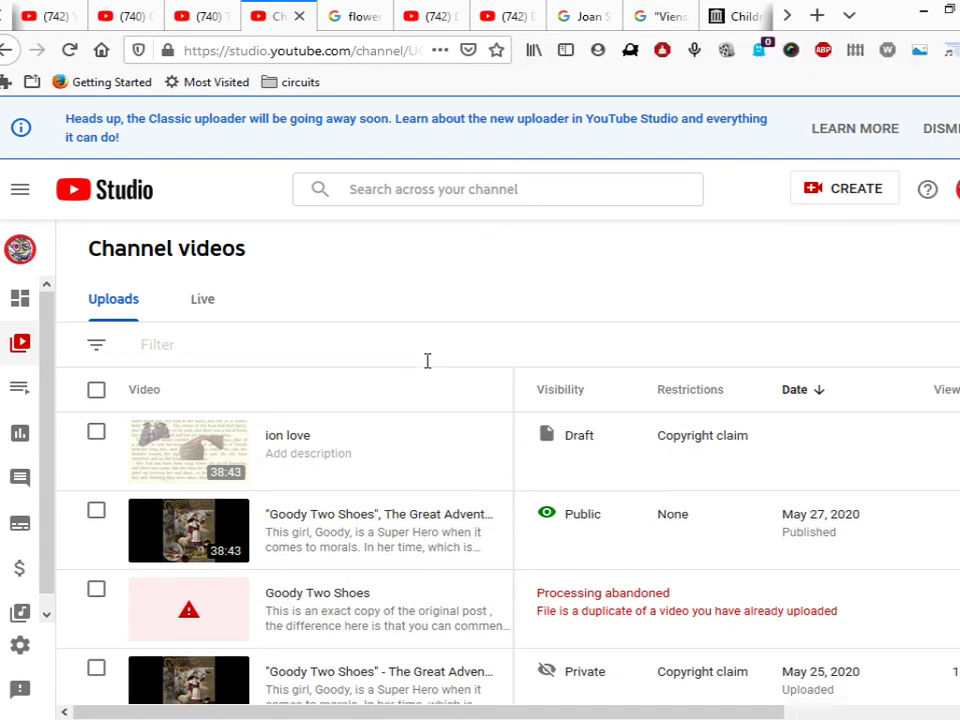
scroll(424, 369, "down", 2)
scroll(399, 446, "up", 3)
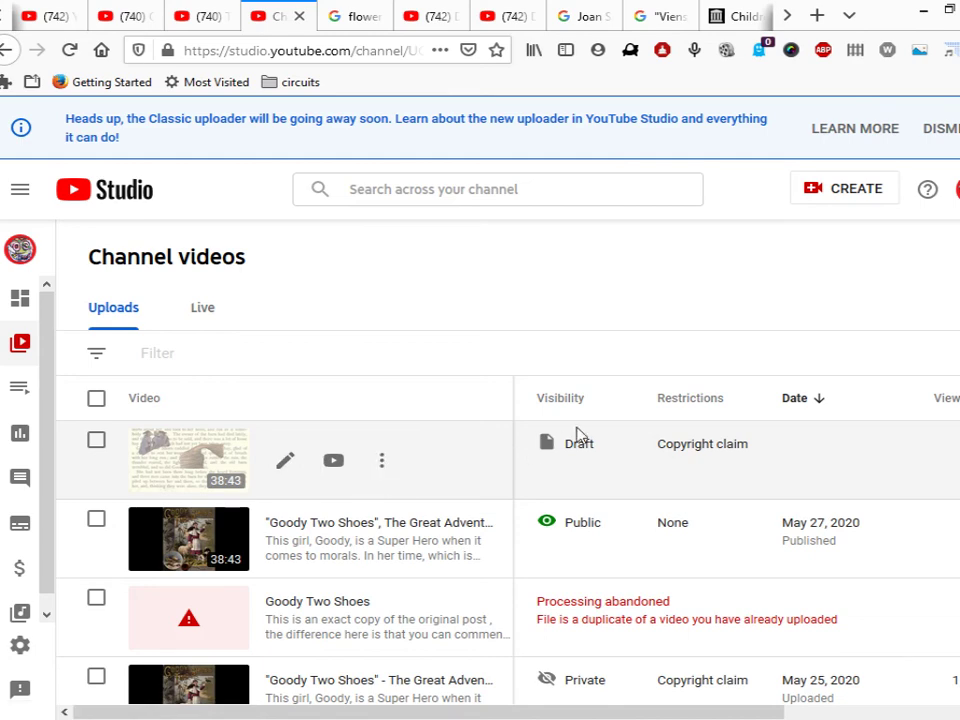
mouse_move(686, 452)
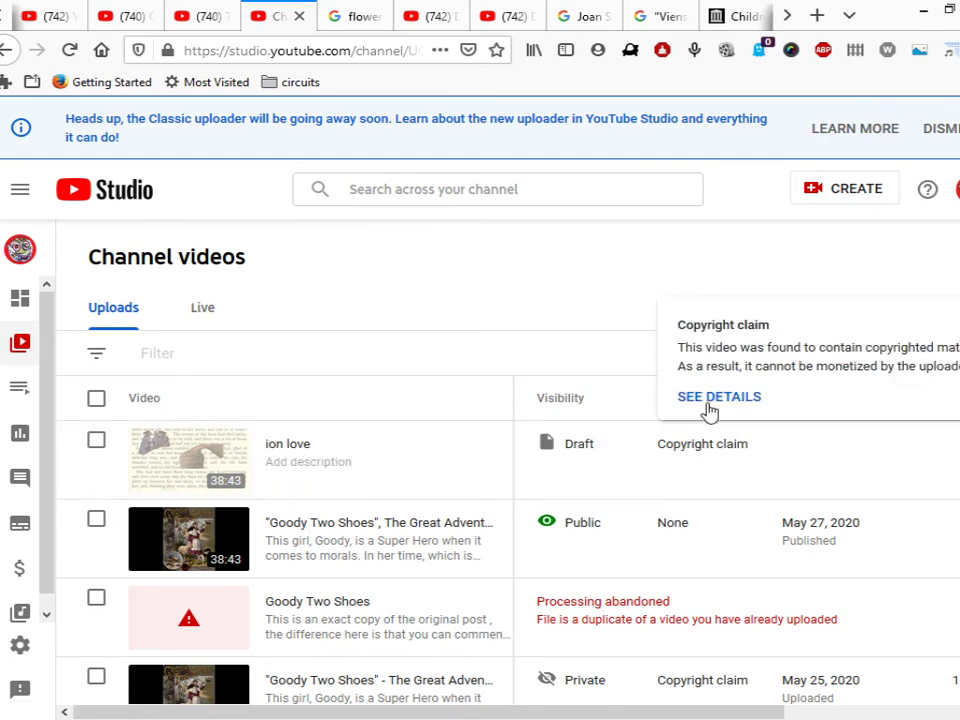
left_click(710, 400)
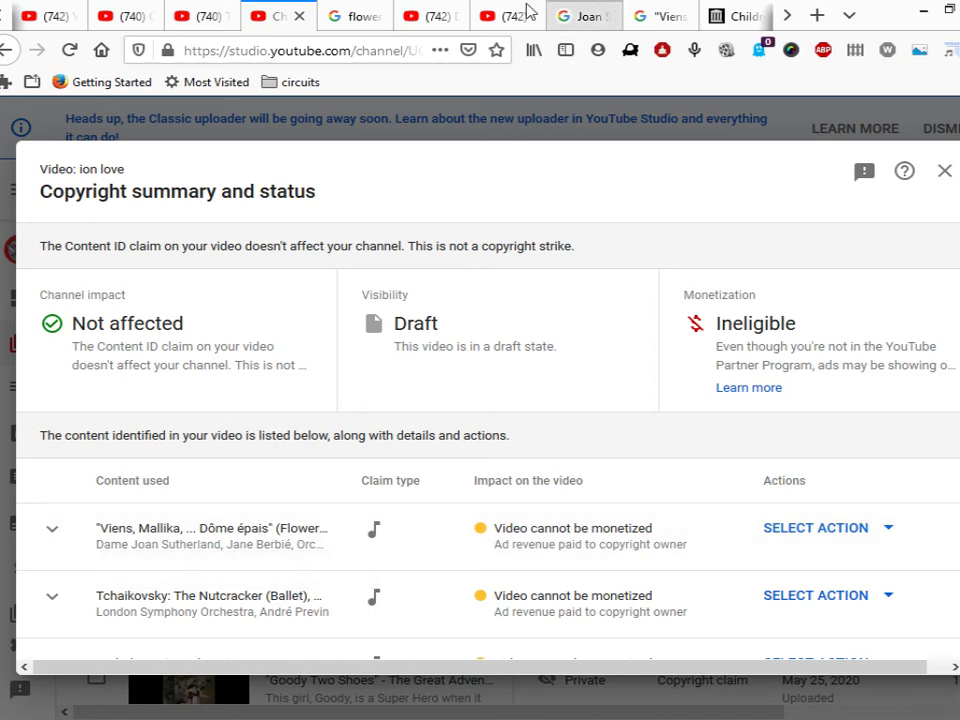
Step: Review the Google results for "Joan Sutherland" and the video results for "flower duet vocals copyright free download"
left_click(578, 18)
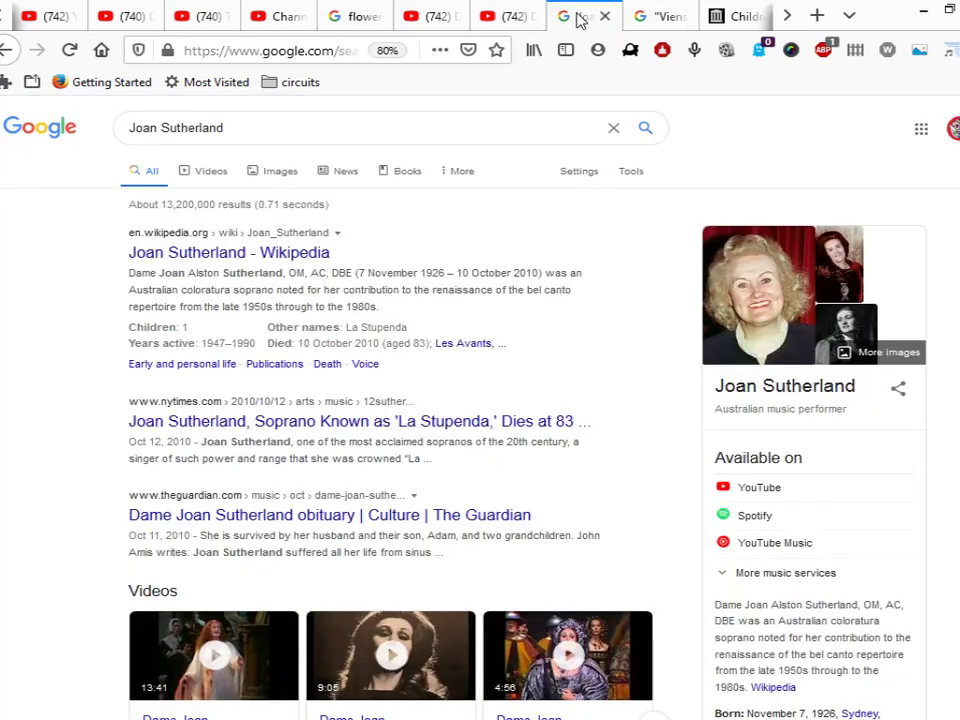
left_click(352, 18)
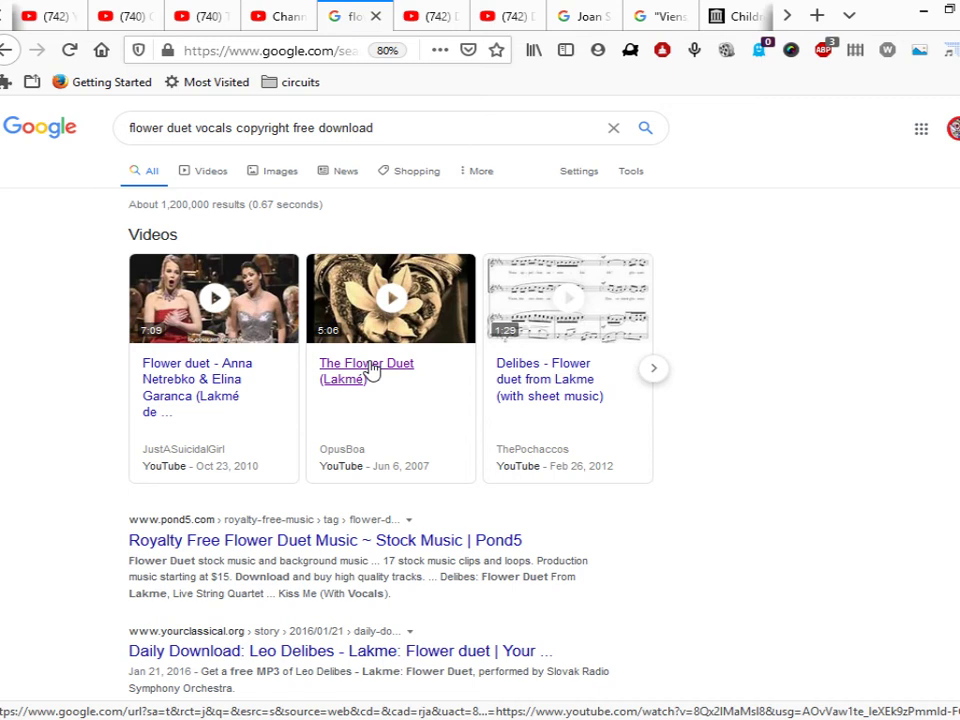
mouse_move(268, 369)
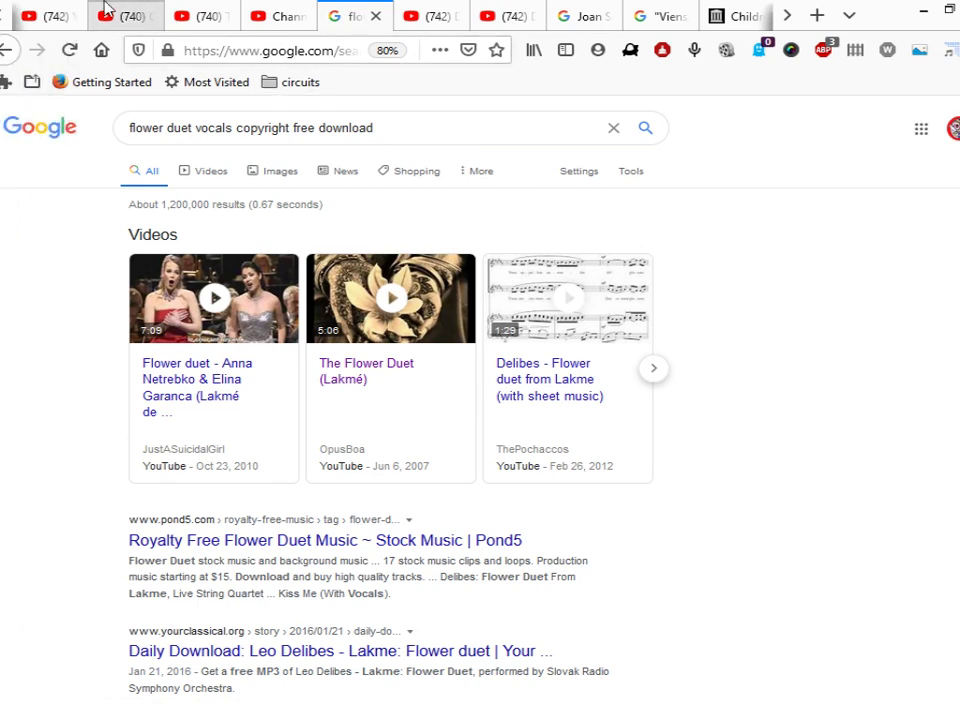
Step: Go through the open YouTube pages to OpusBoa's video "The Flower Duet (Lakmé)"
left_click(45, 17)
left_click(105, 18)
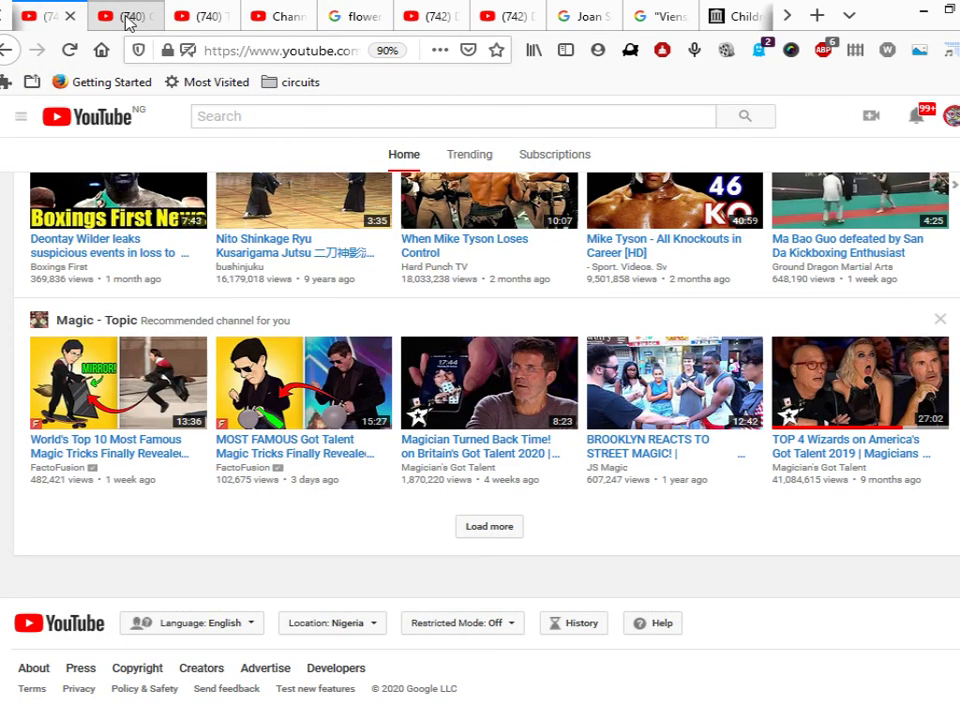
left_click(195, 20)
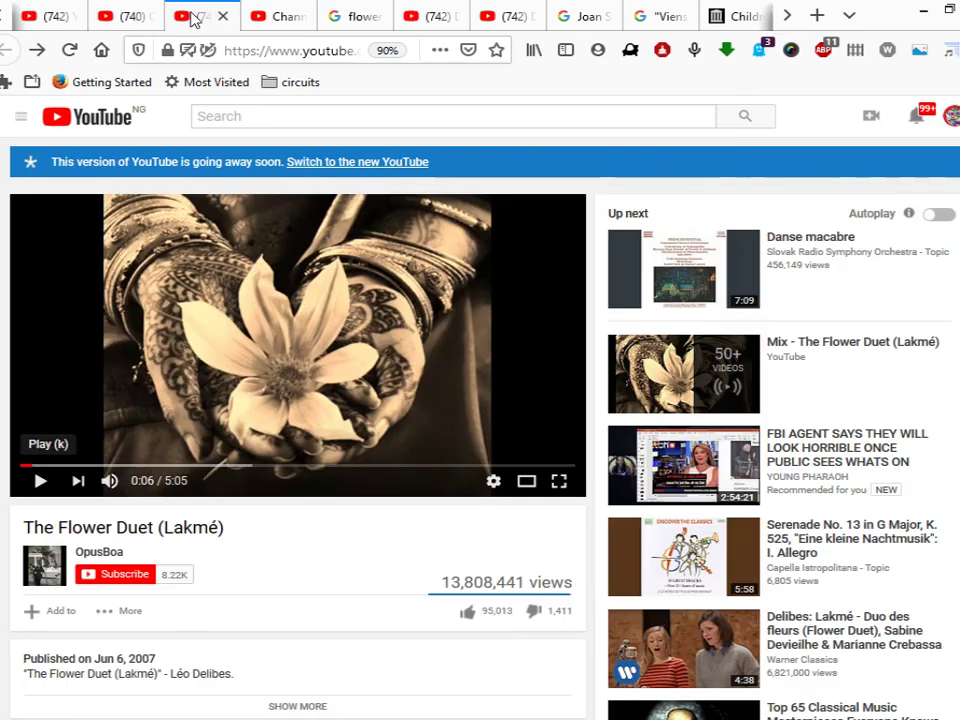